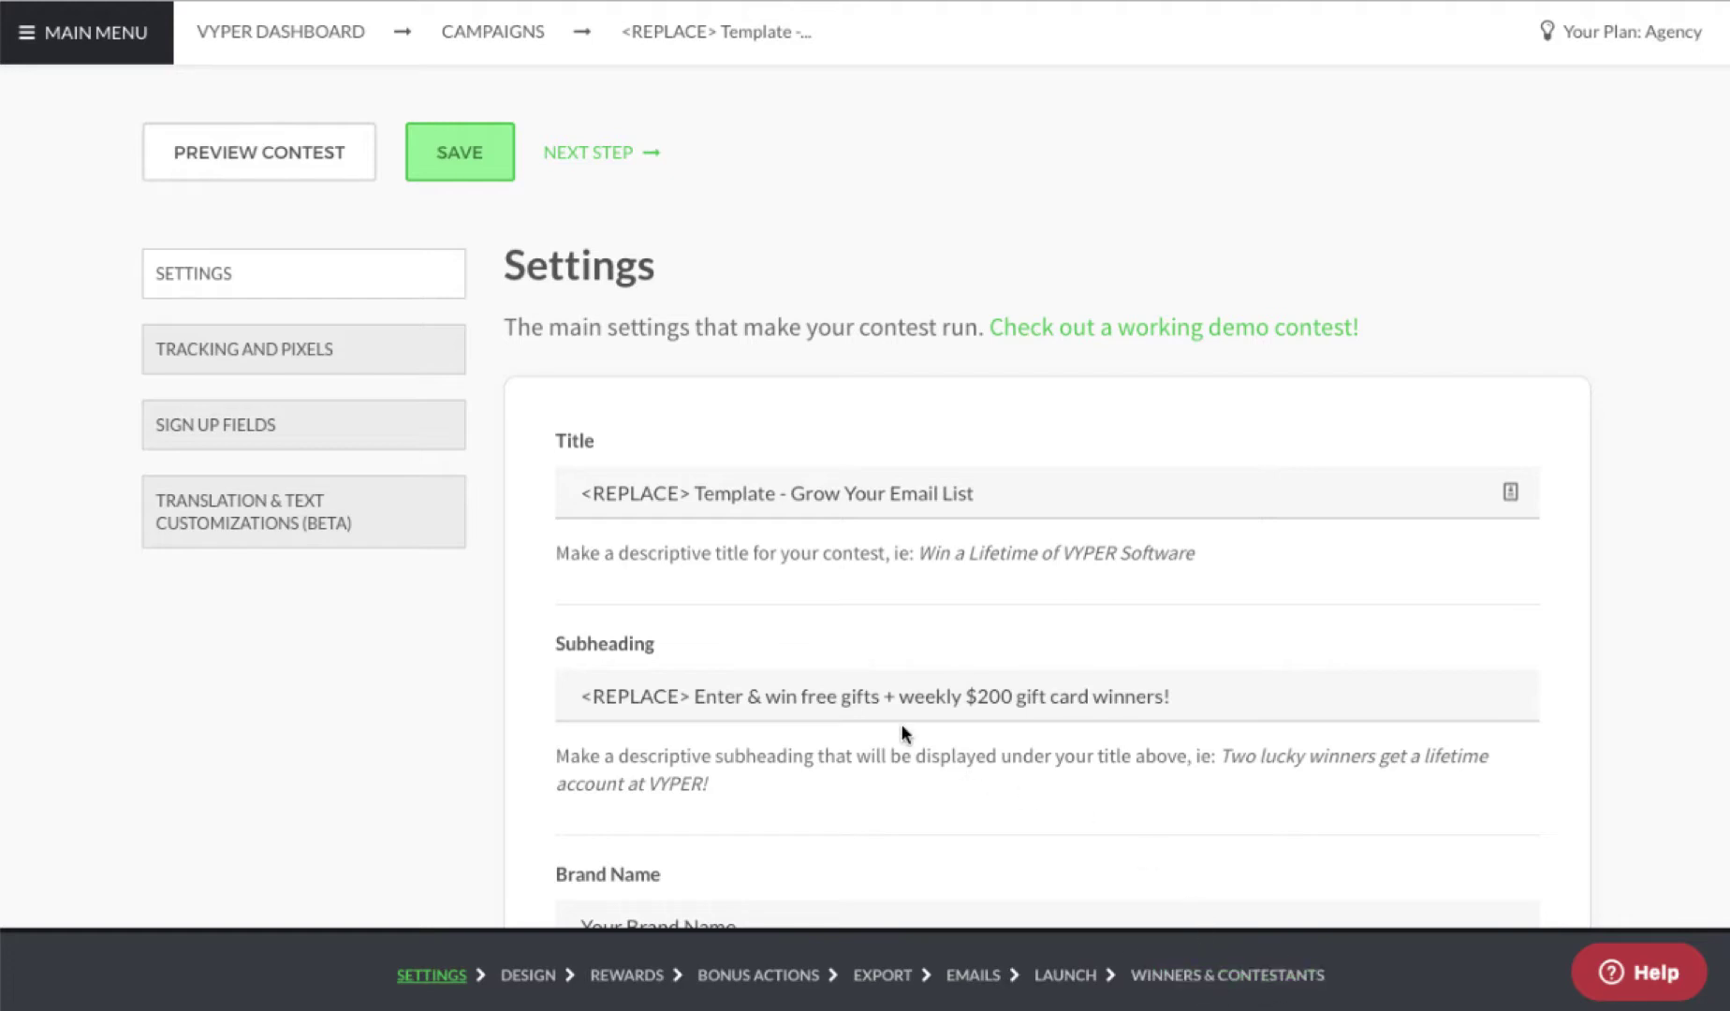
# Review the contest's title, subheading and brand name fields, and check the available contest type options.
pyautogui.scroll(-1, 525, 510)
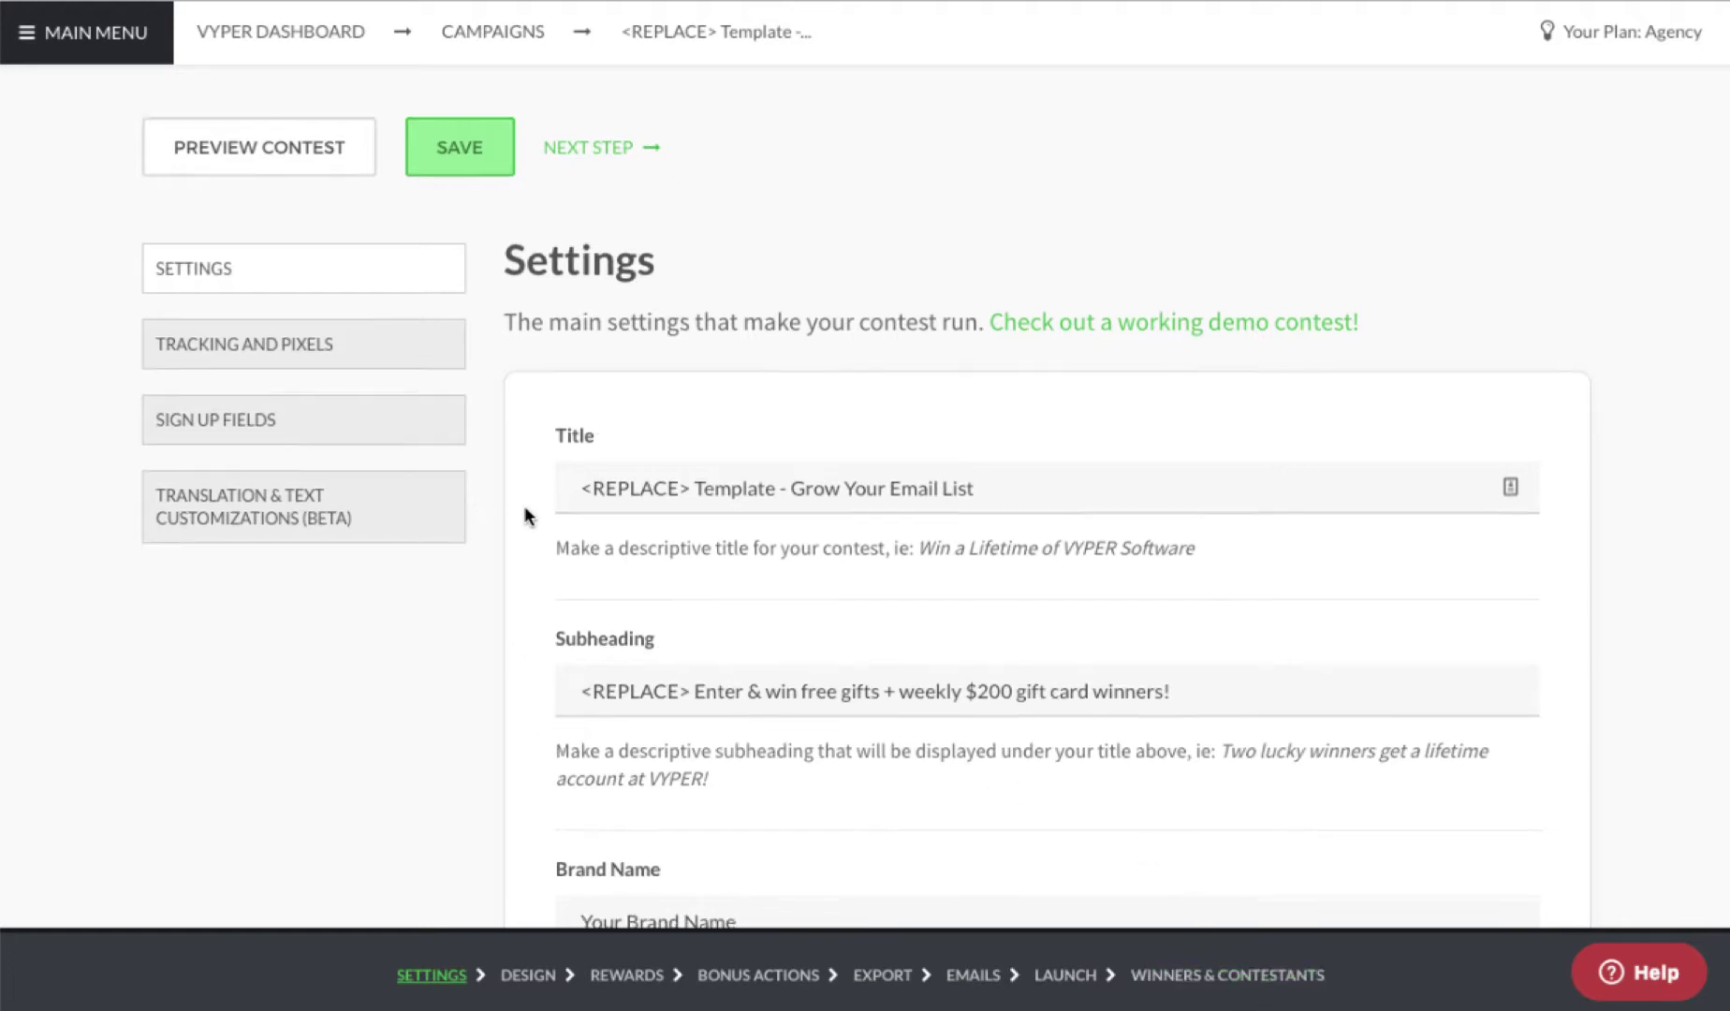
pyautogui.scroll(-1, 536, 377)
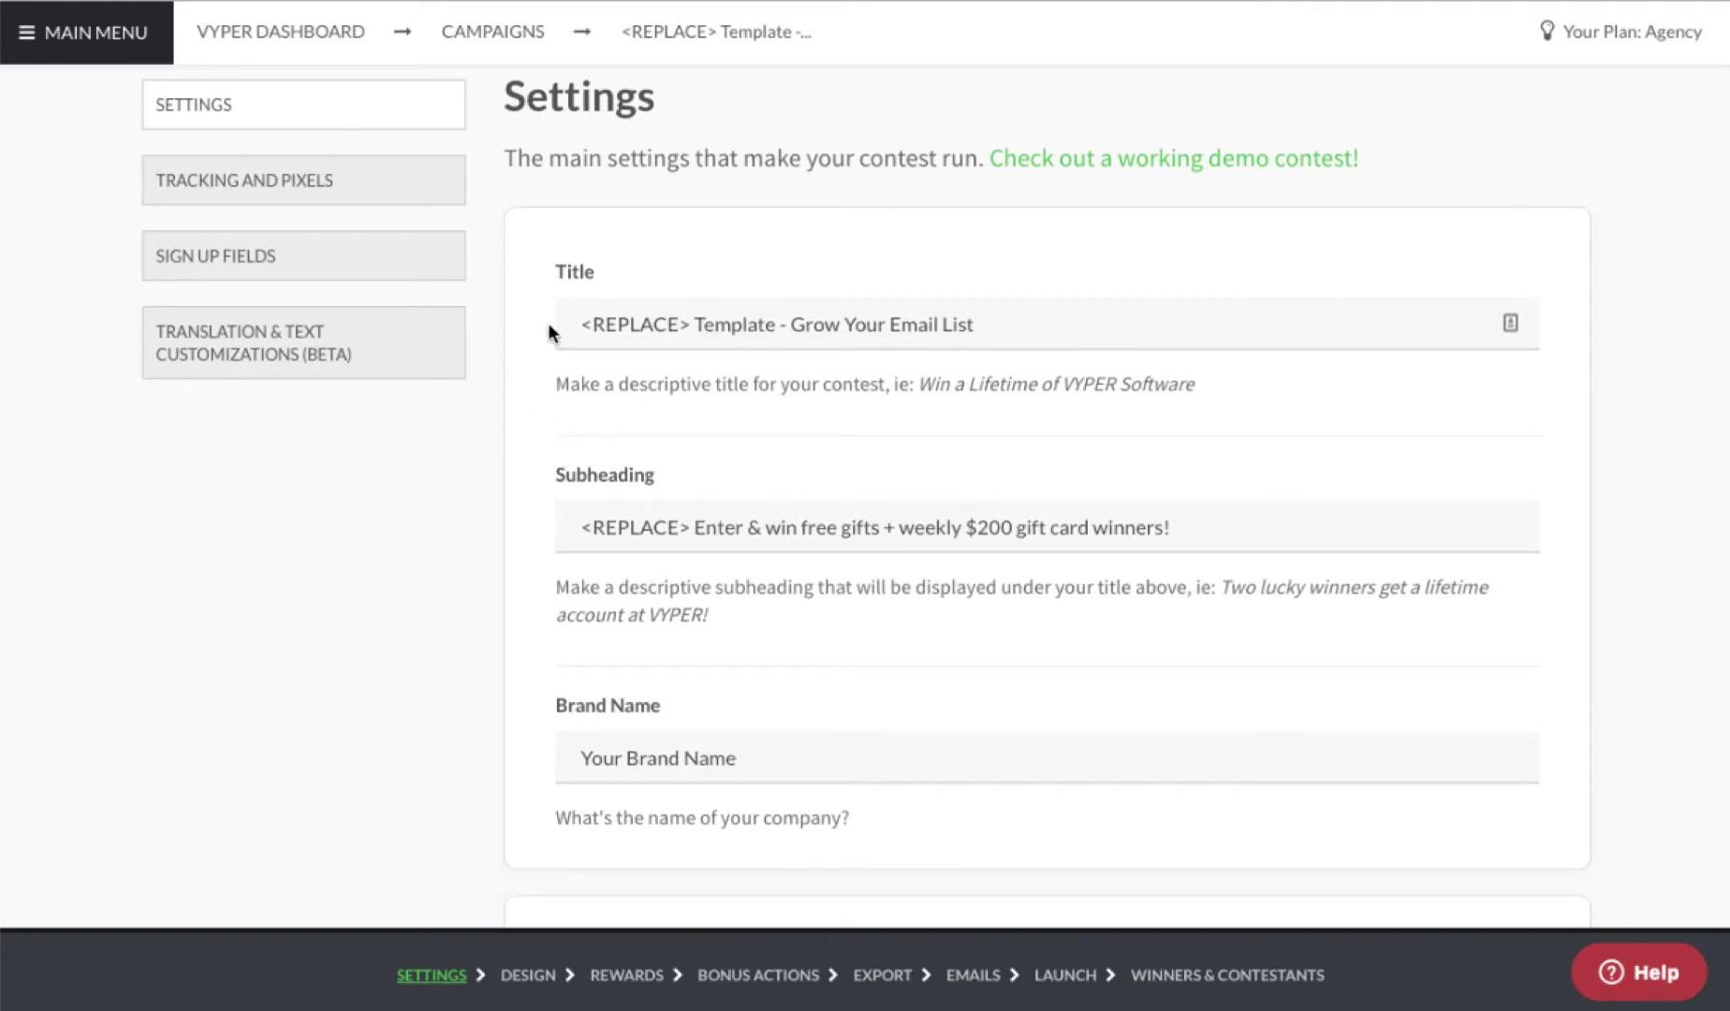
pyautogui.scroll(-4, 536, 298)
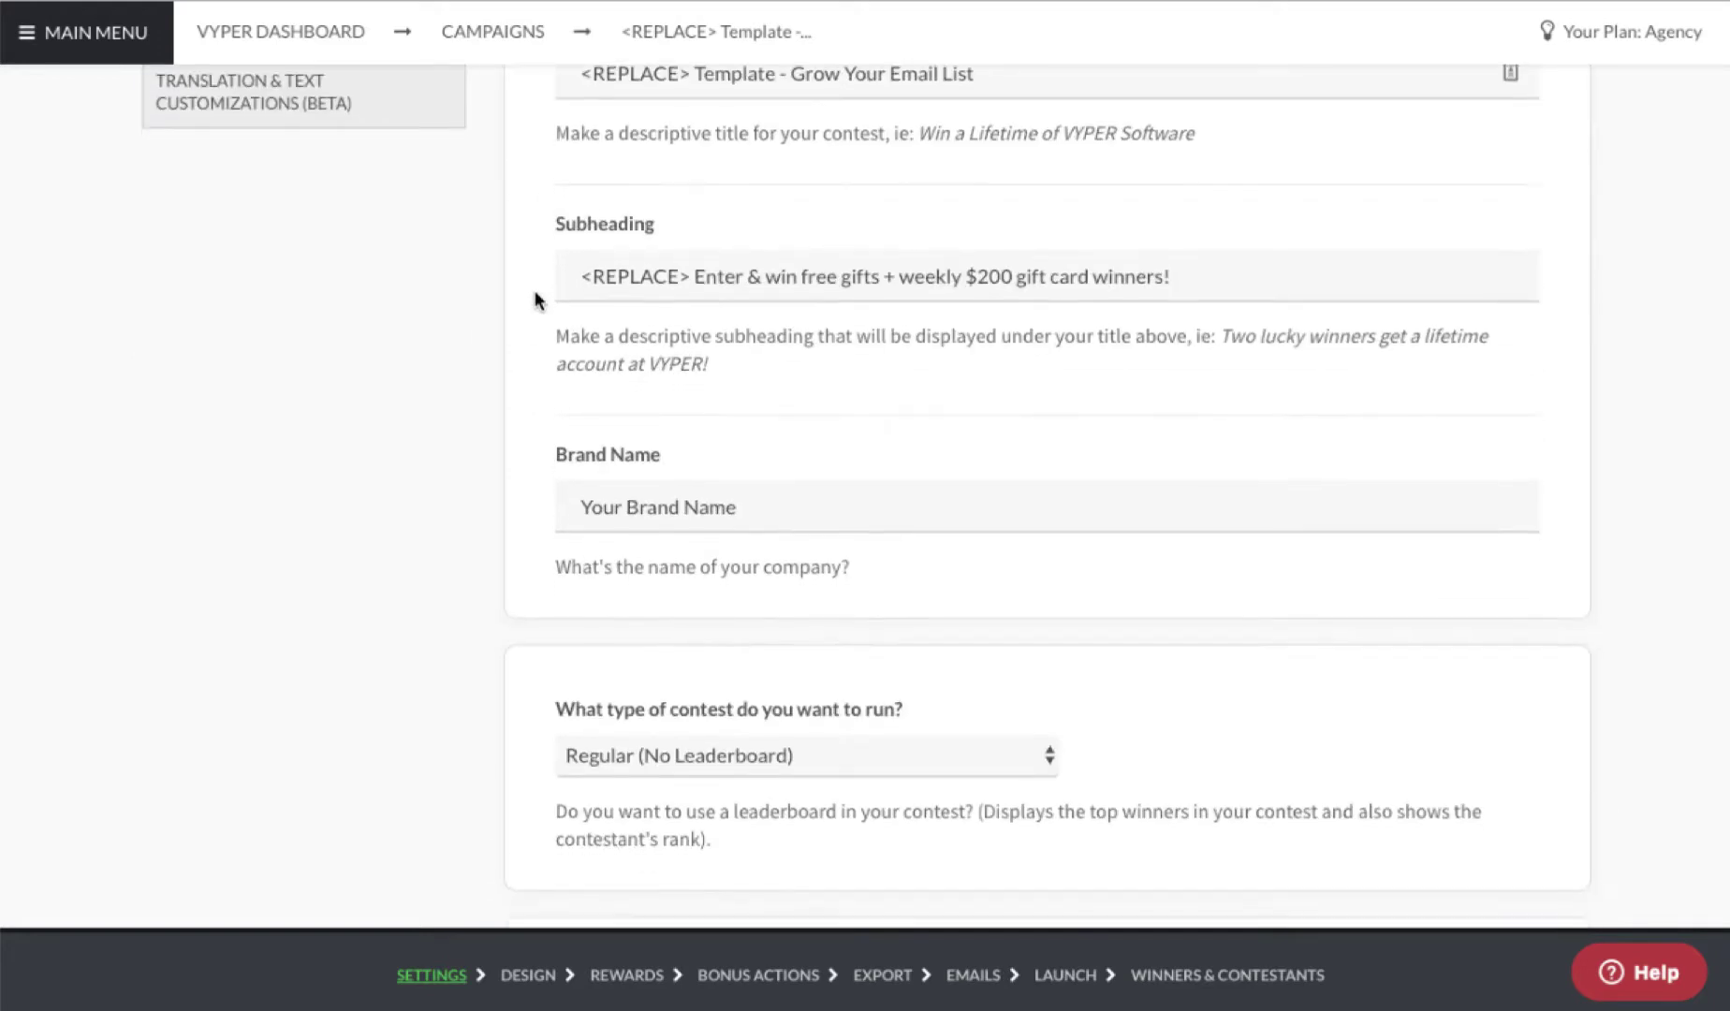
pyautogui.scroll(-3, 543, 365)
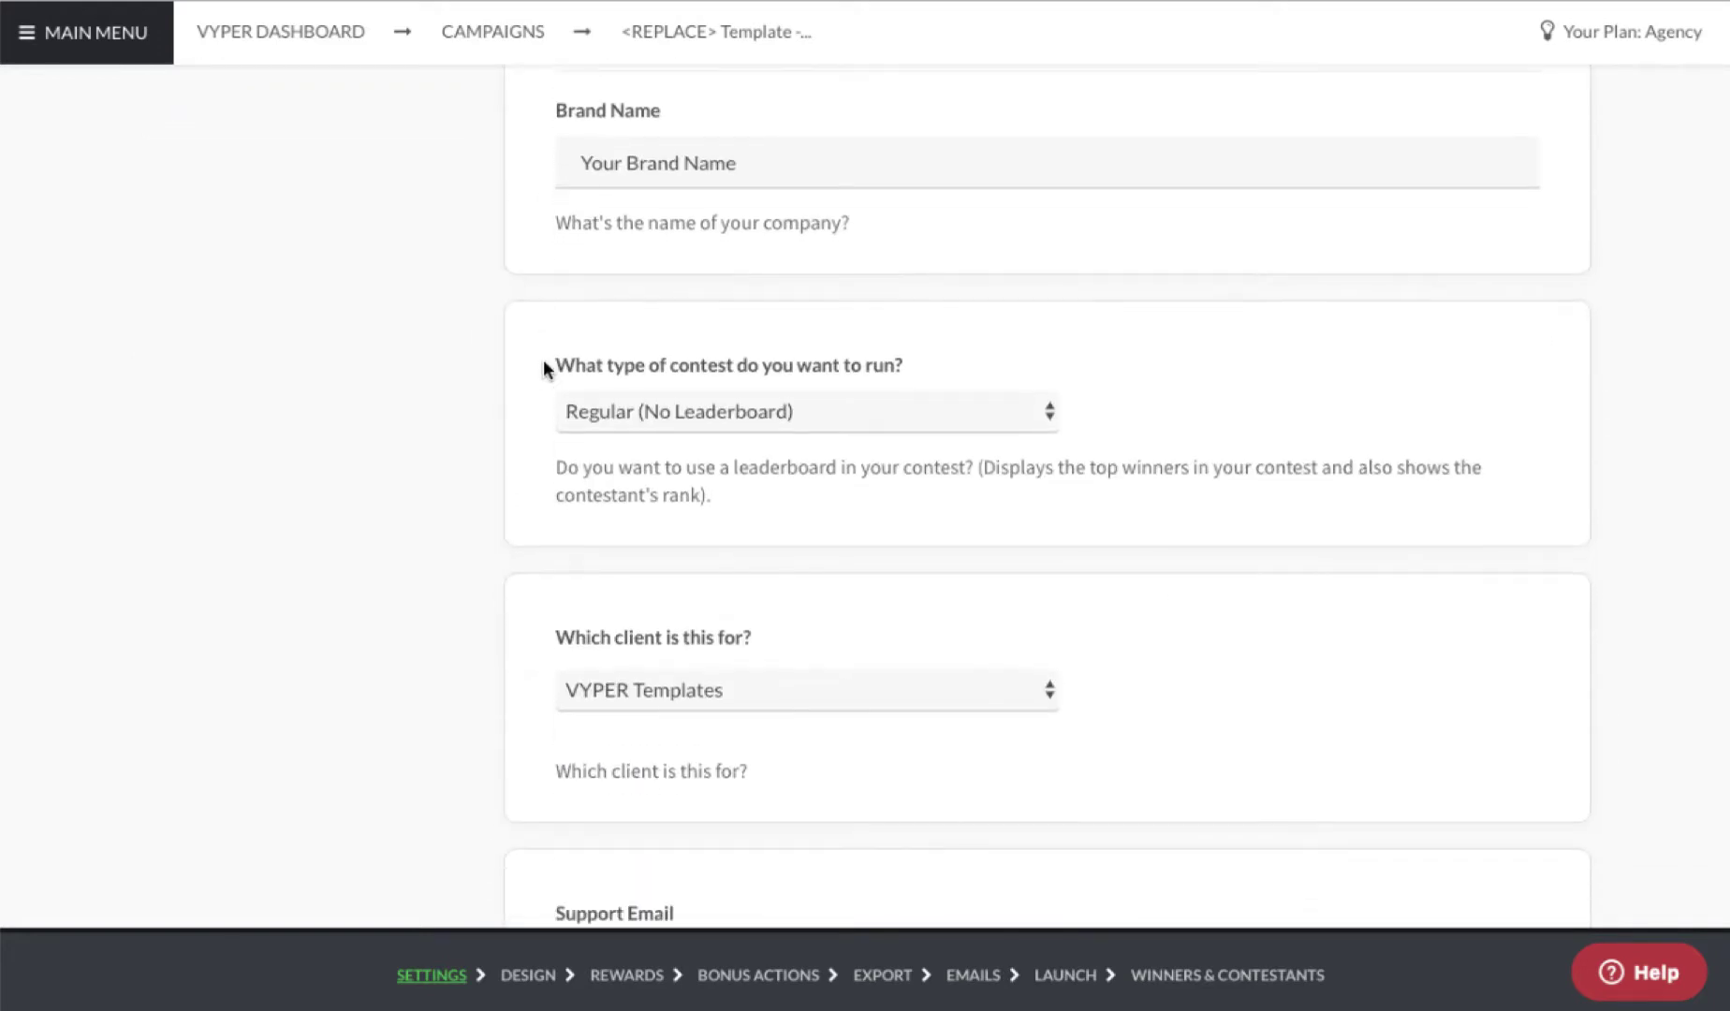
pyautogui.scroll(-1, 546, 369)
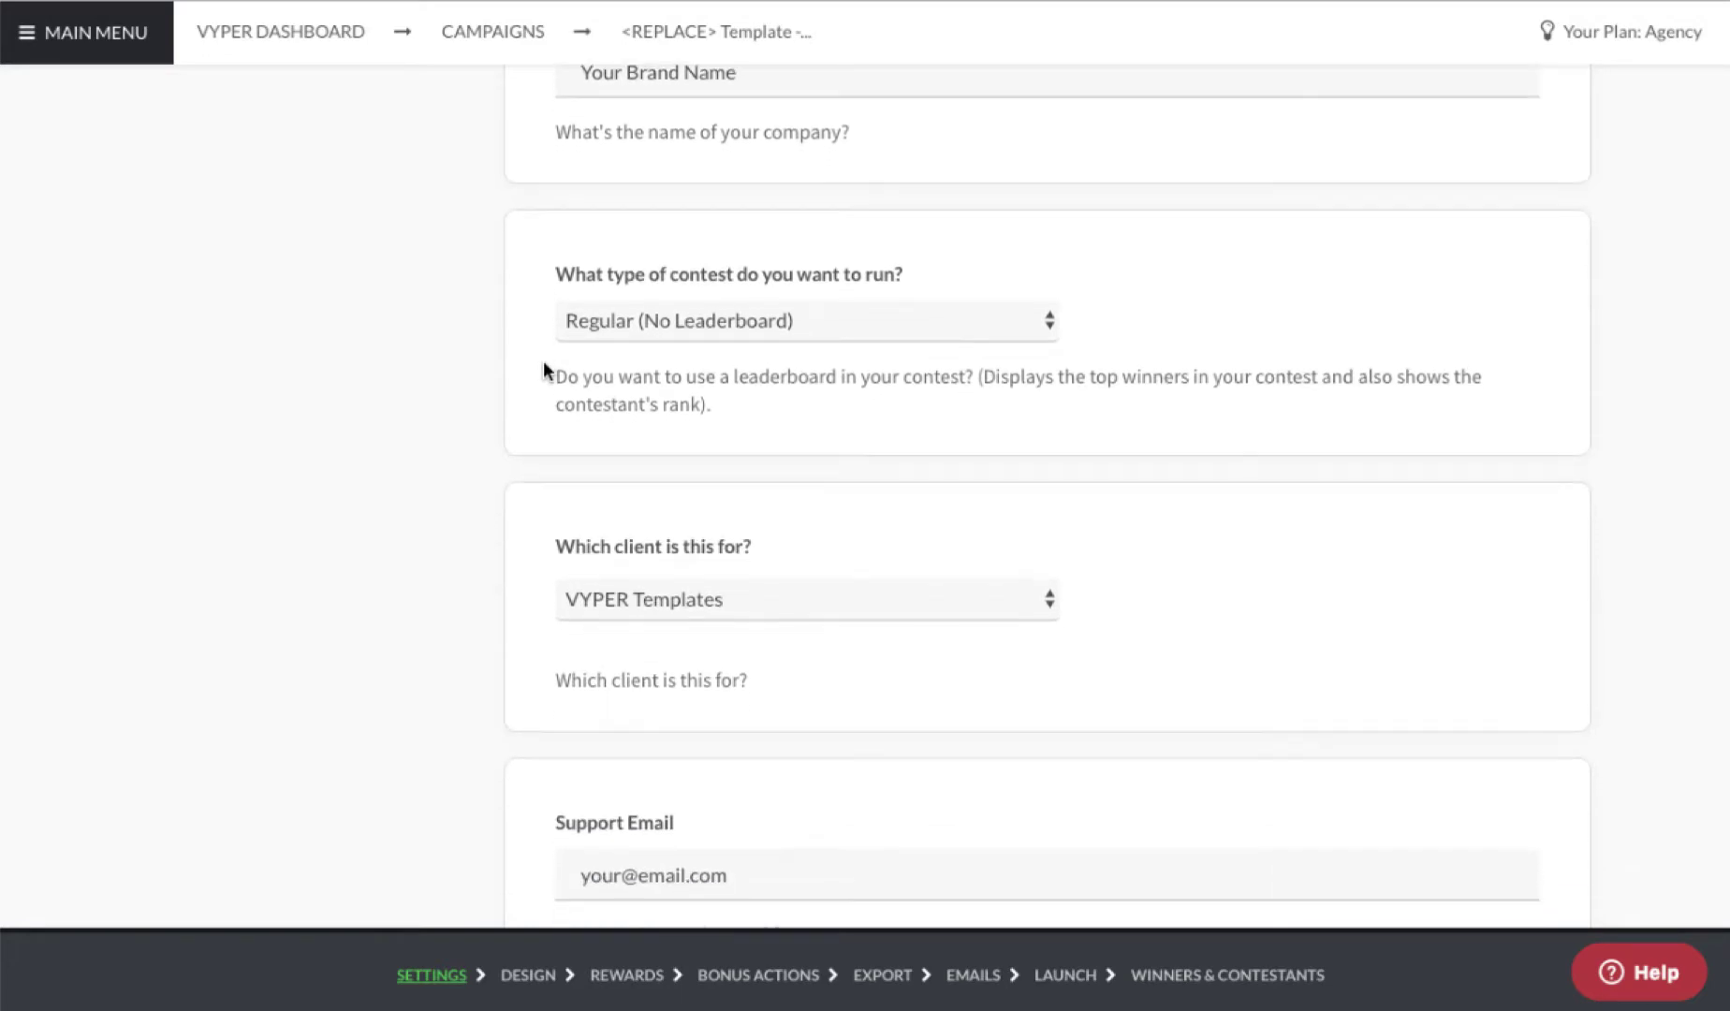
pyautogui.click(630, 324)
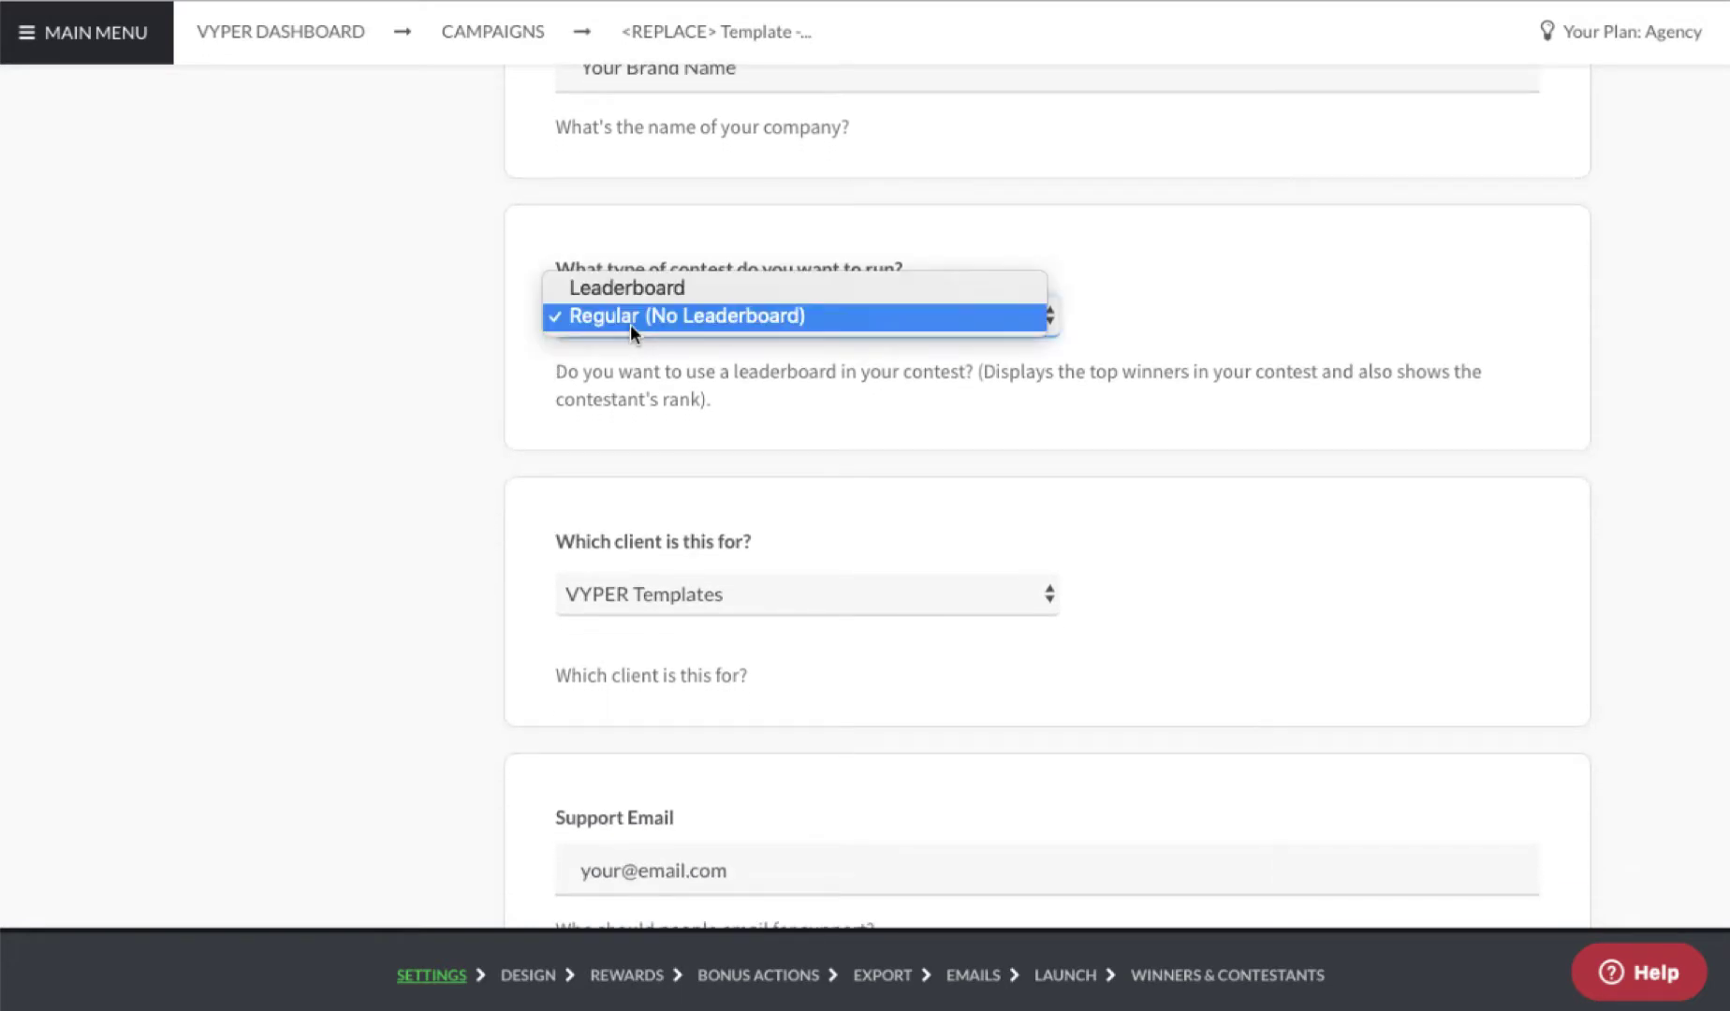
pyautogui.click(479, 356)
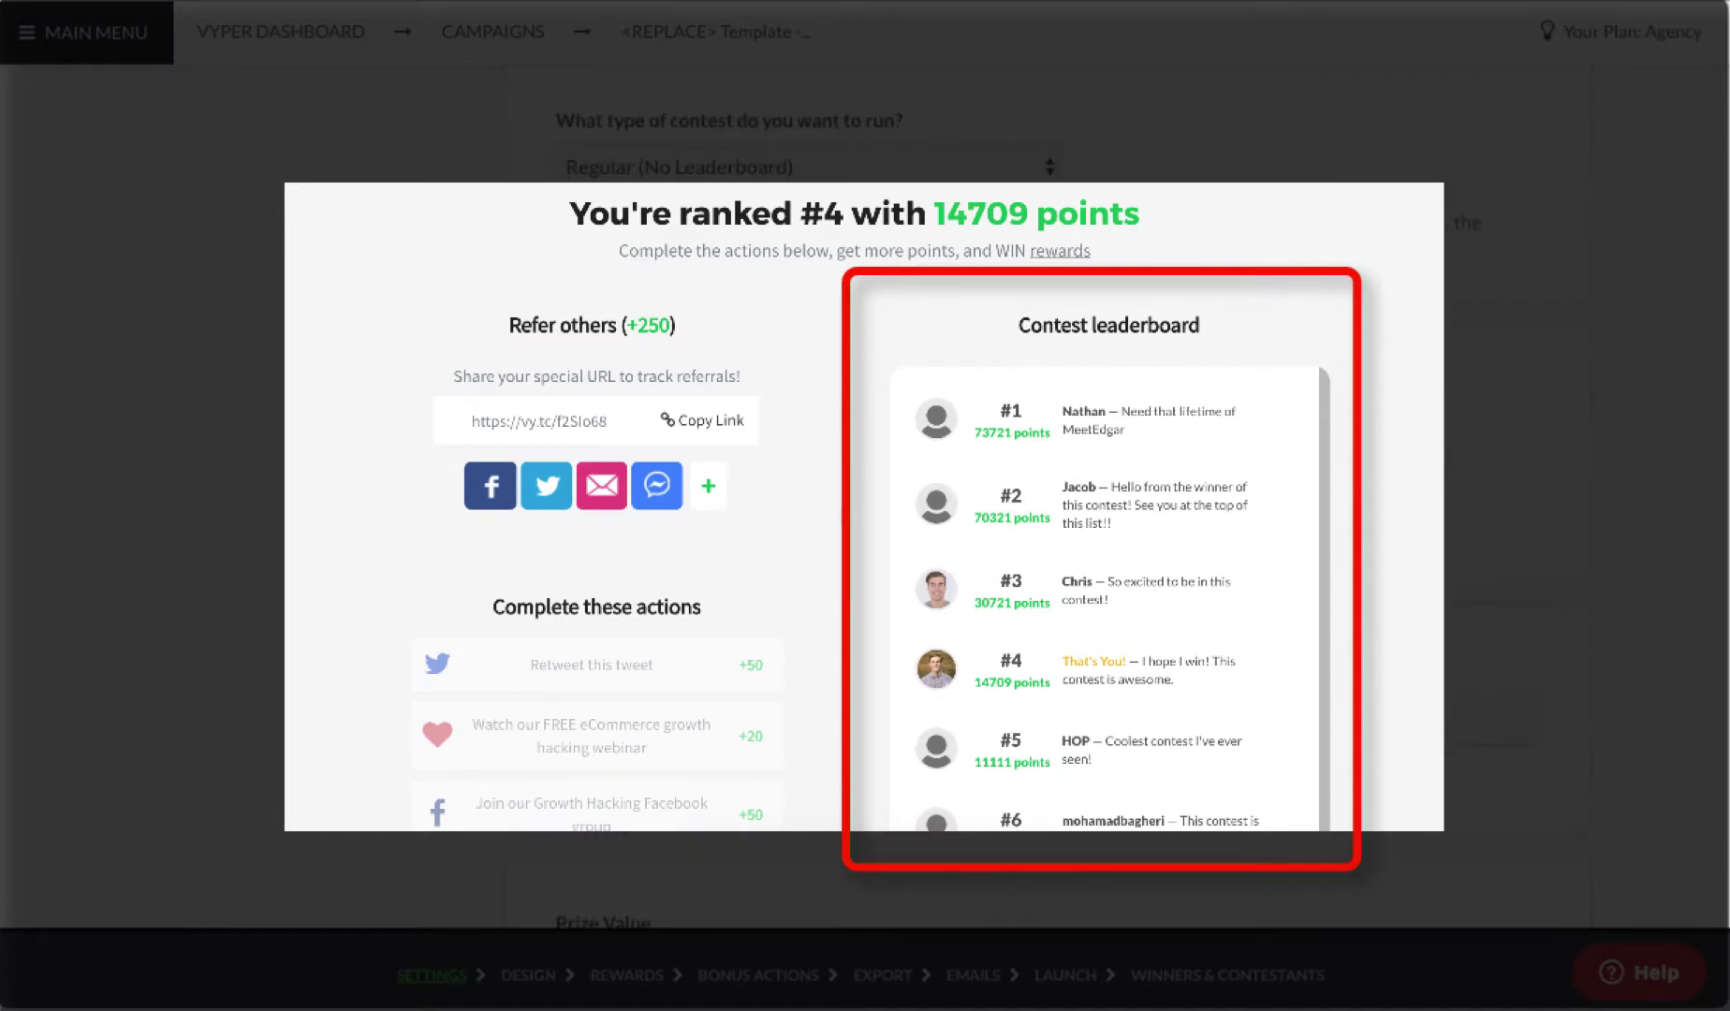
# Generate the sample terms and conditions for the contest and copy their text.
pyautogui.scroll(-5, 436, 467)
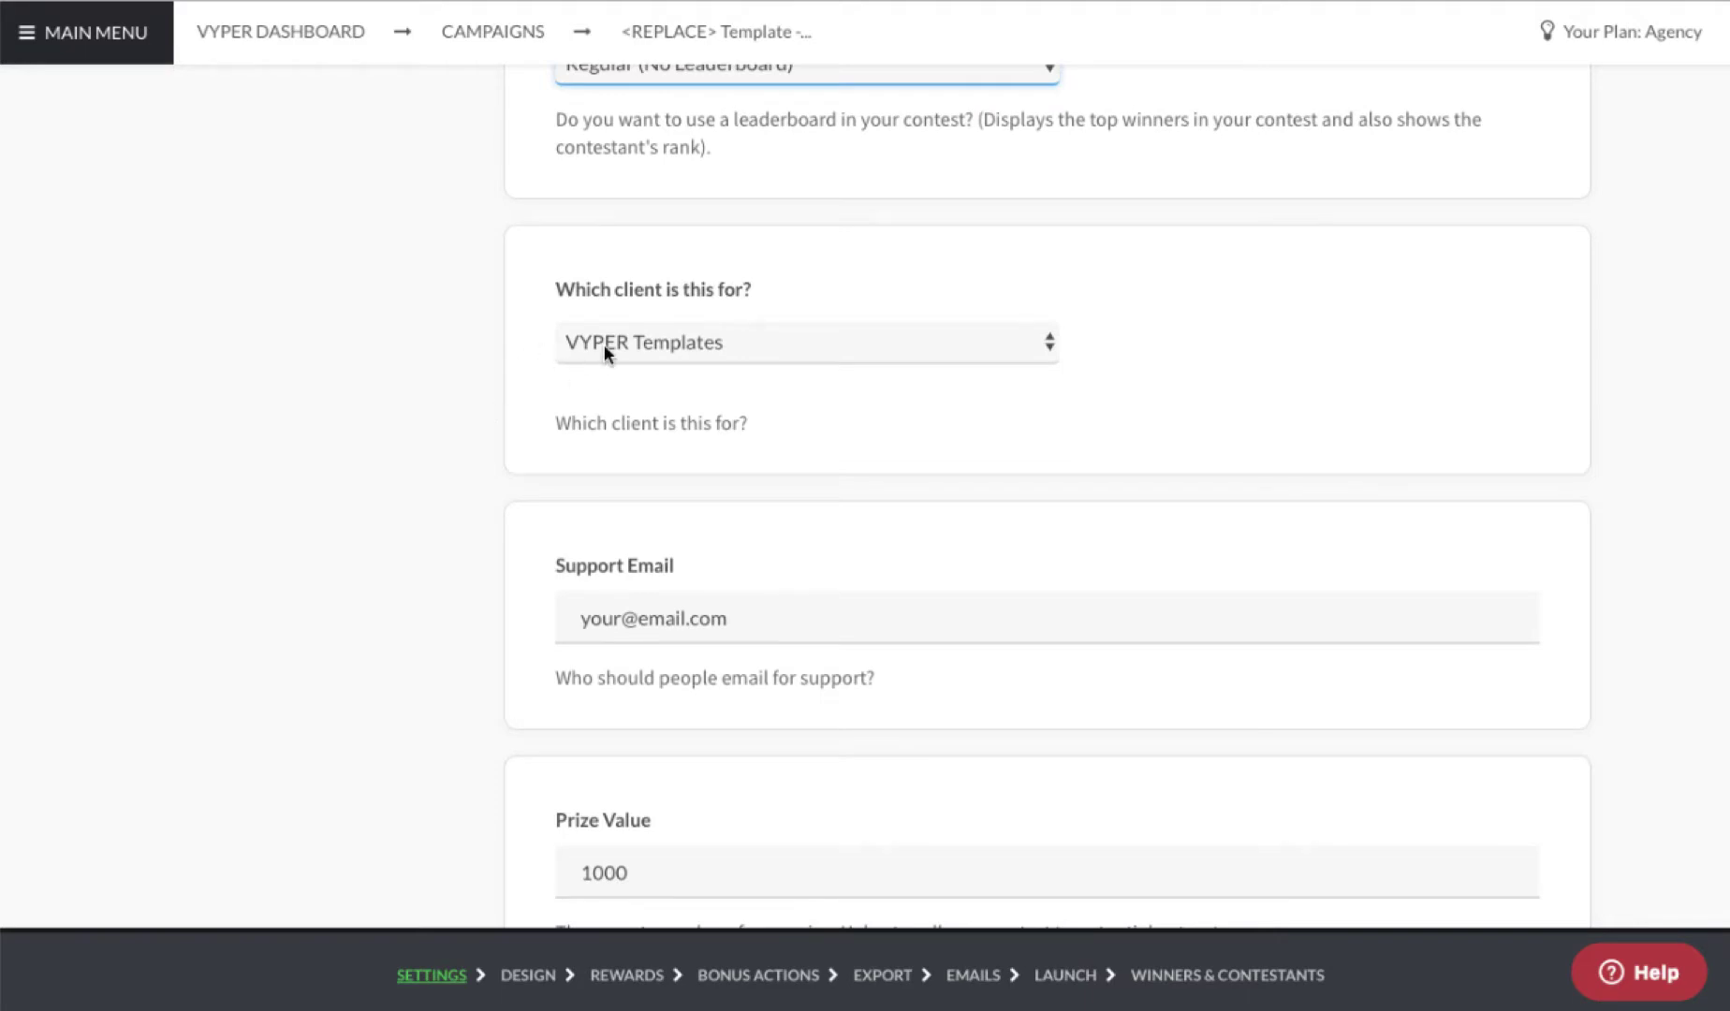
pyautogui.scroll(-6, 489, 378)
pyautogui.scroll(-4, 597, 292)
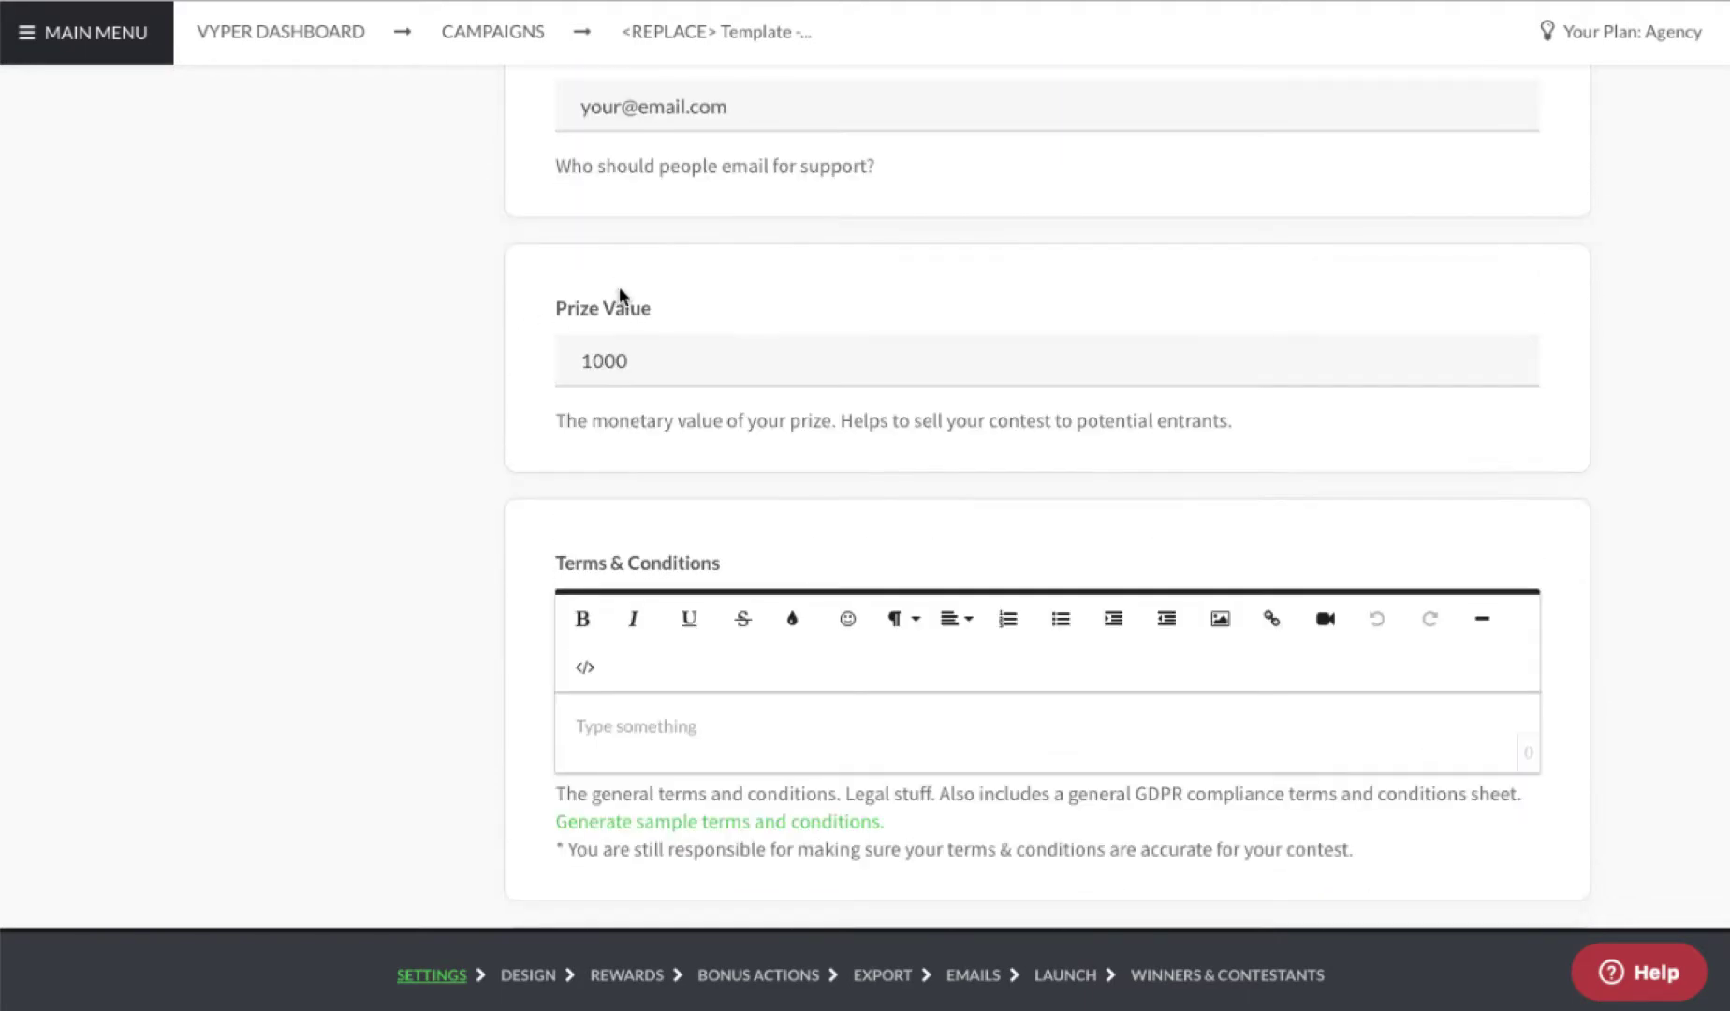
pyautogui.scroll(-1, 626, 309)
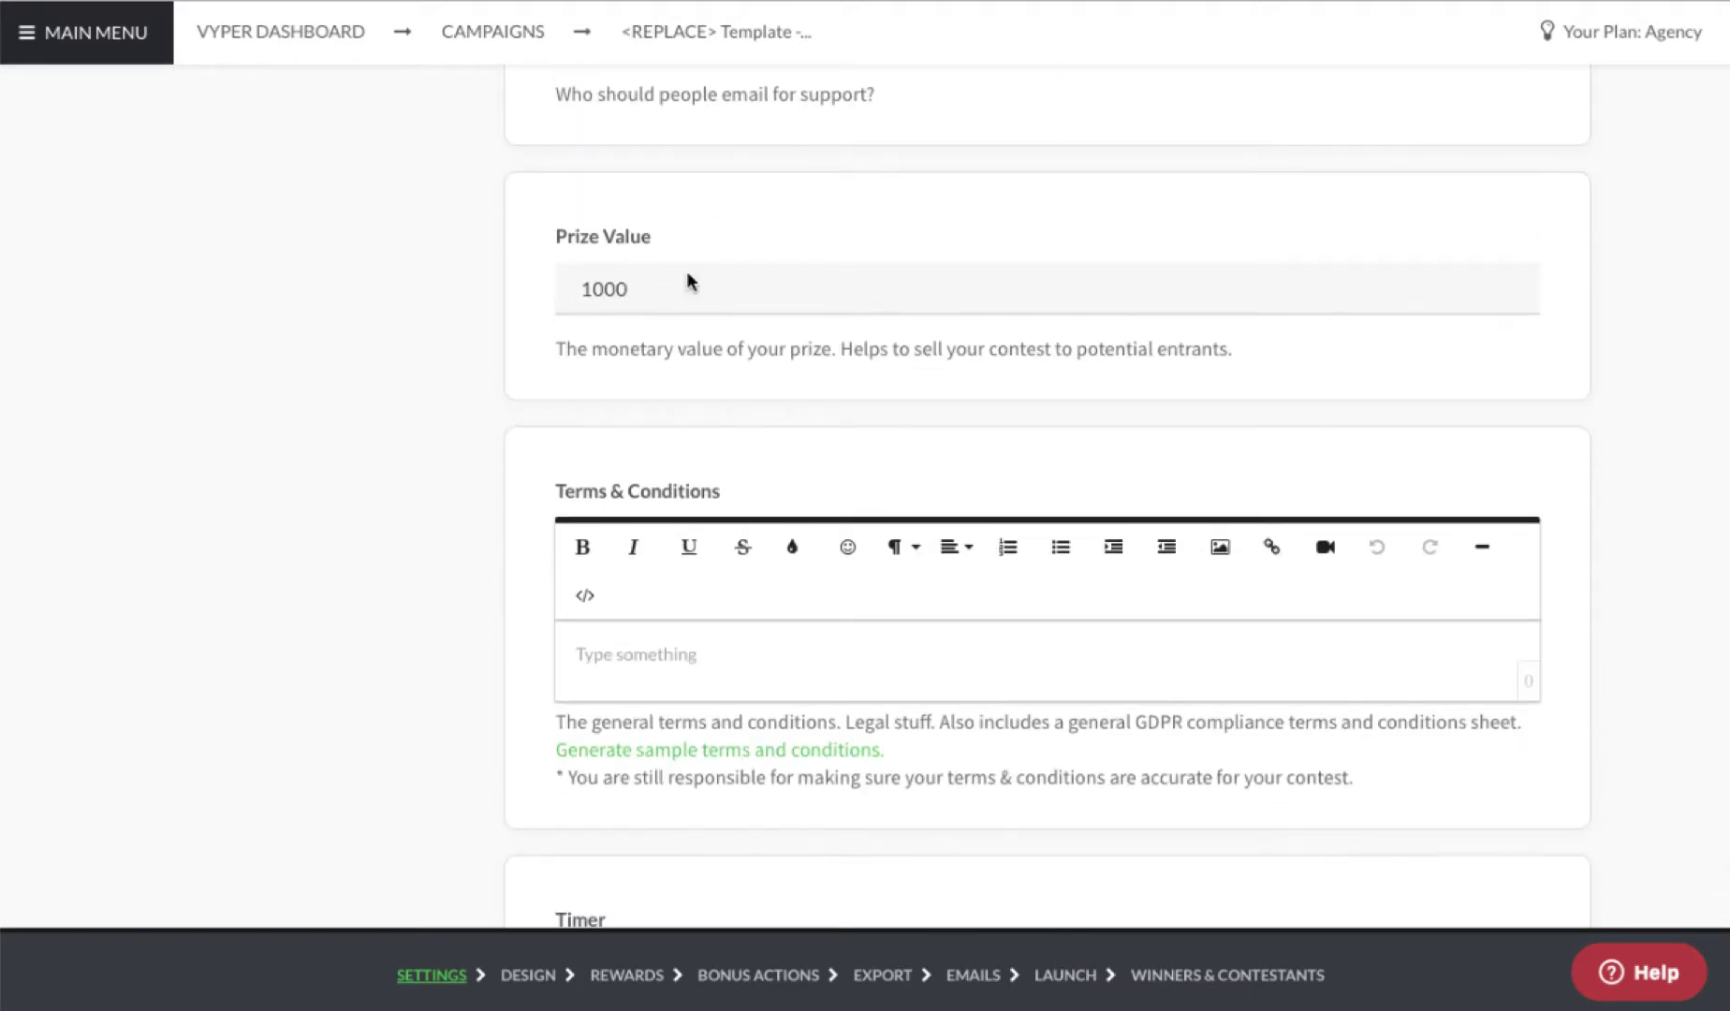
pyautogui.scroll(-6, 487, 351)
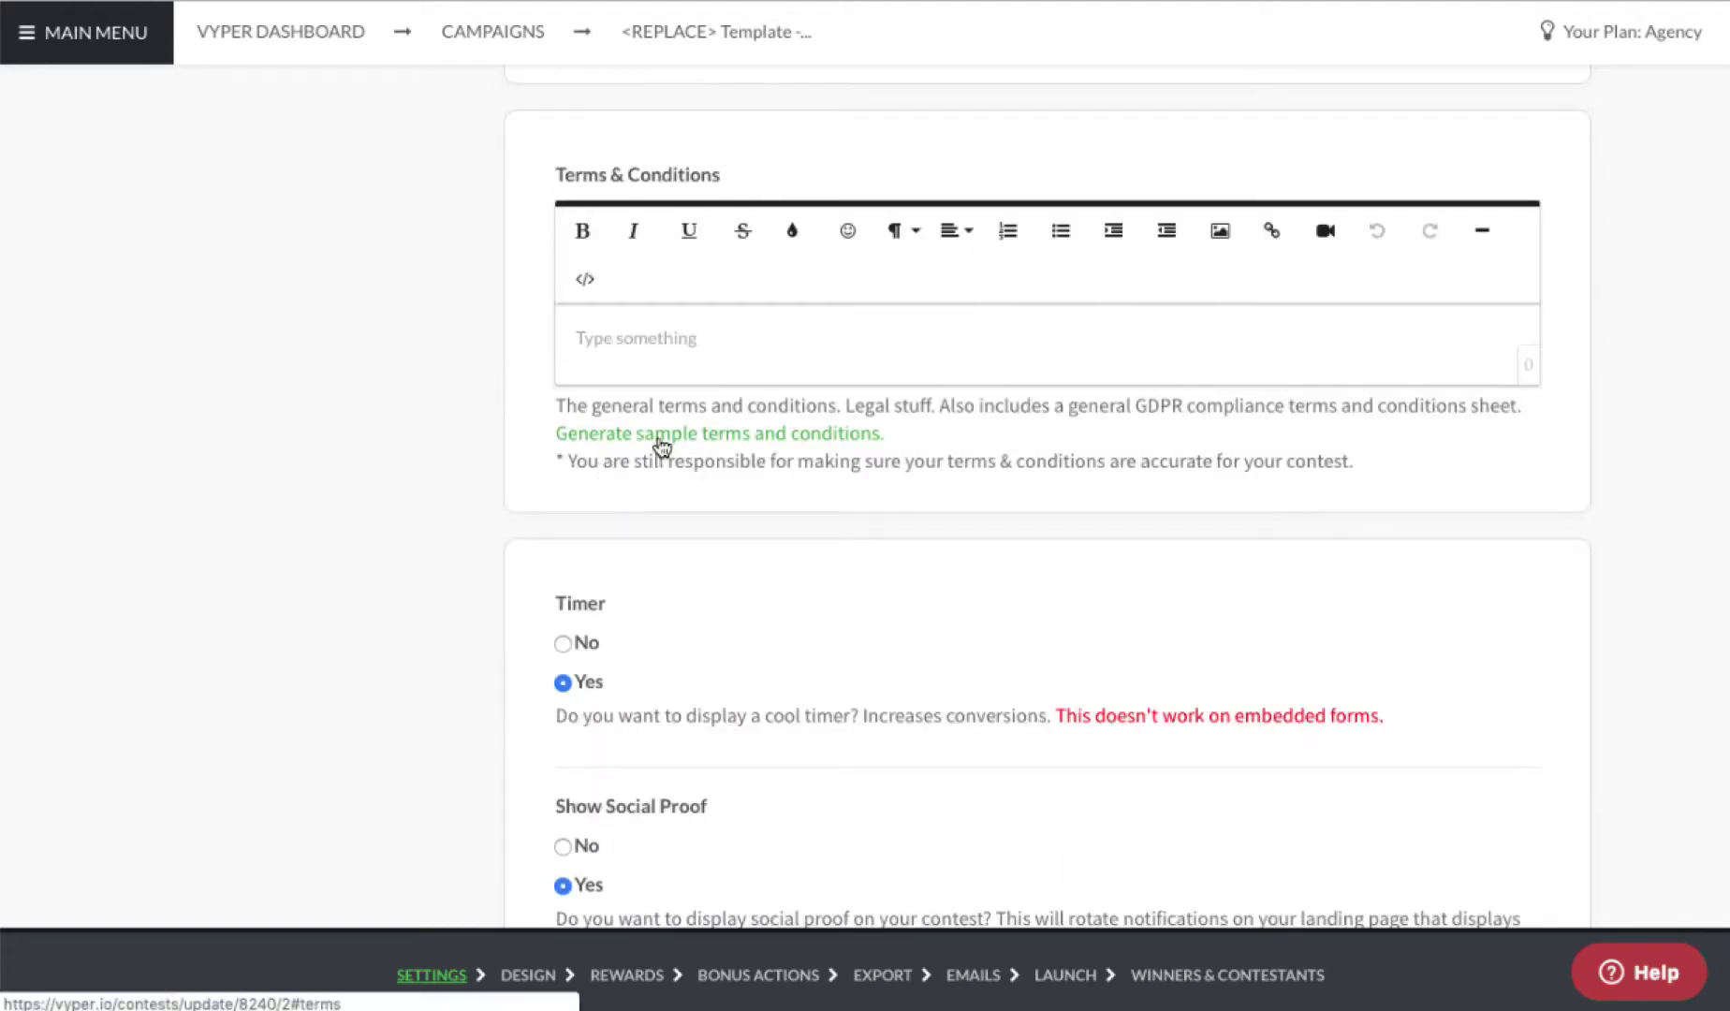
pyautogui.click(660, 439)
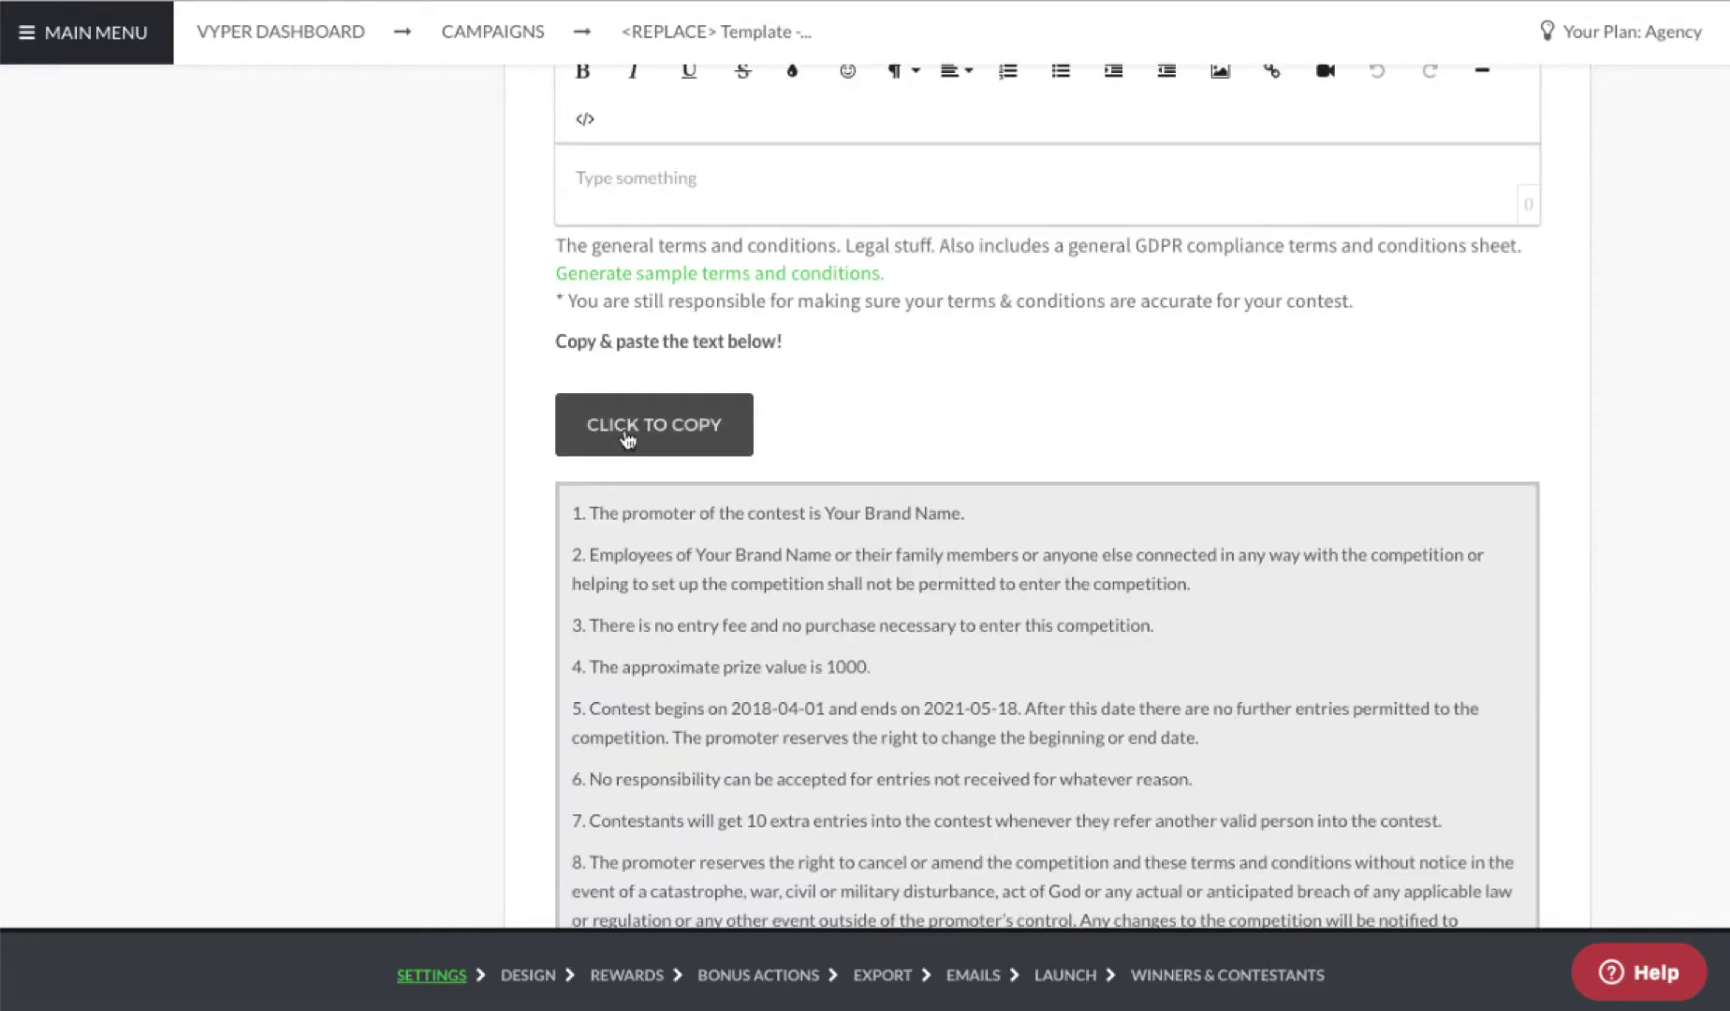
pyautogui.click(627, 440)
# Read through the sample terms, and examine the timer, social proof, total winners and points per referral settings.
pyautogui.scroll(-15, 459, 541)
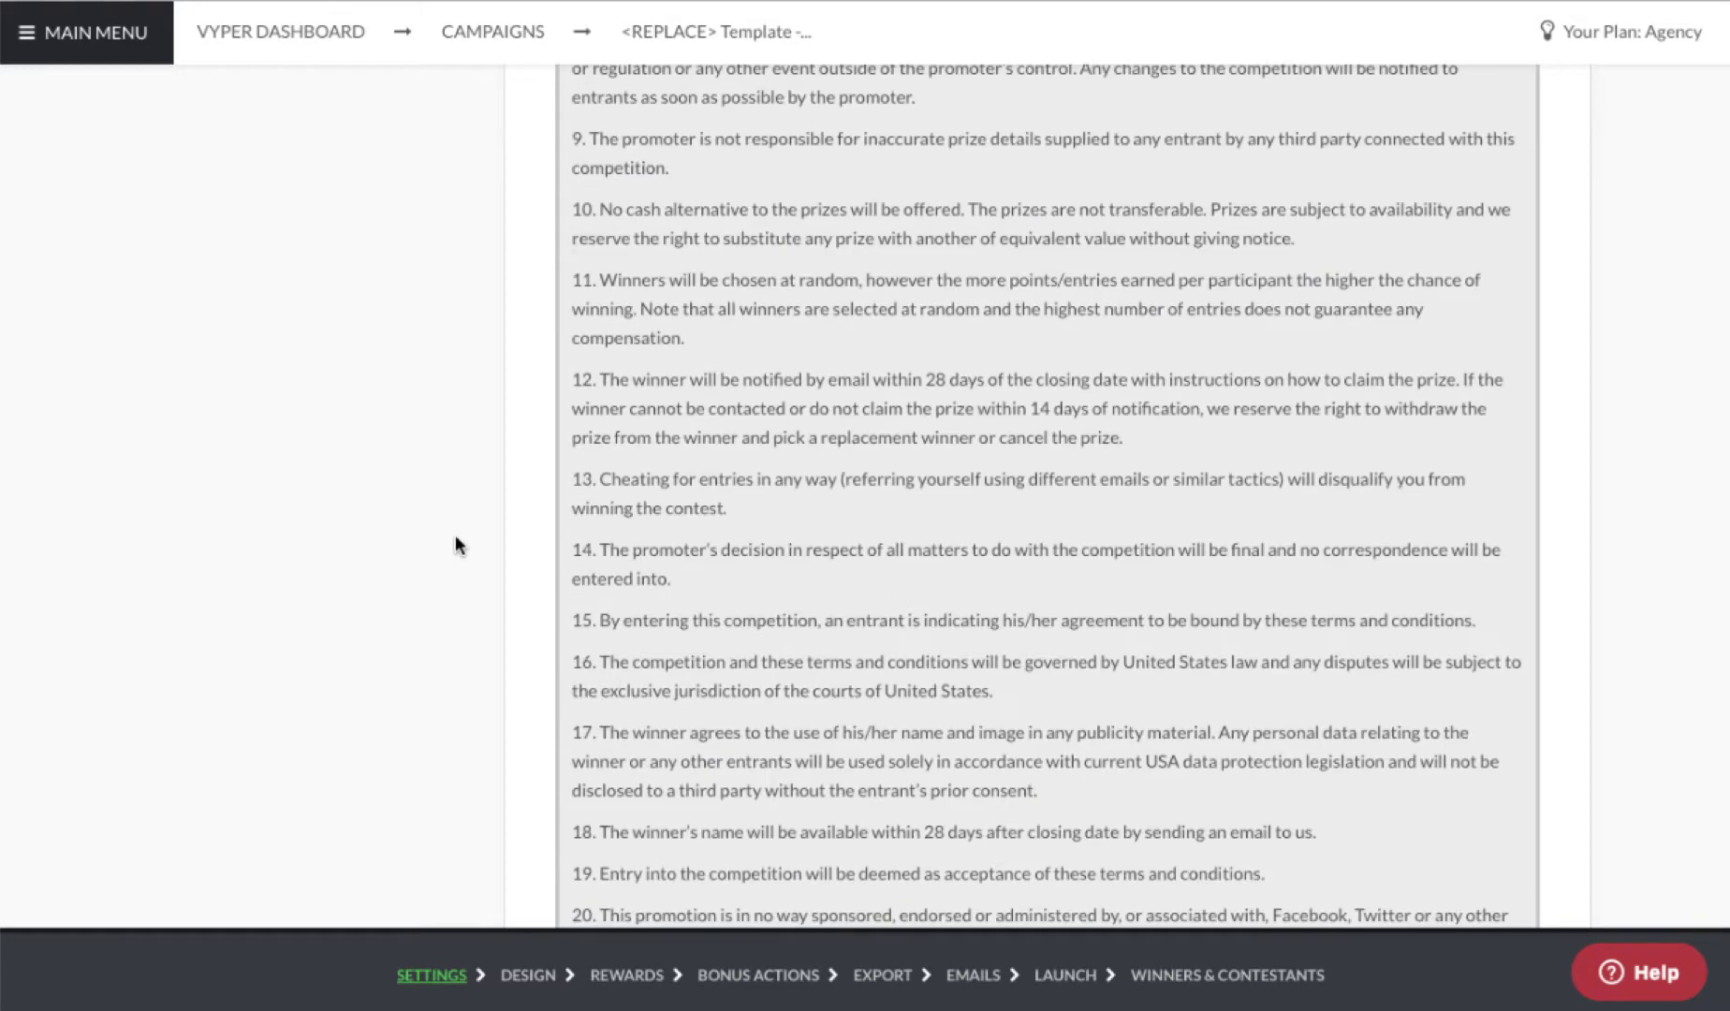
pyautogui.scroll(-10, 456, 545)
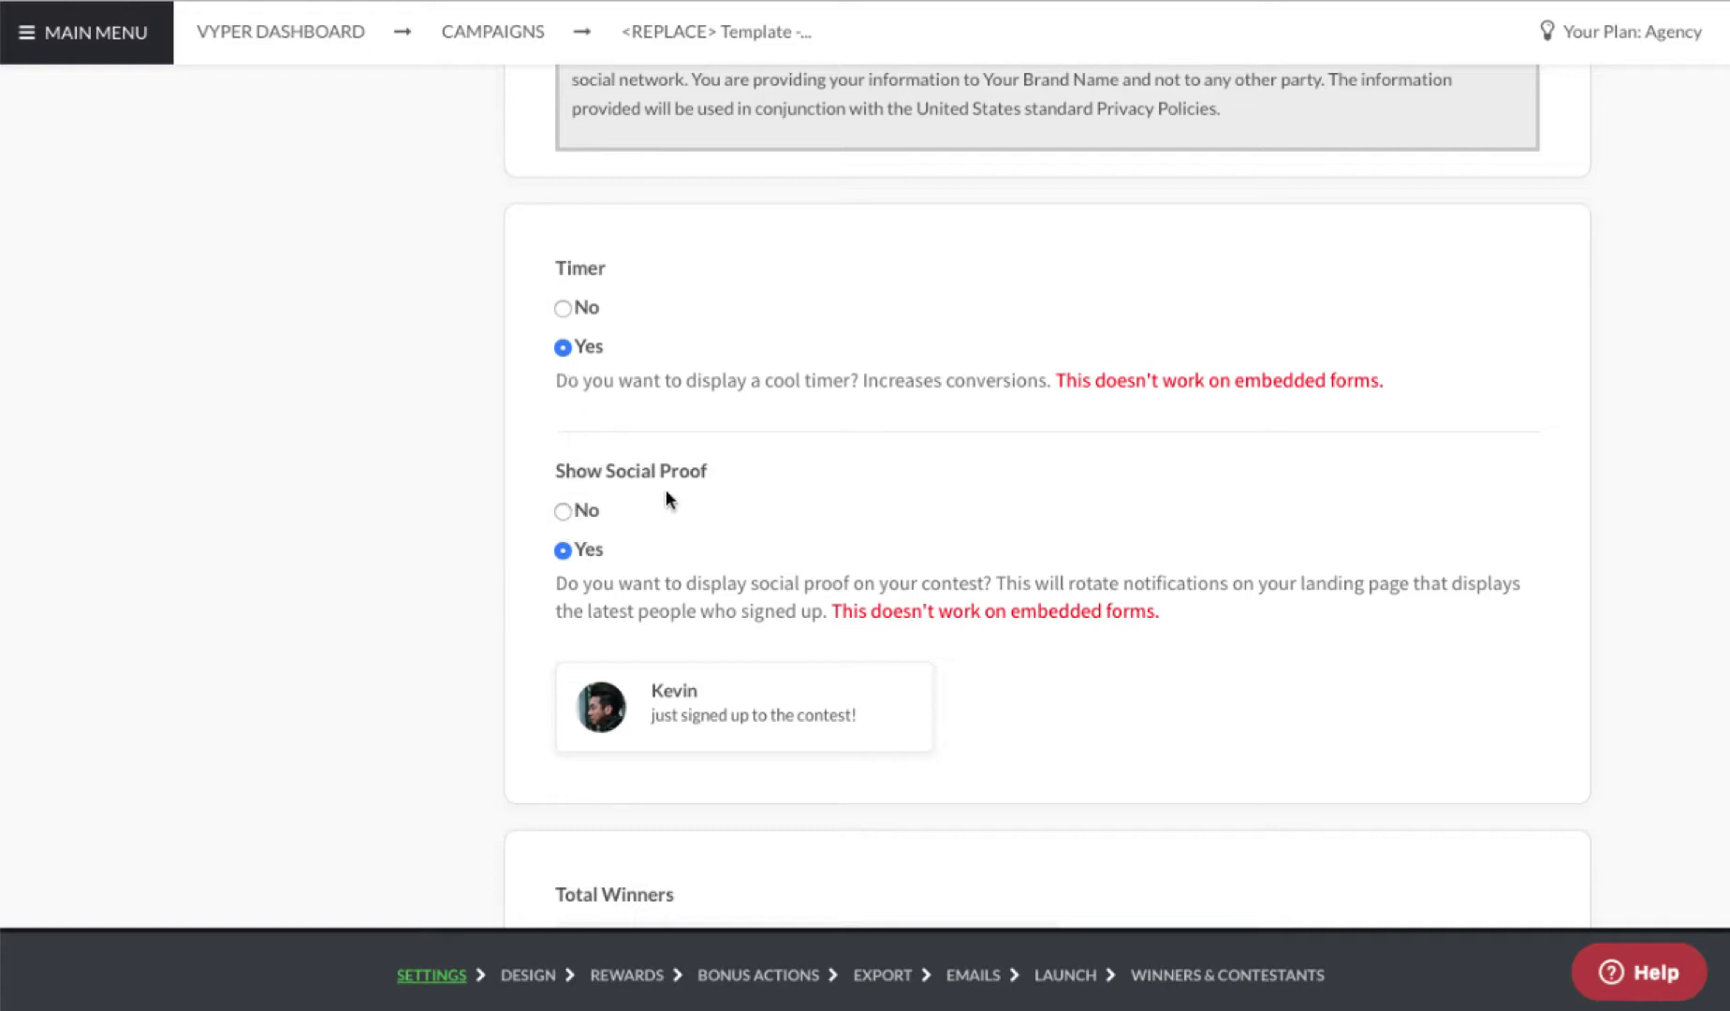
pyautogui.scroll(-1, 669, 494)
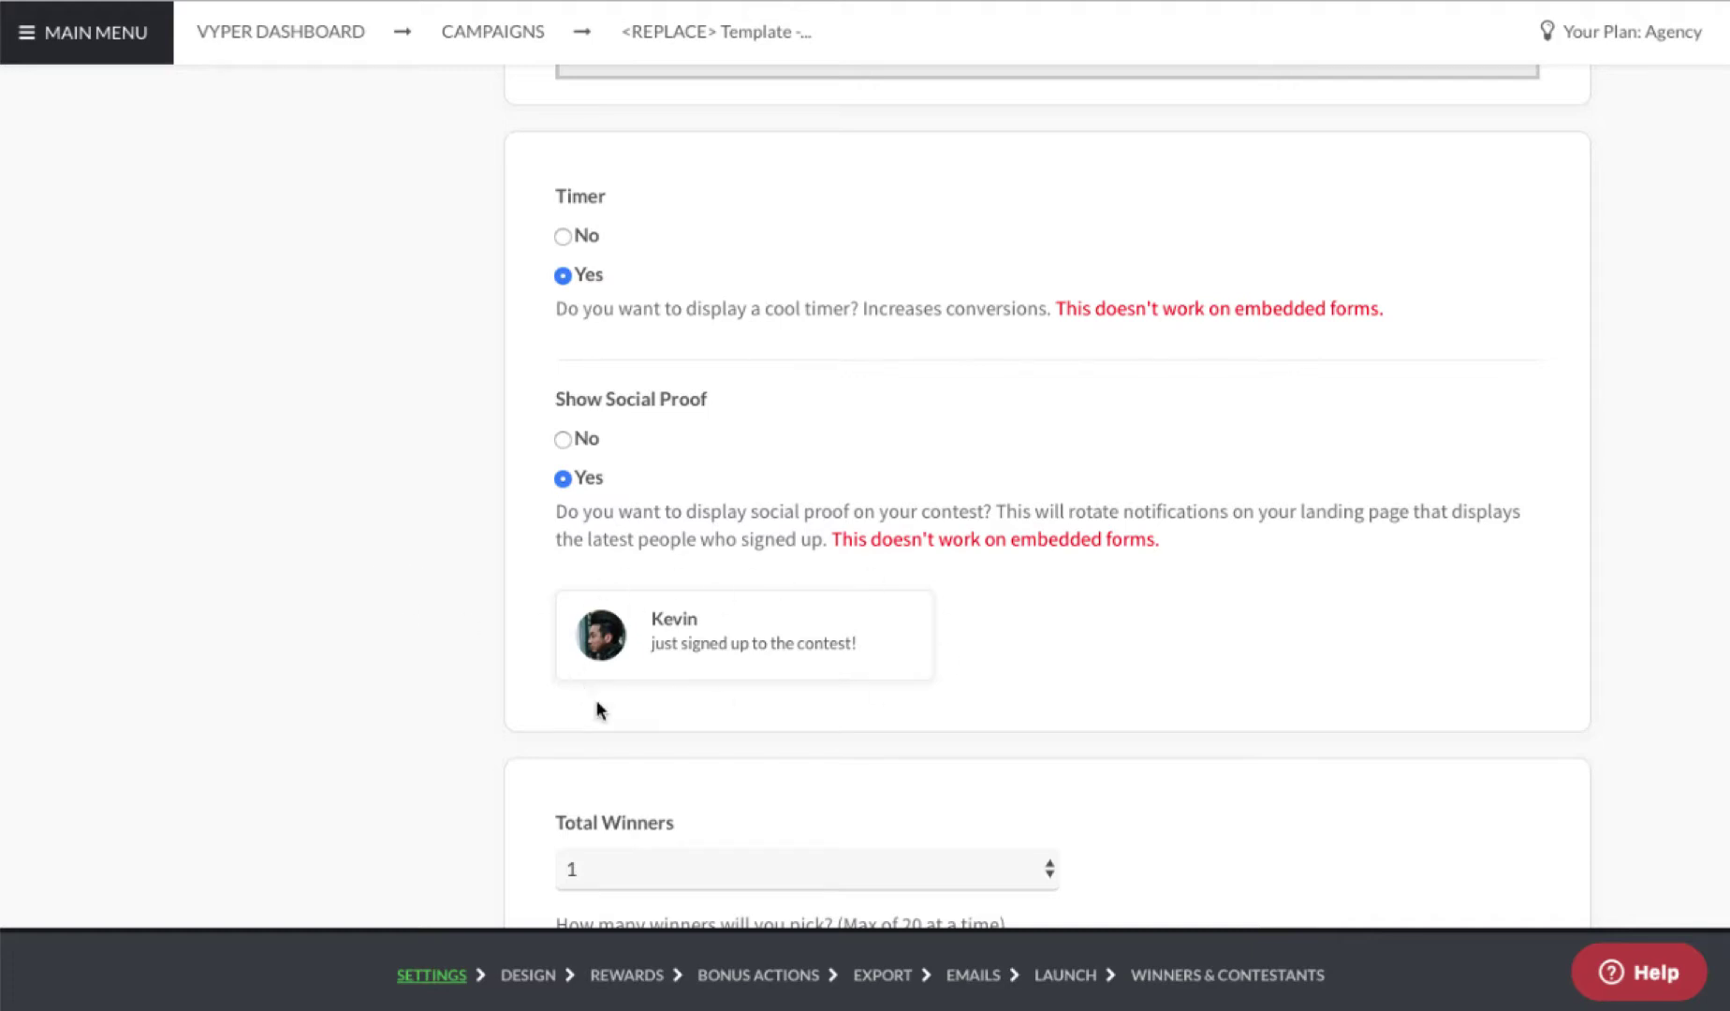
pyautogui.scroll(-2, 465, 681)
pyautogui.scroll(-3, 465, 680)
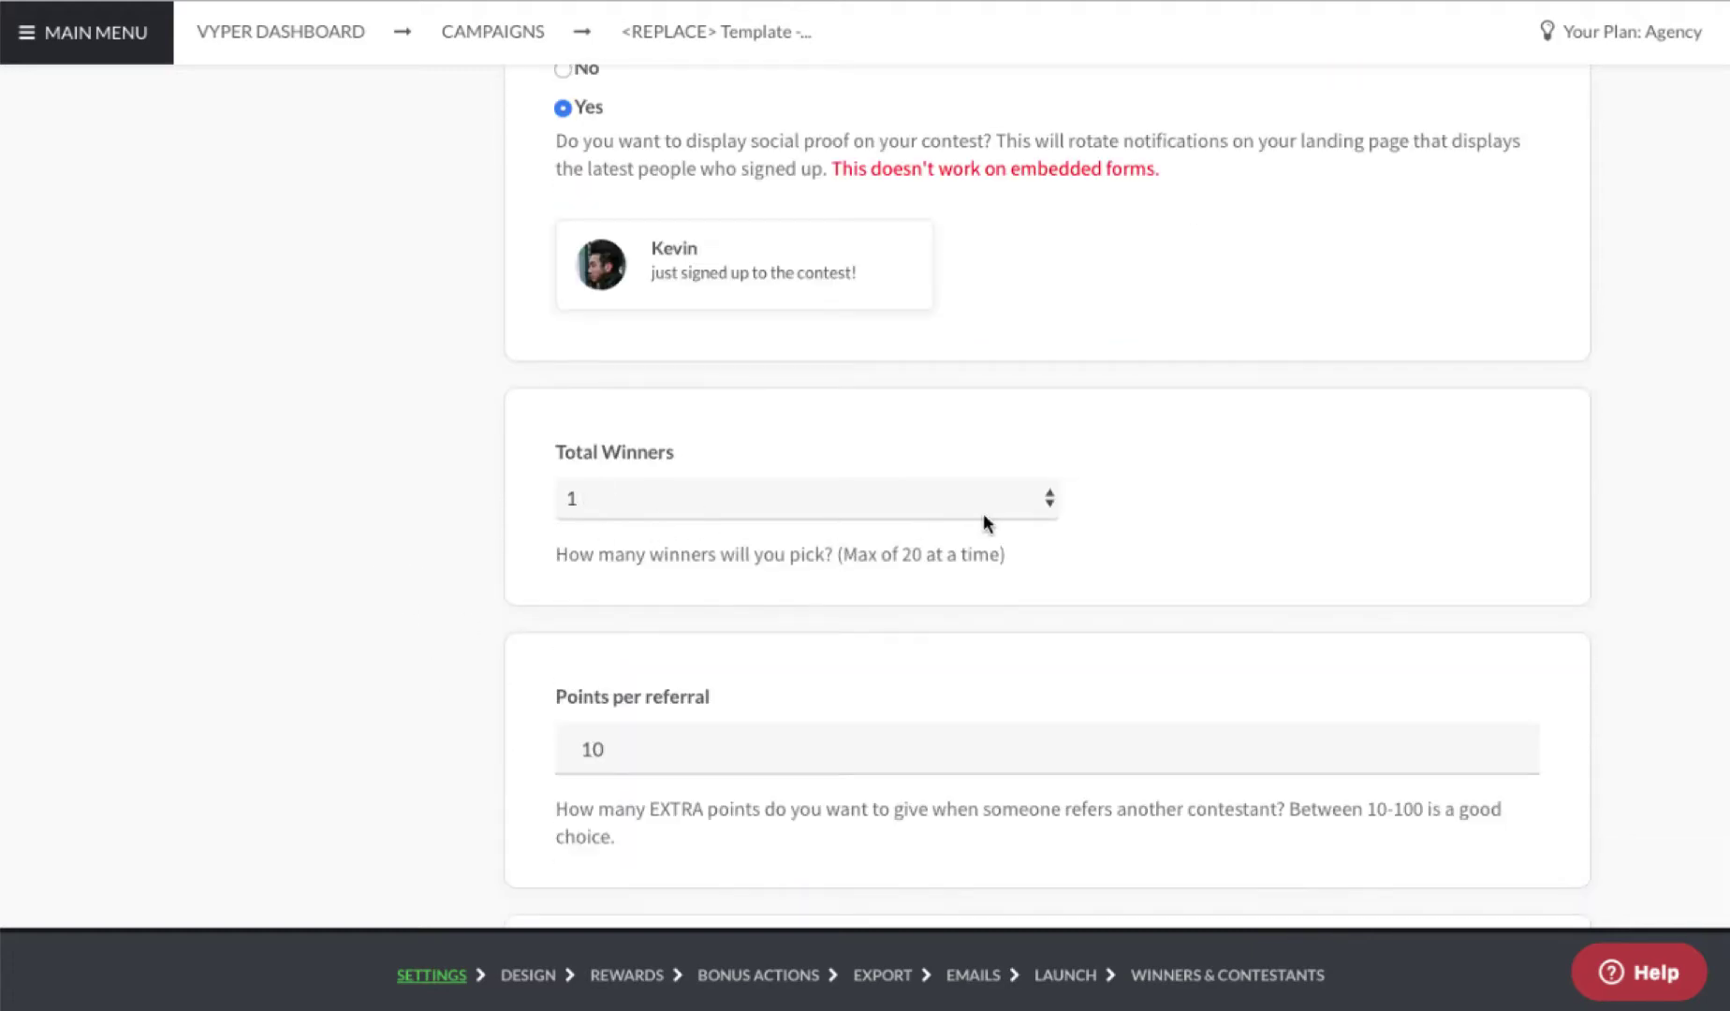
pyautogui.scroll(-3, 538, 524)
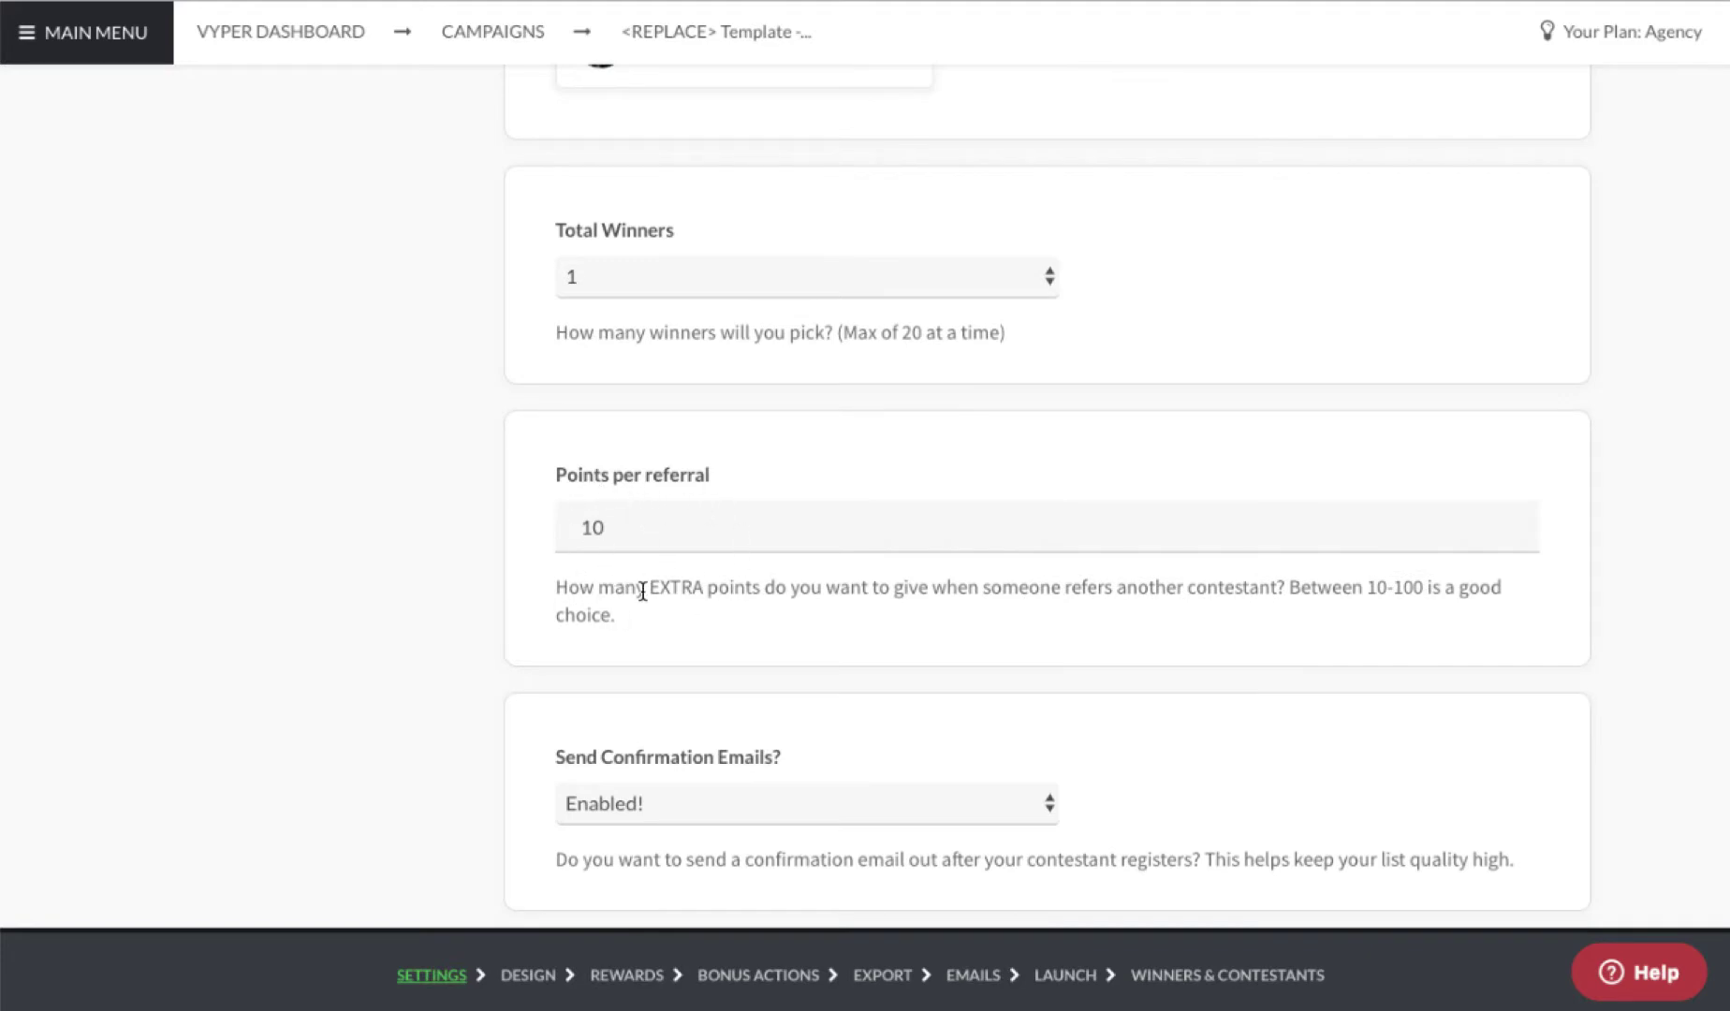
pyautogui.click(611, 526)
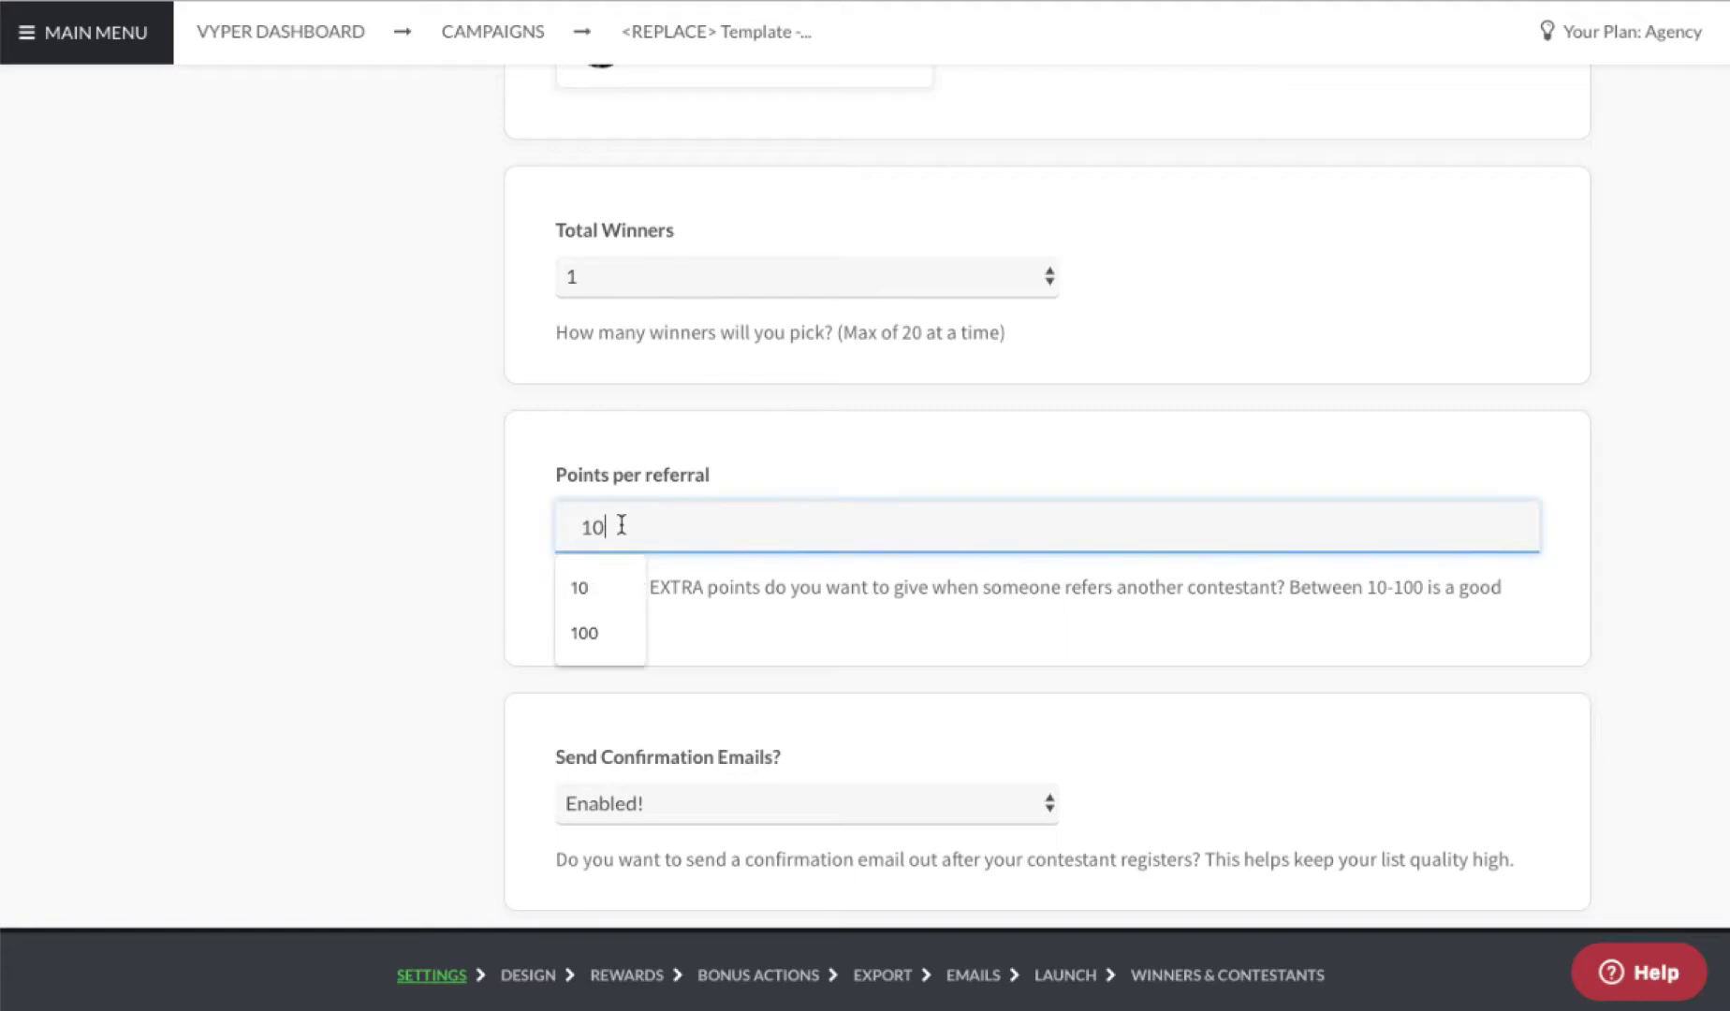
pyautogui.click(405, 525)
pyautogui.press('Tab')
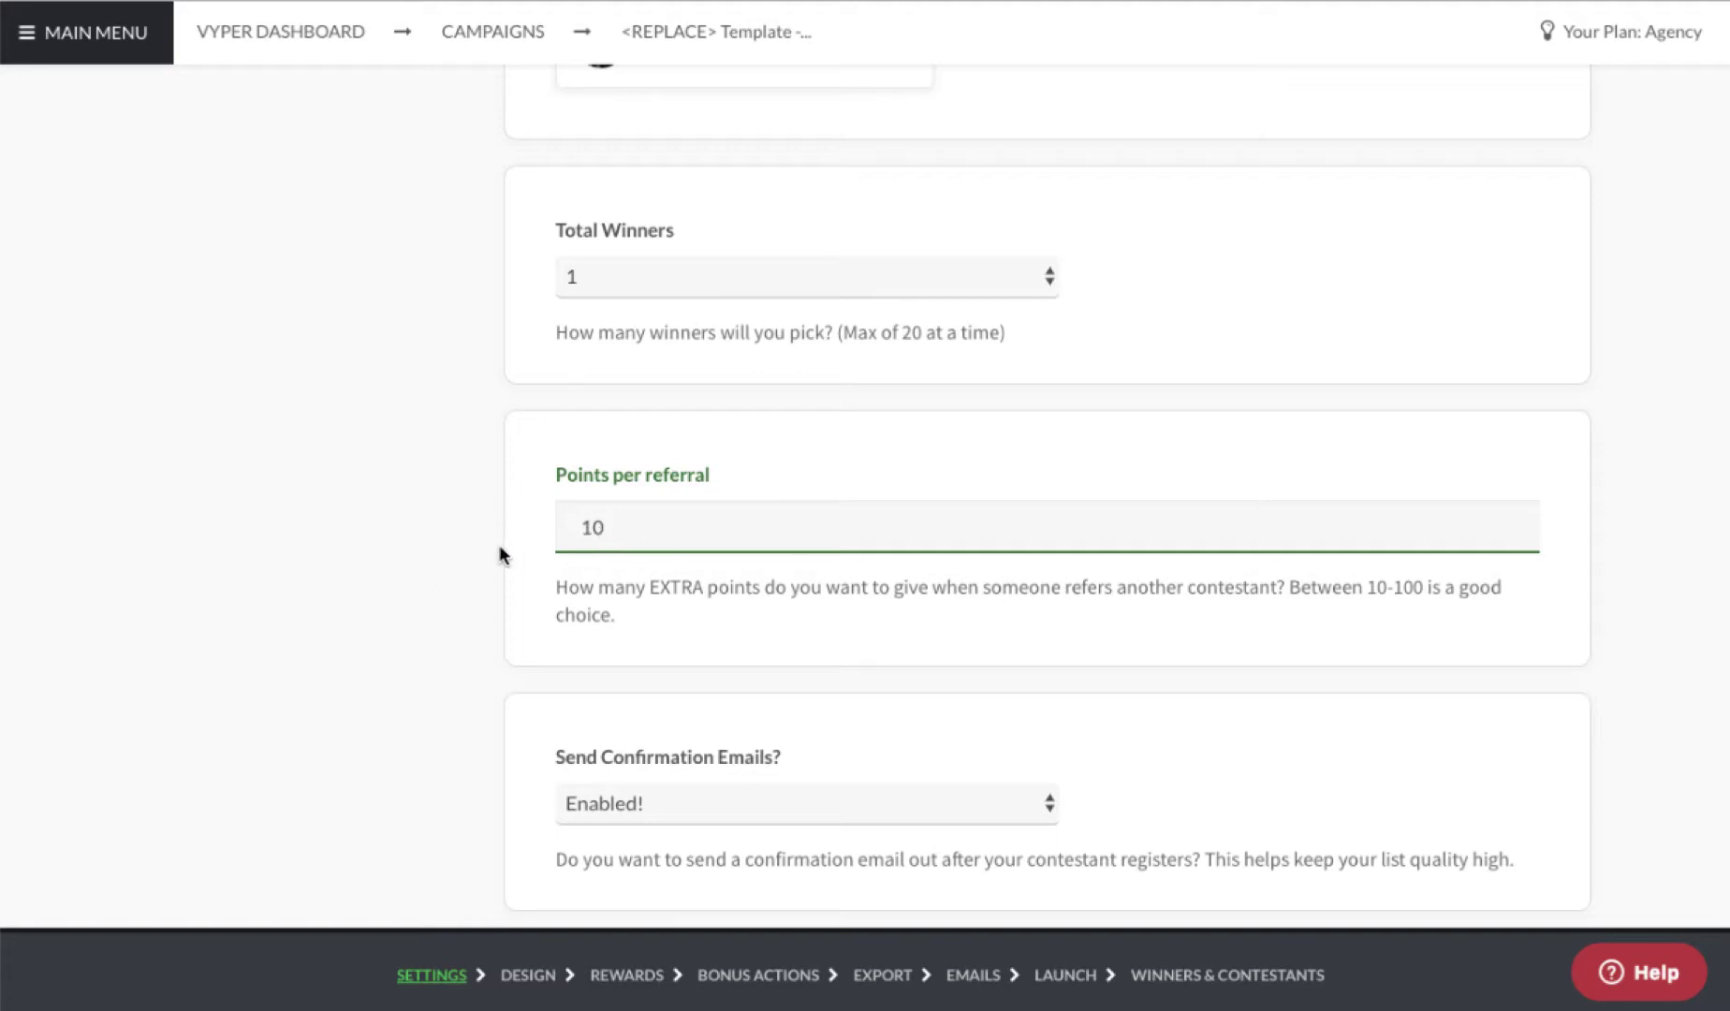
pyautogui.click(628, 530)
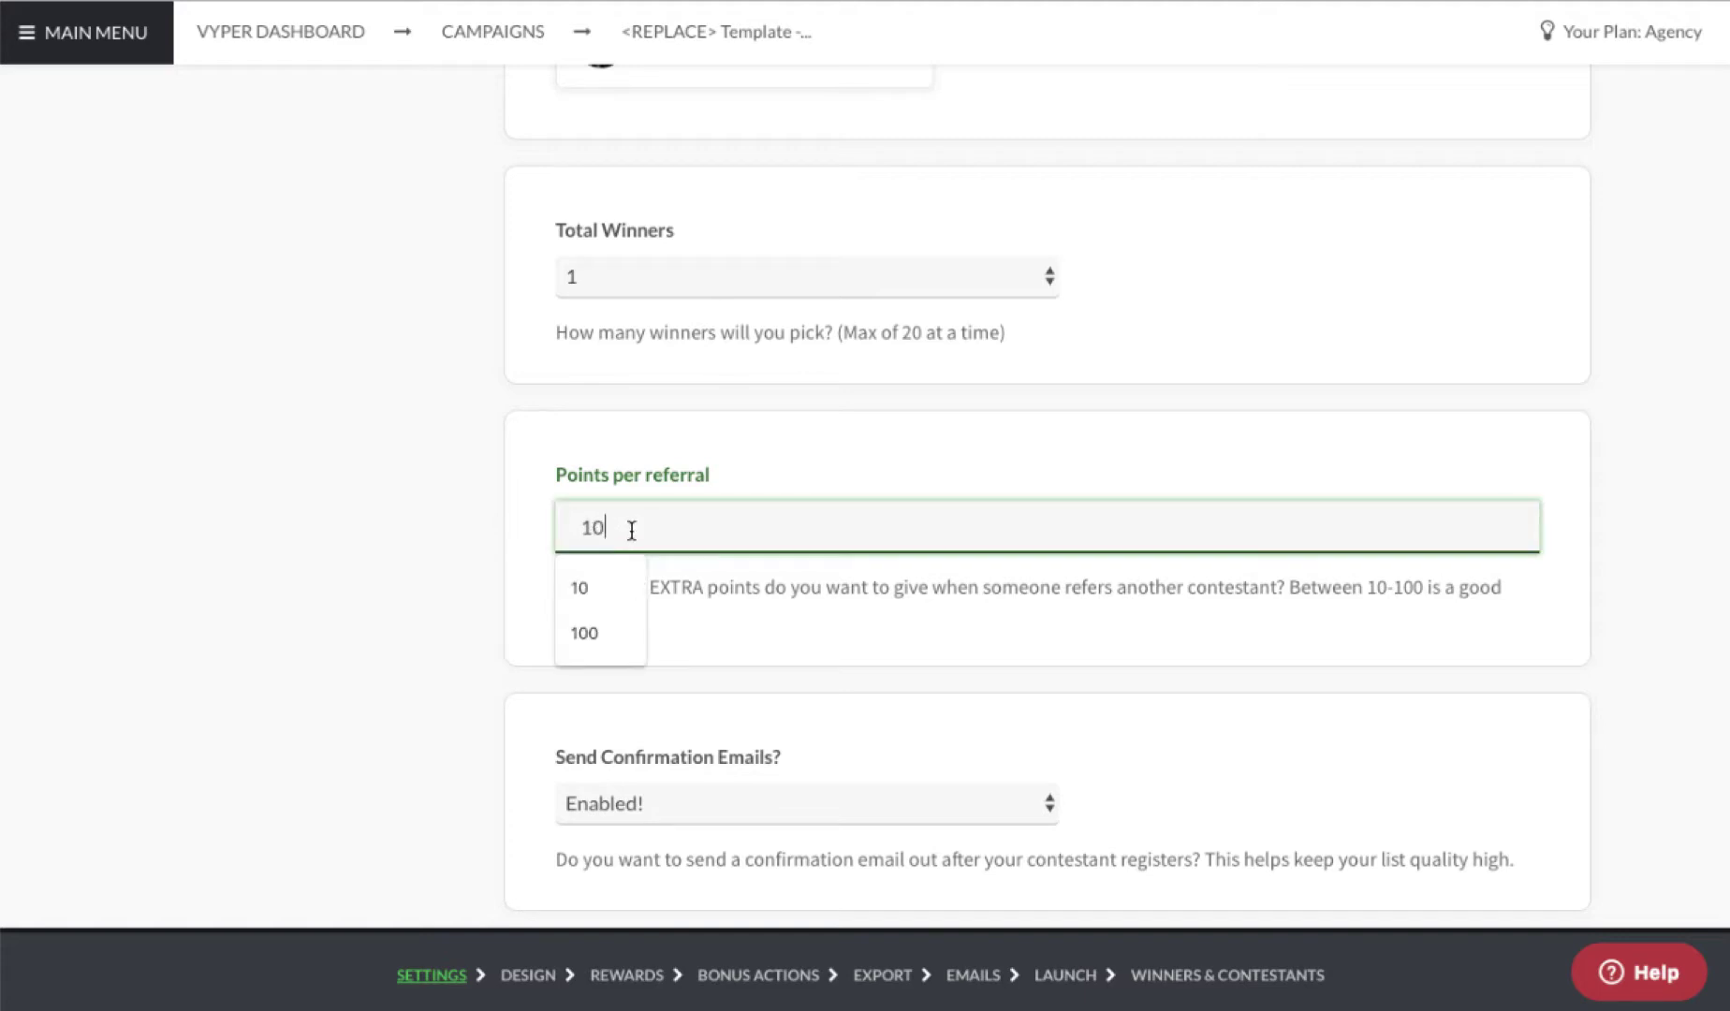
pyautogui.click(480, 509)
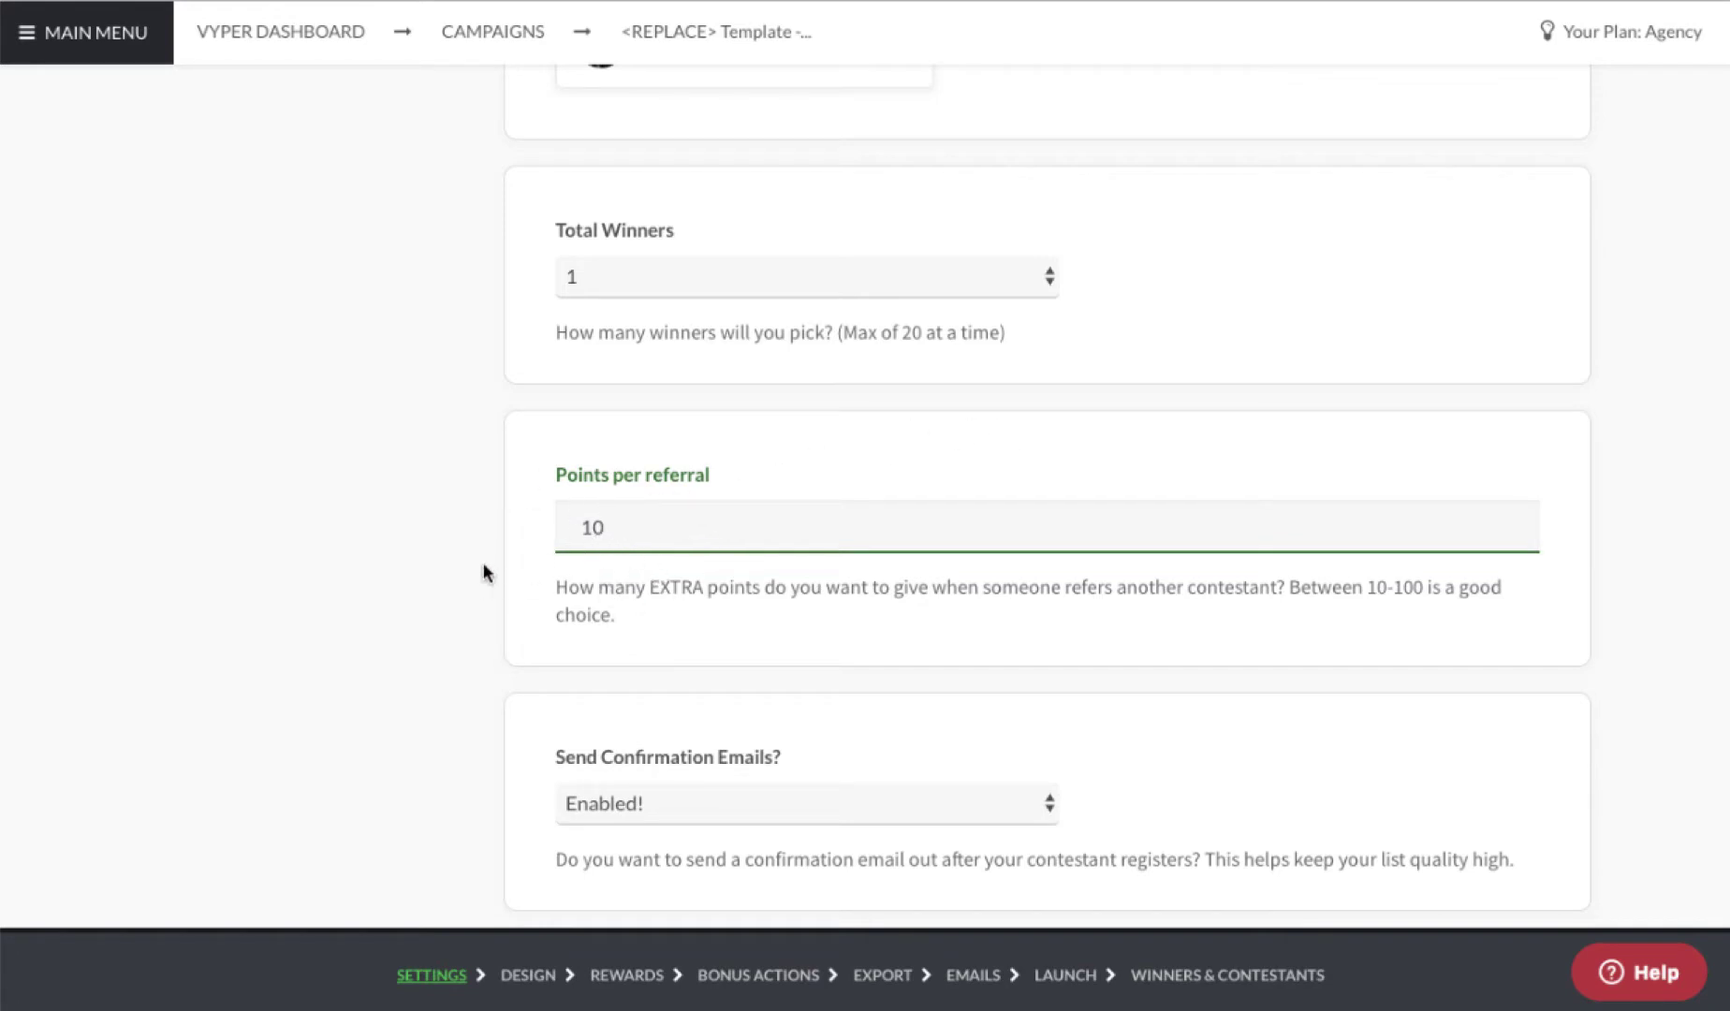
# Examine the confirmation email setting and the options for automatic cheater disqualification and captcha.
pyautogui.scroll(-3, 449, 560)
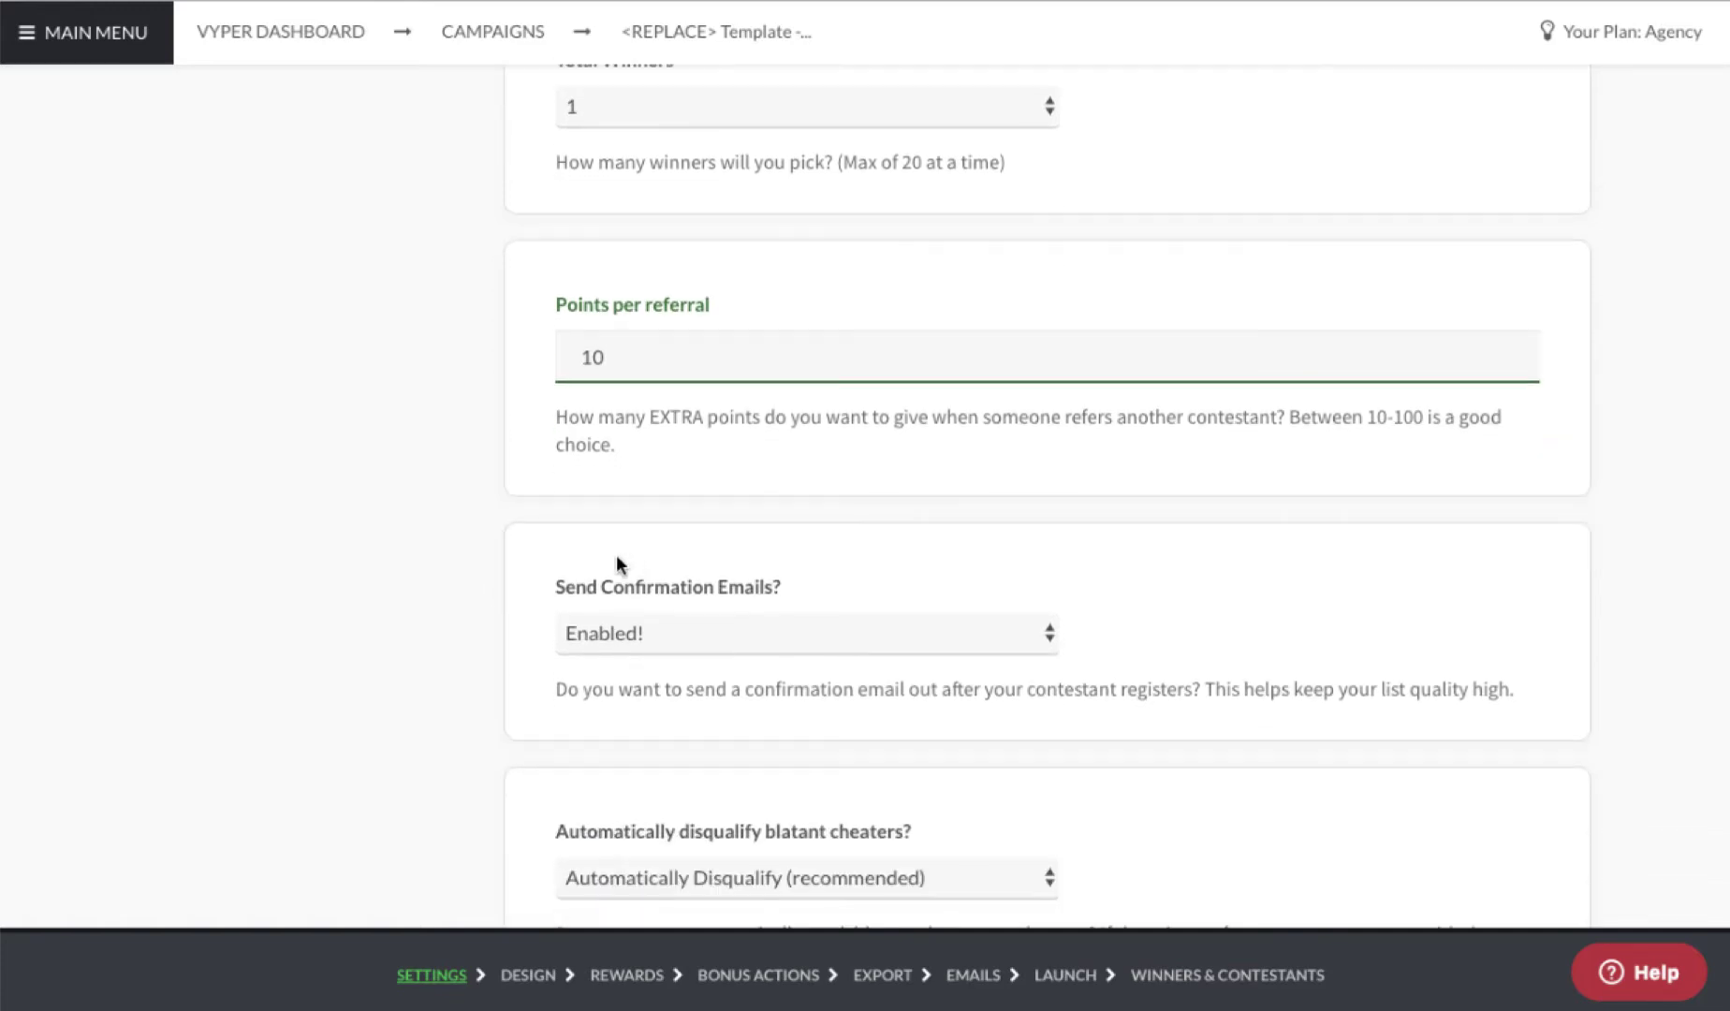
pyautogui.scroll(-3, 617, 558)
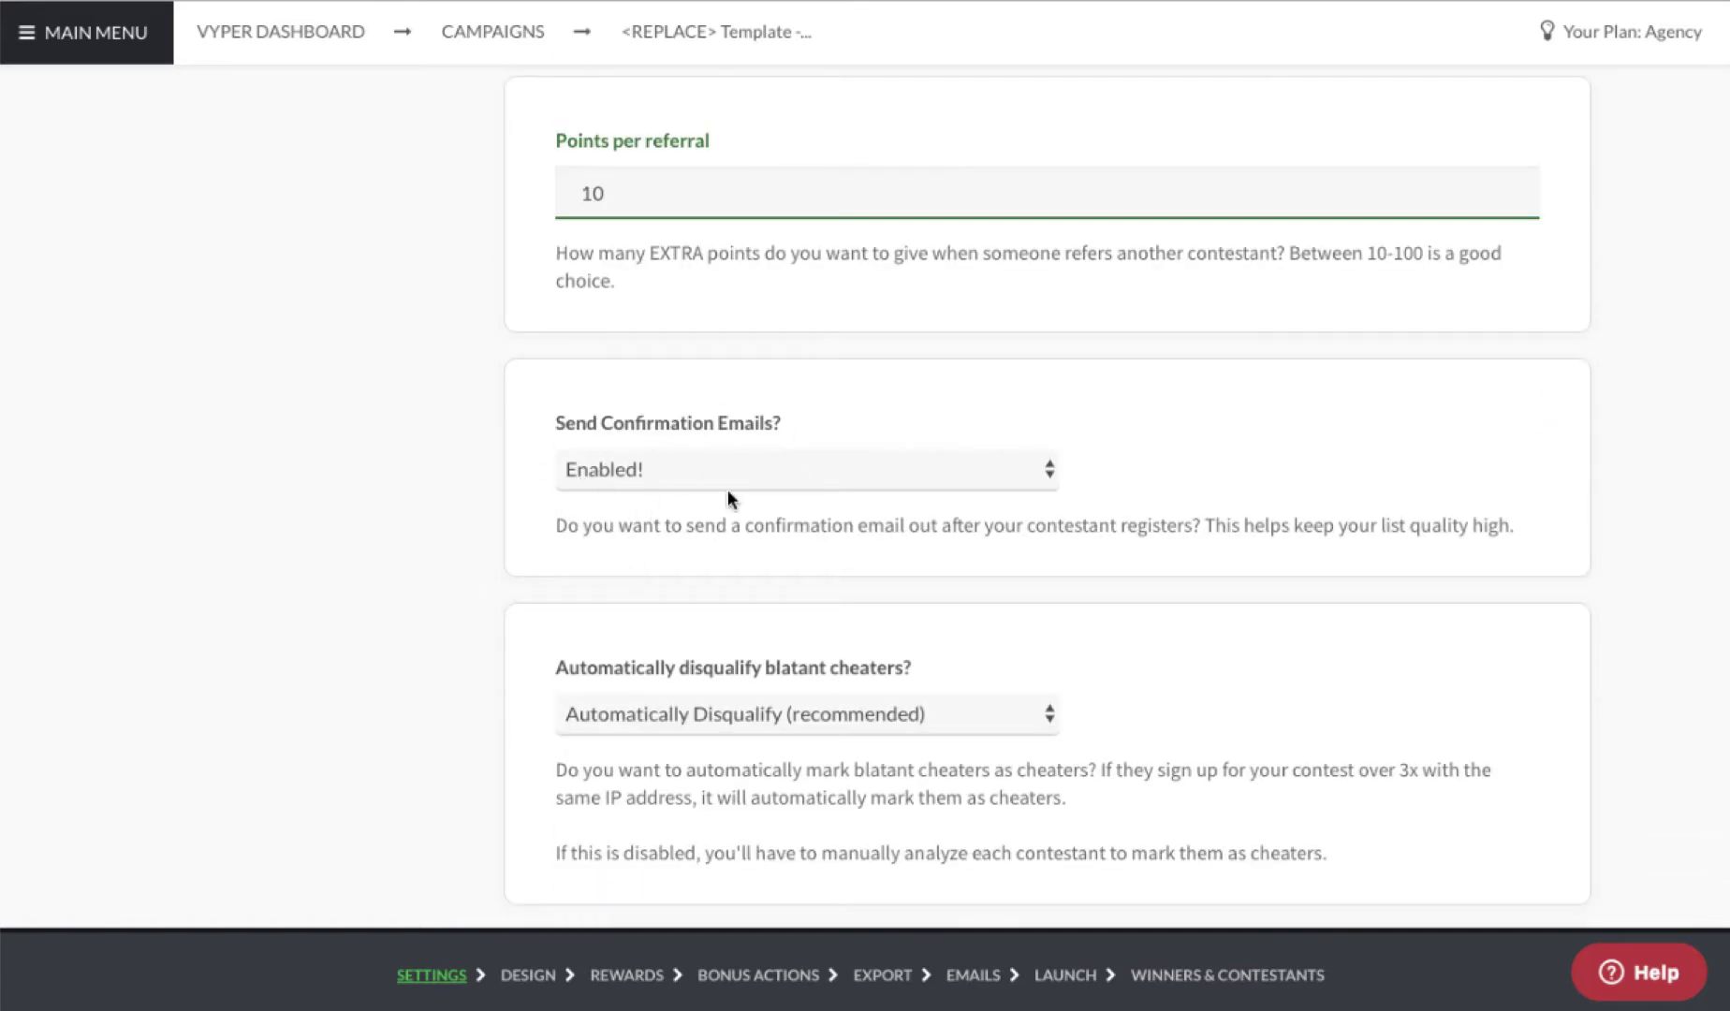
pyautogui.scroll(-1, 658, 484)
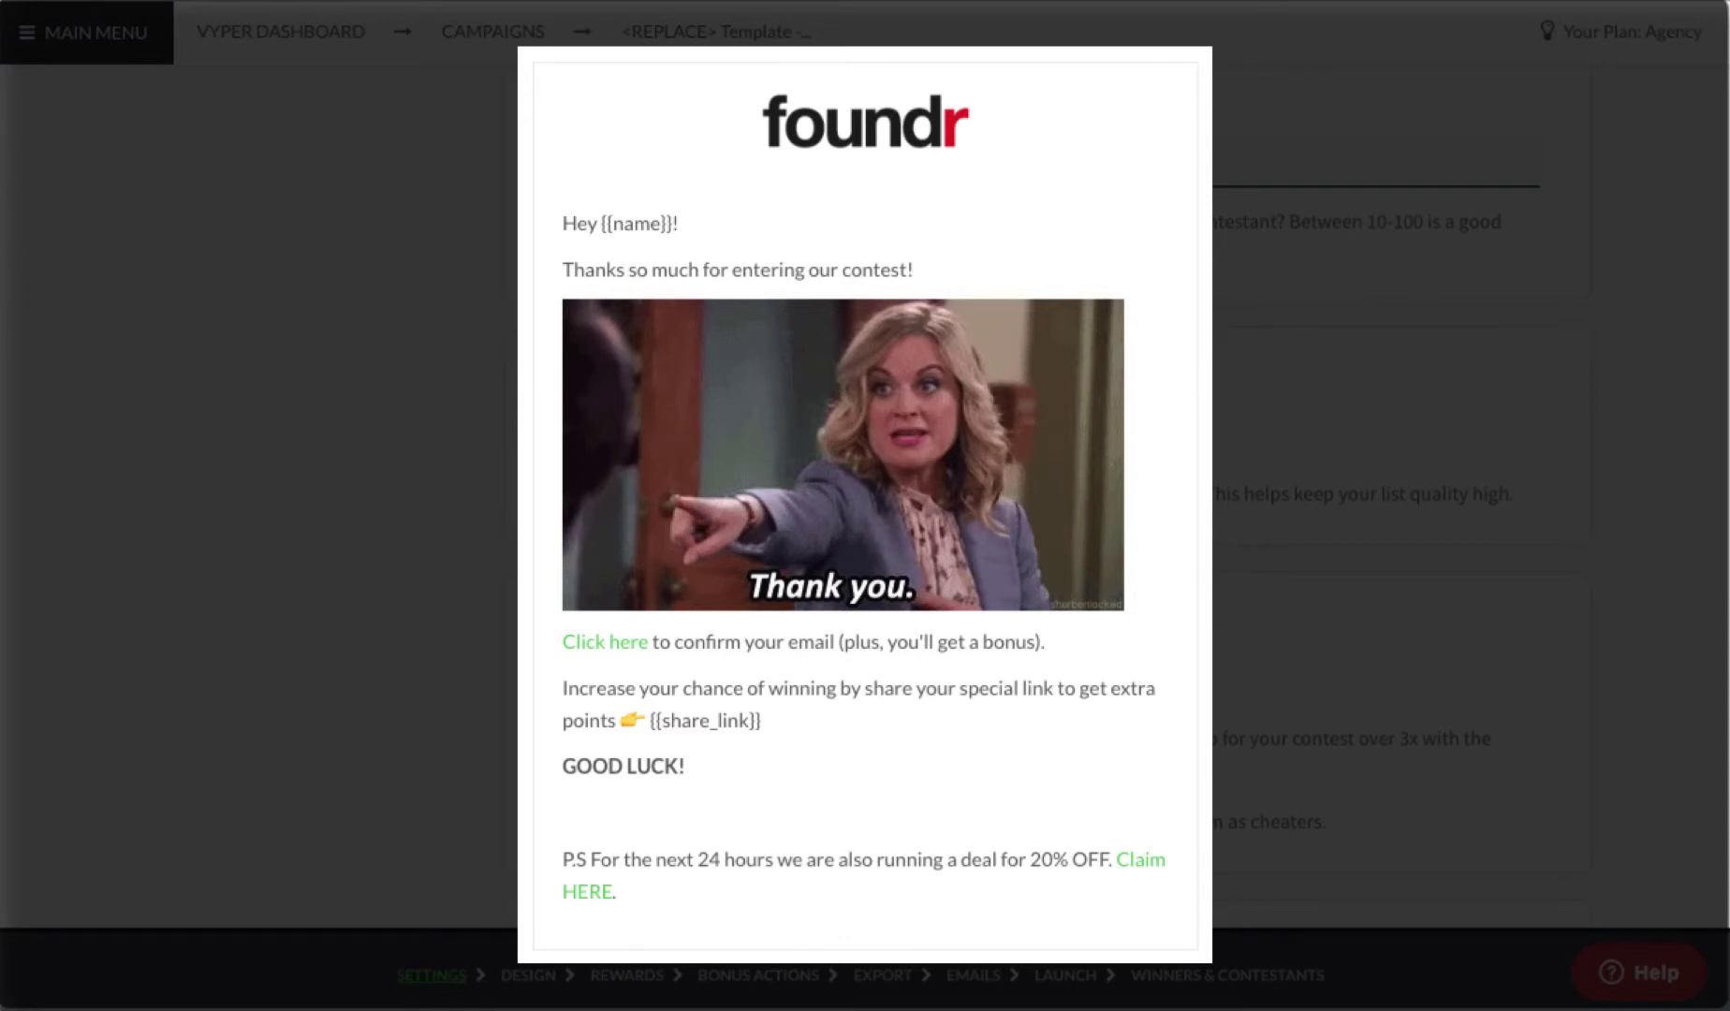
pyautogui.scroll(-1, 1377, 469)
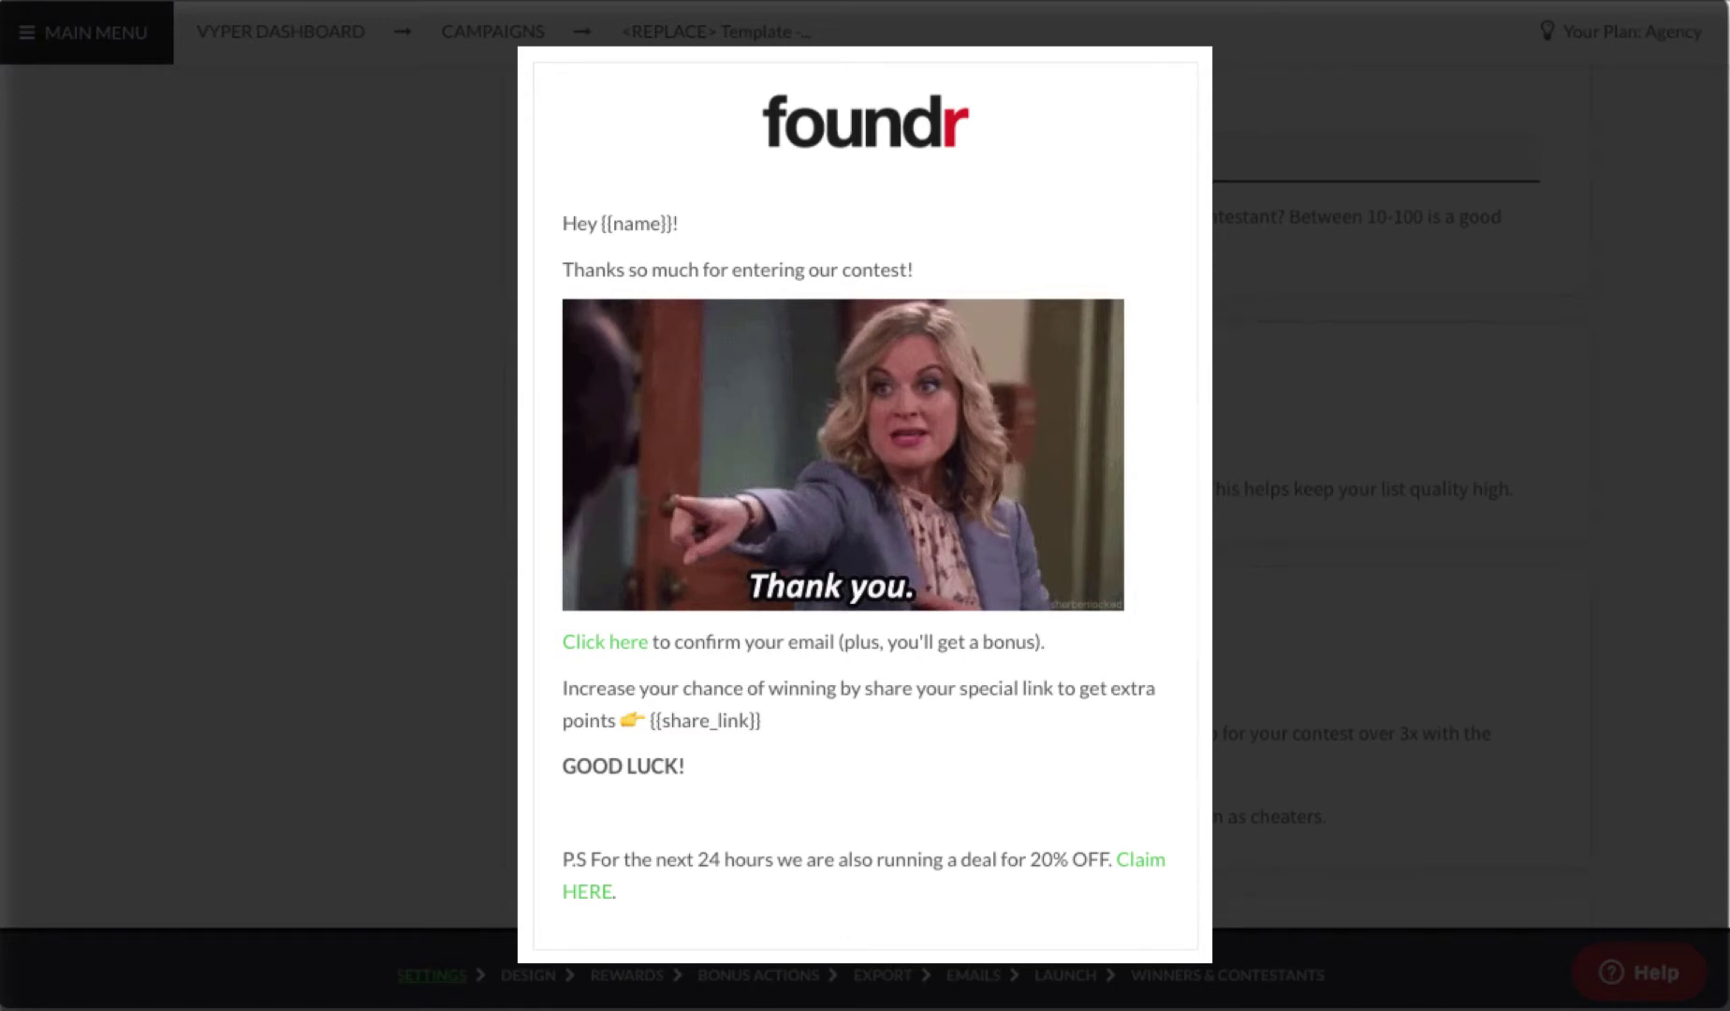
pyautogui.scroll(-5, 570, 483)
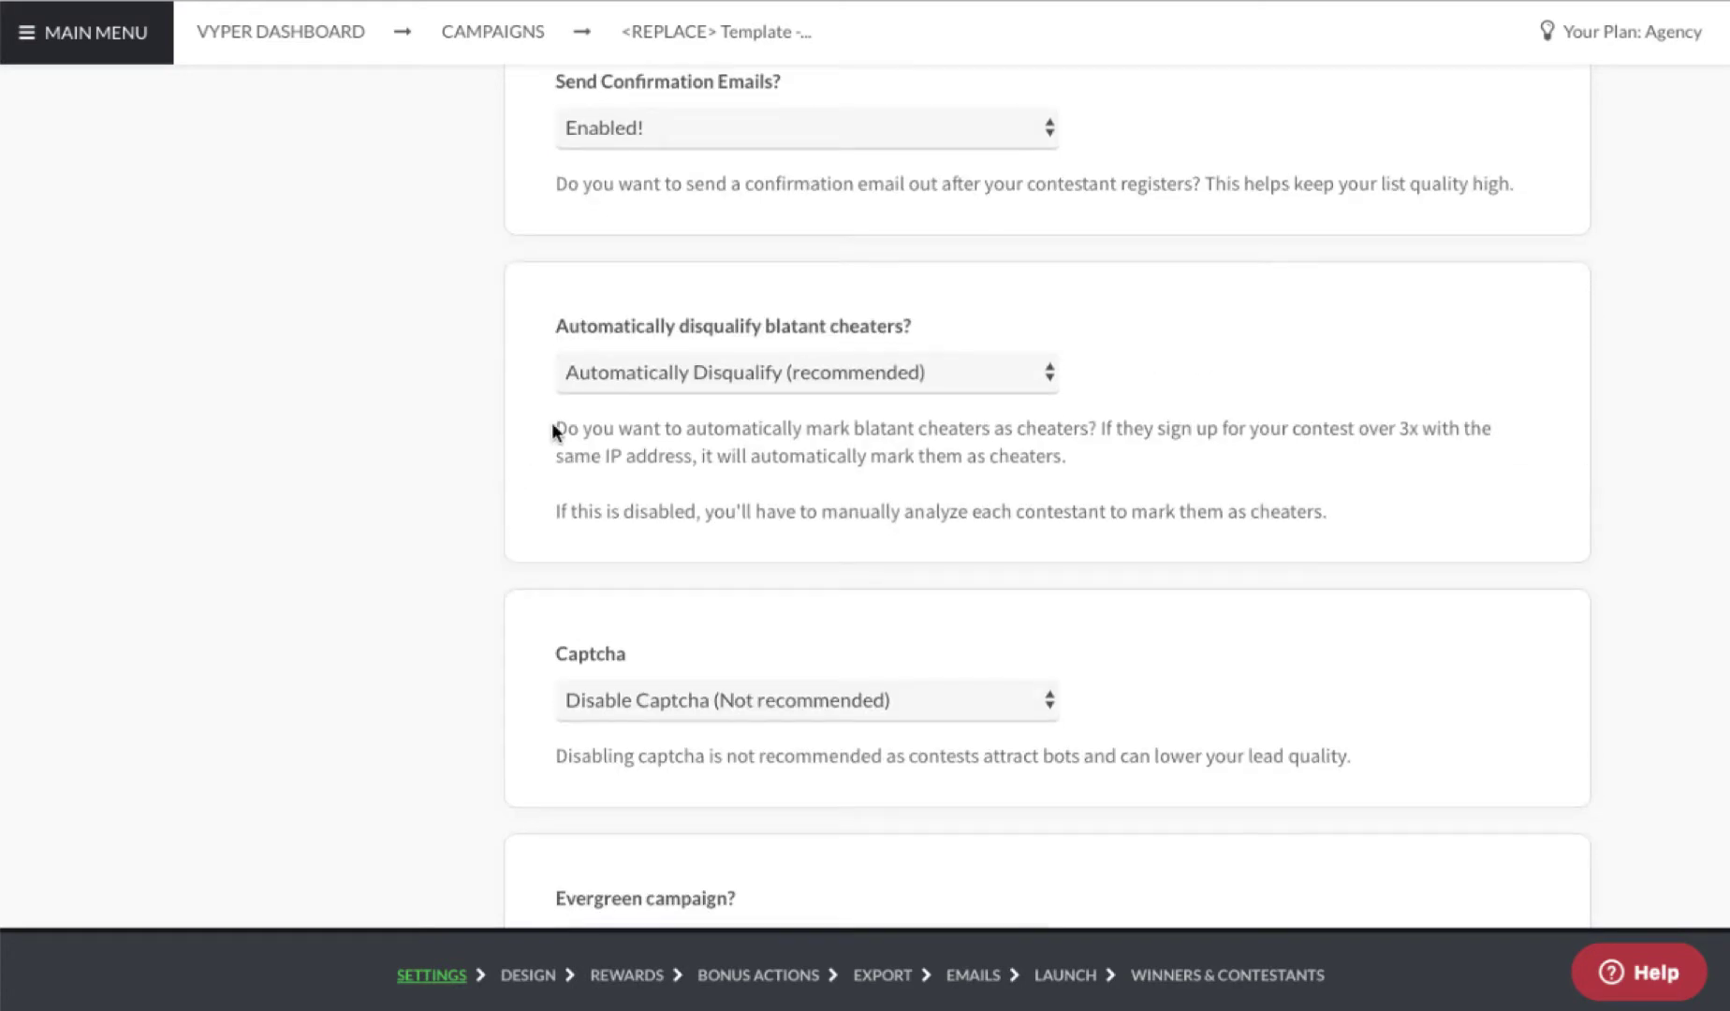
pyautogui.click(670, 384)
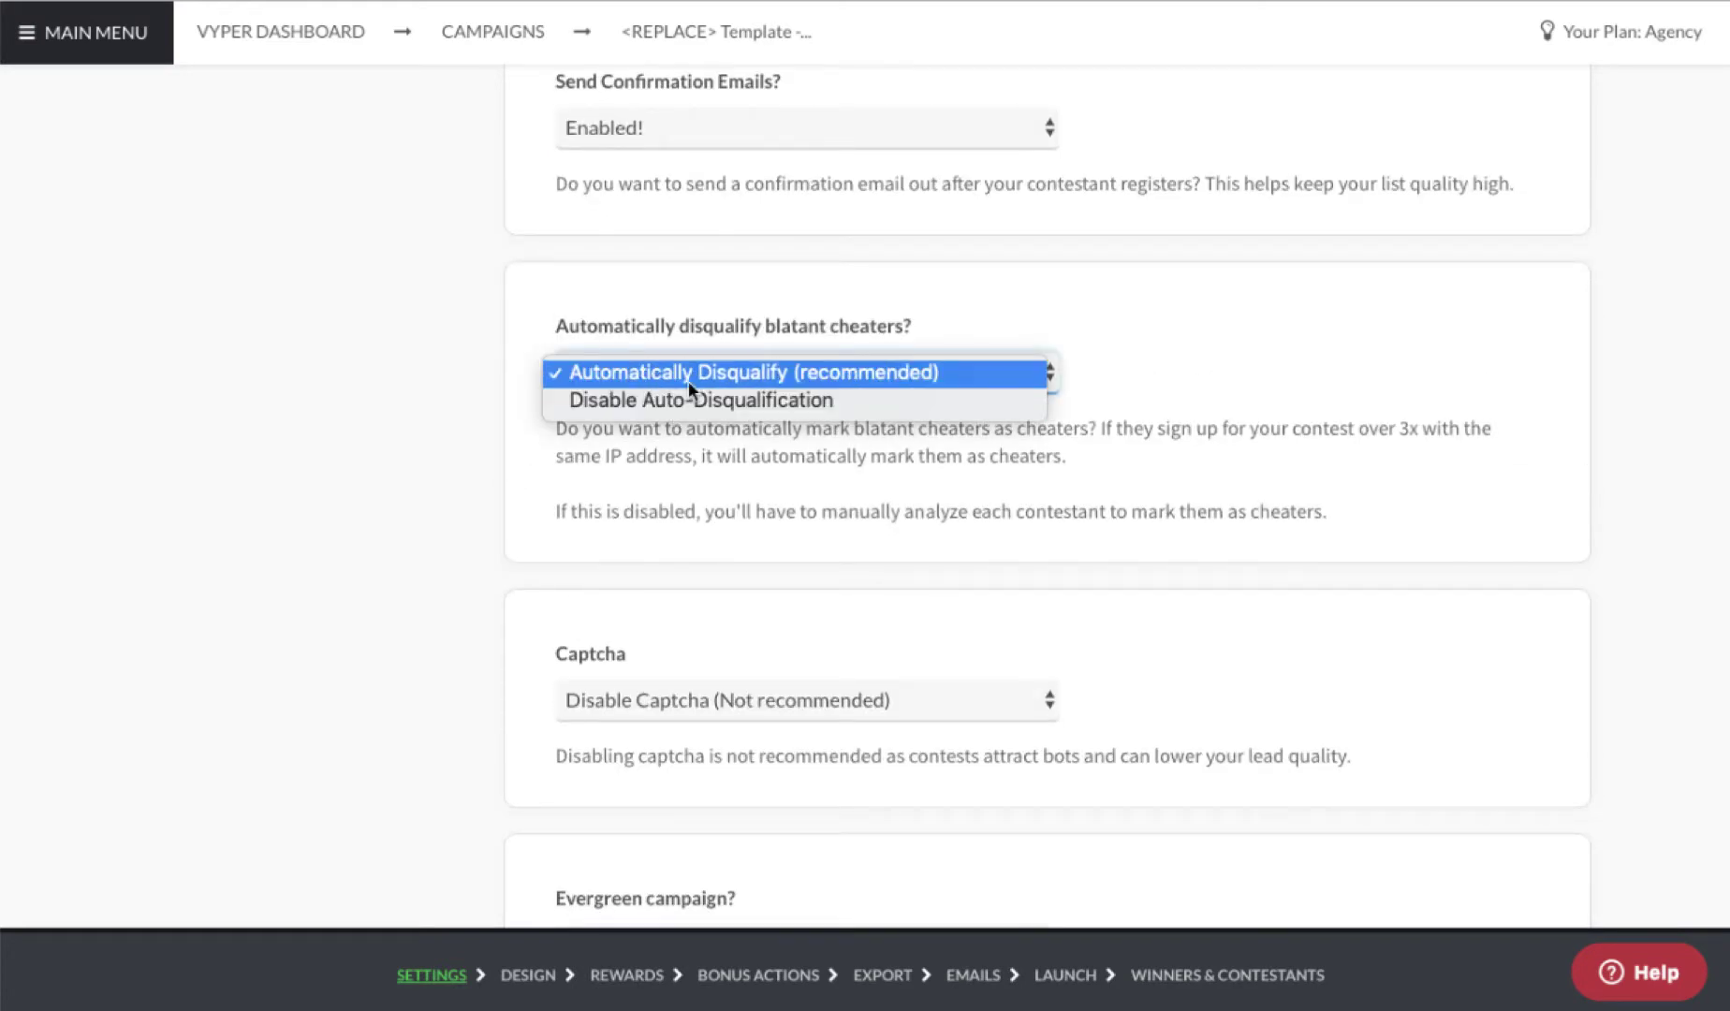
pyautogui.click(436, 456)
pyautogui.scroll(-2, 439, 459)
pyautogui.scroll(-4, 437, 459)
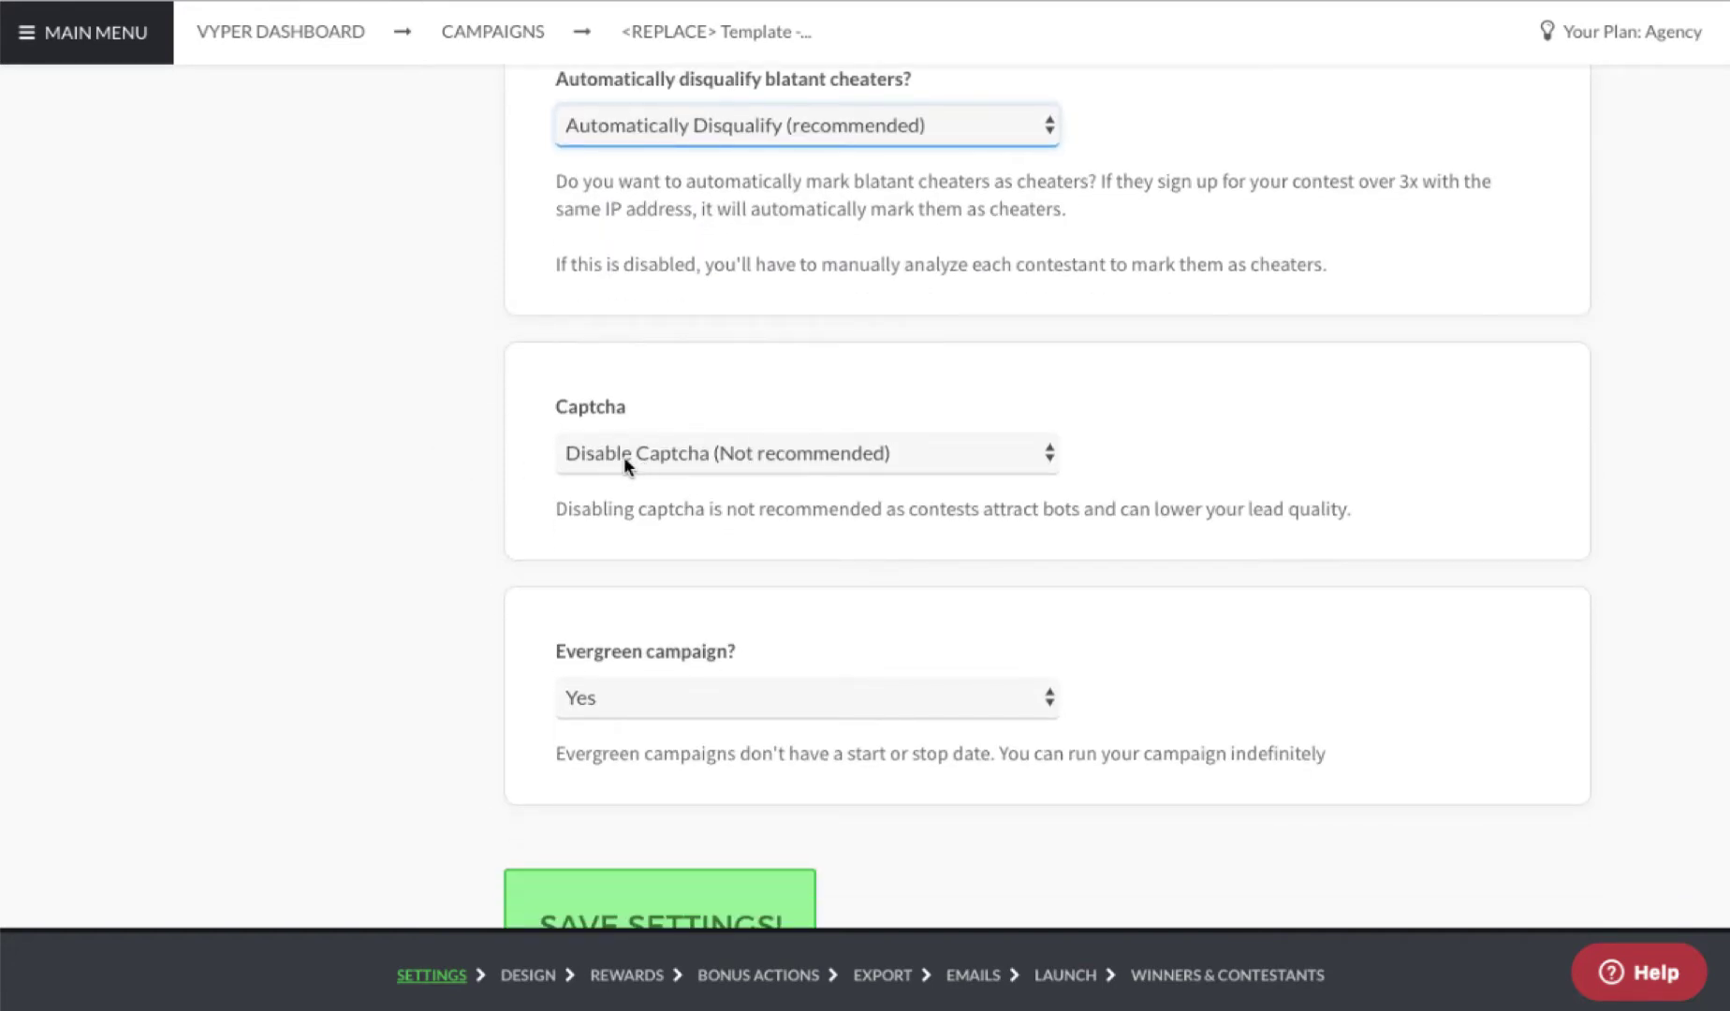
pyautogui.click(613, 456)
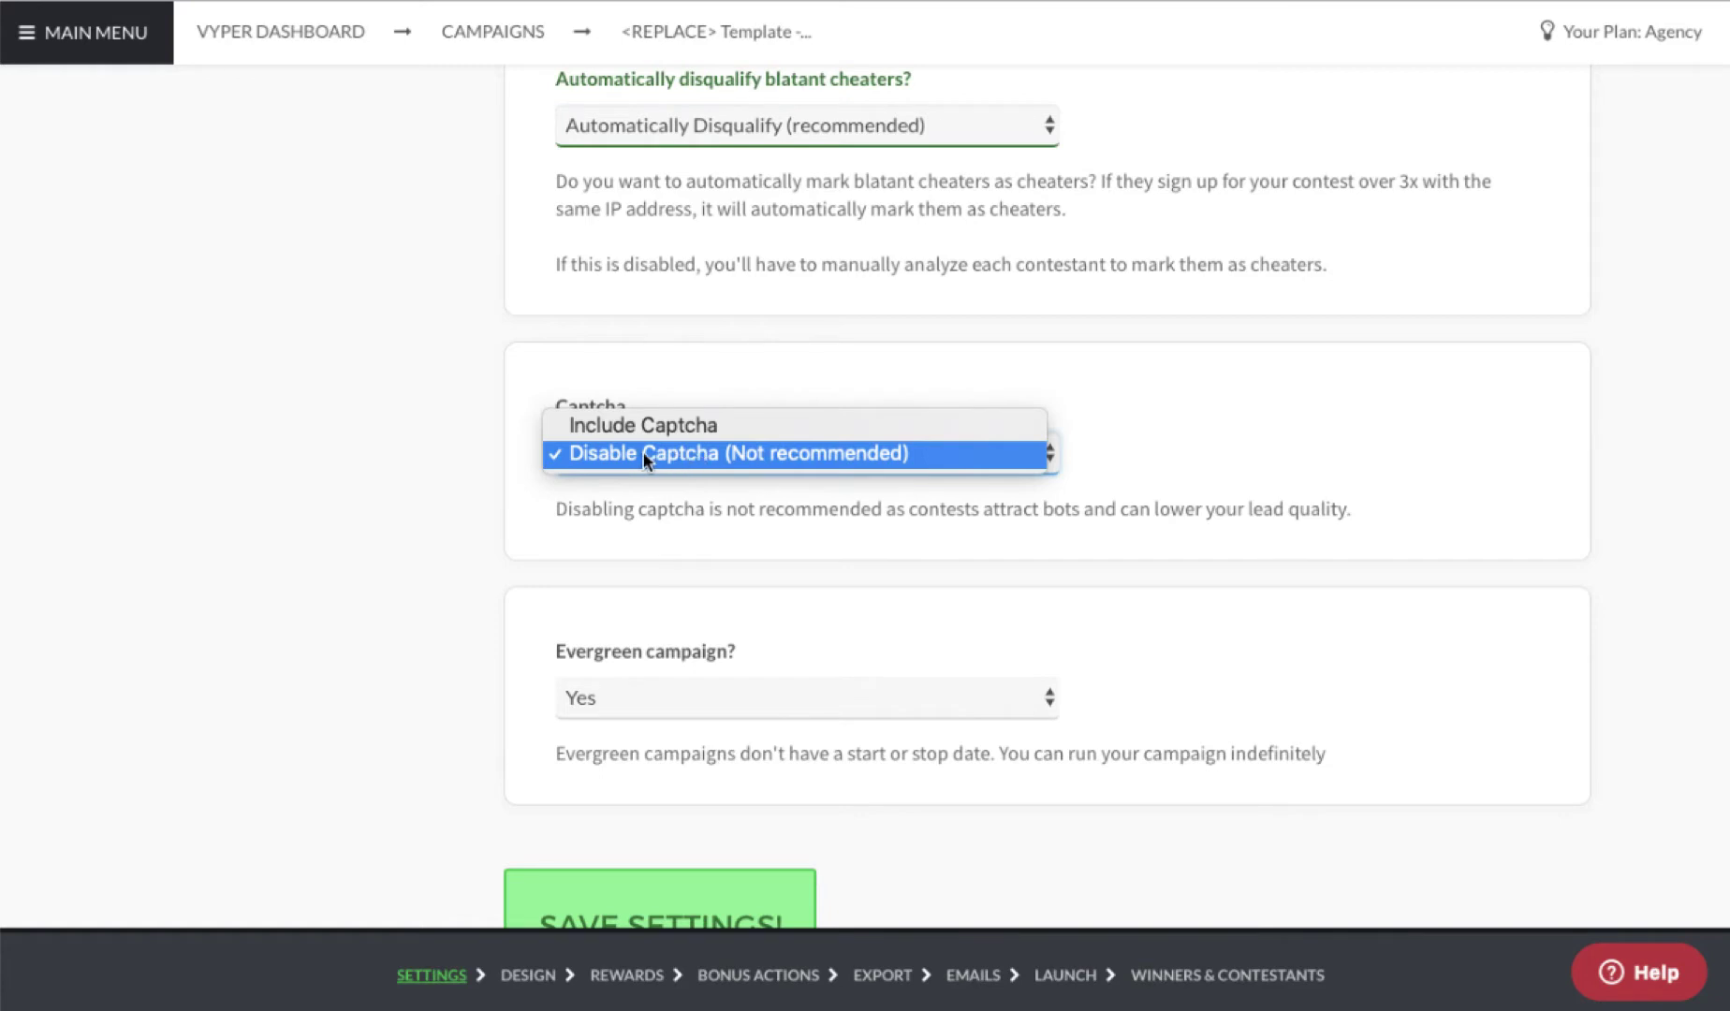
pyautogui.click(318, 471)
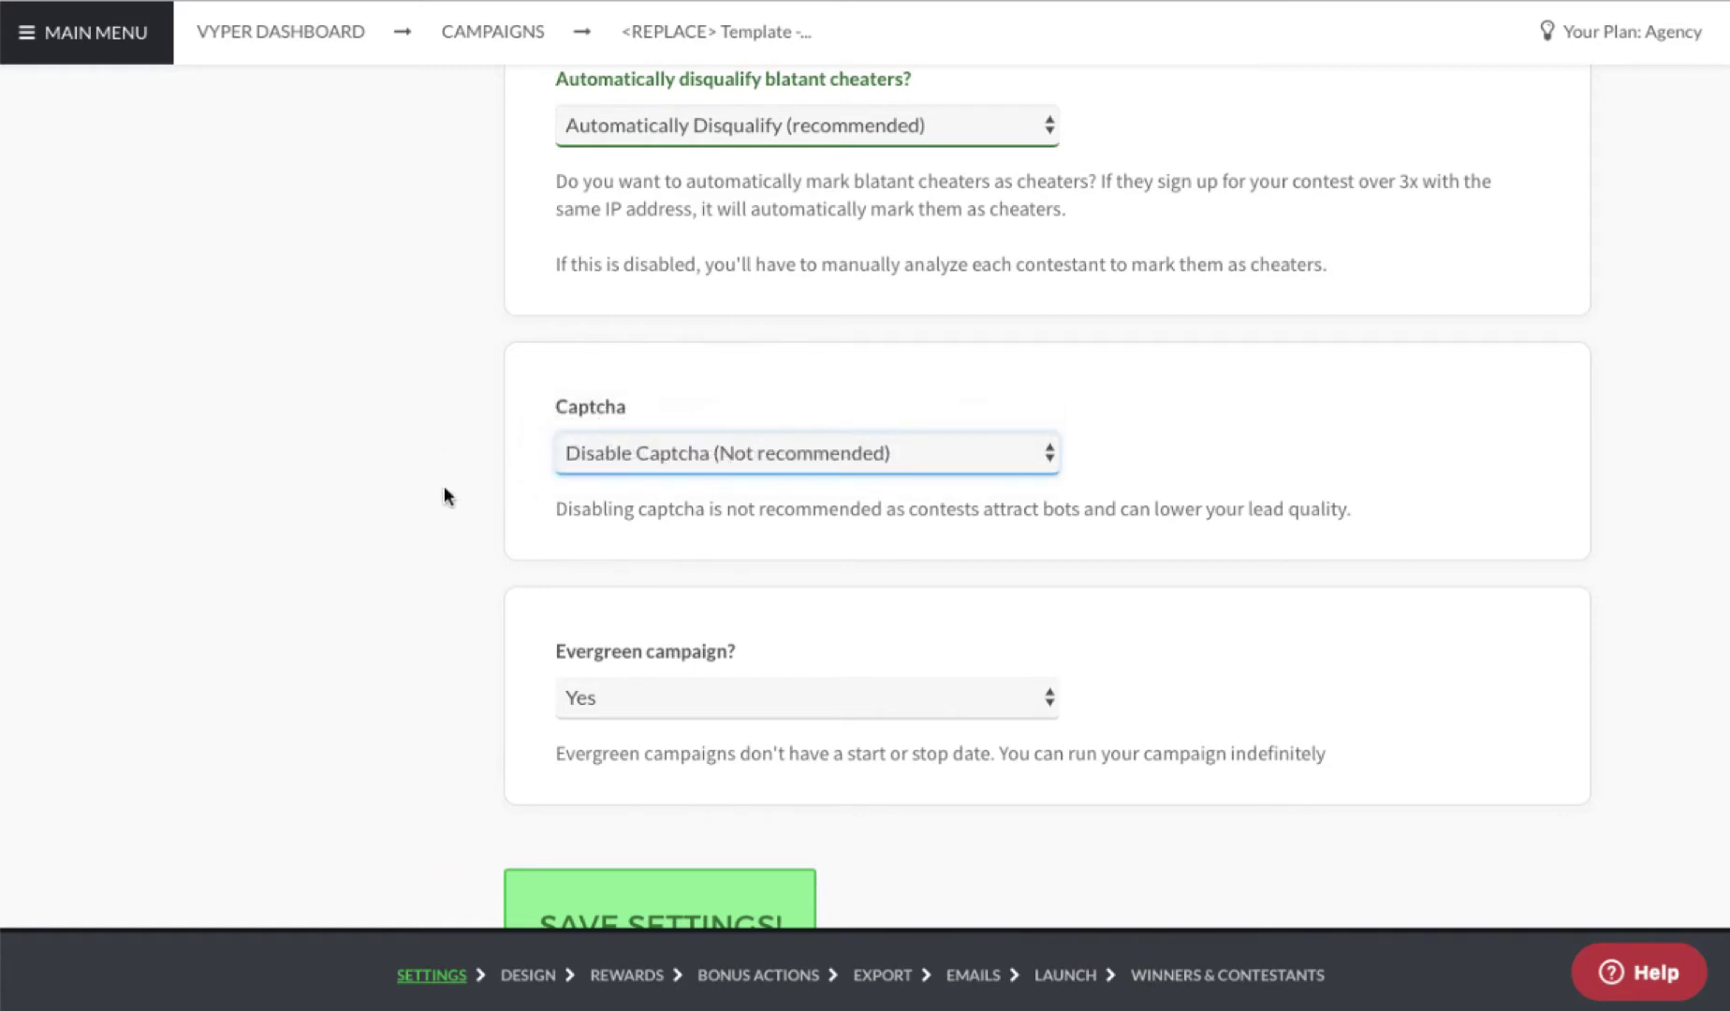
# Set the evergreen campaign option to No so the contest uses start and end dates.
pyautogui.scroll(-2, 444, 506)
pyautogui.scroll(-2, 445, 531)
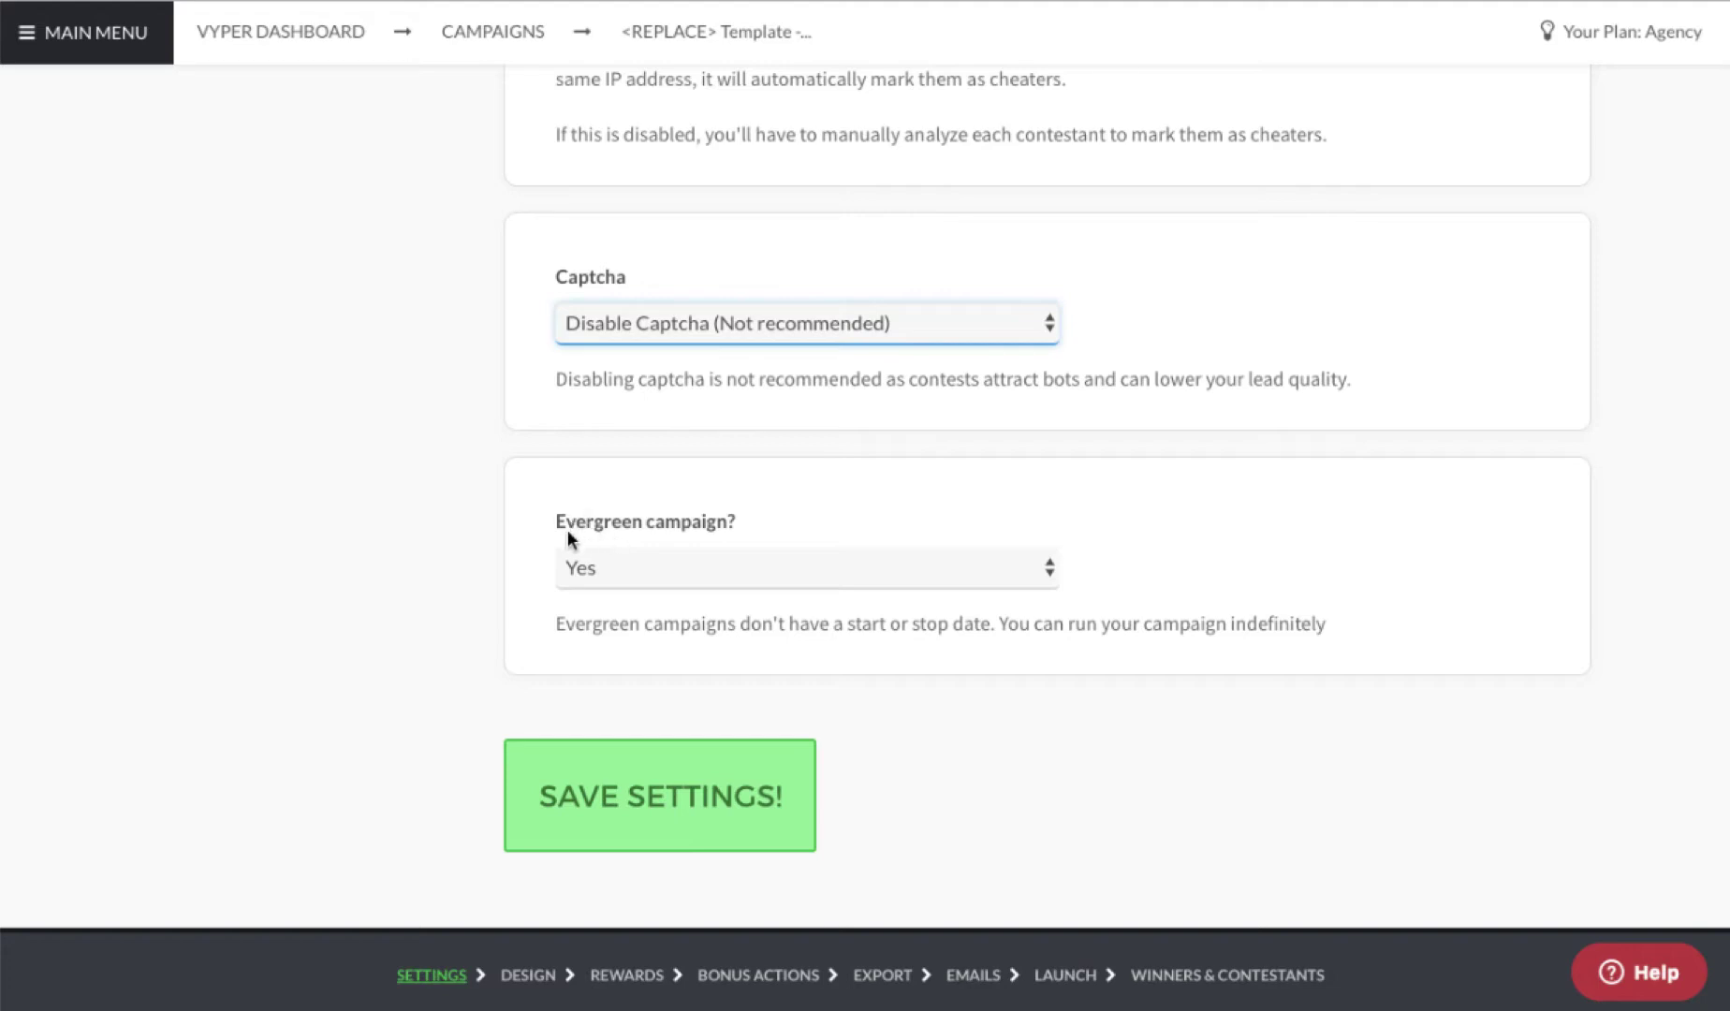
pyautogui.click(641, 570)
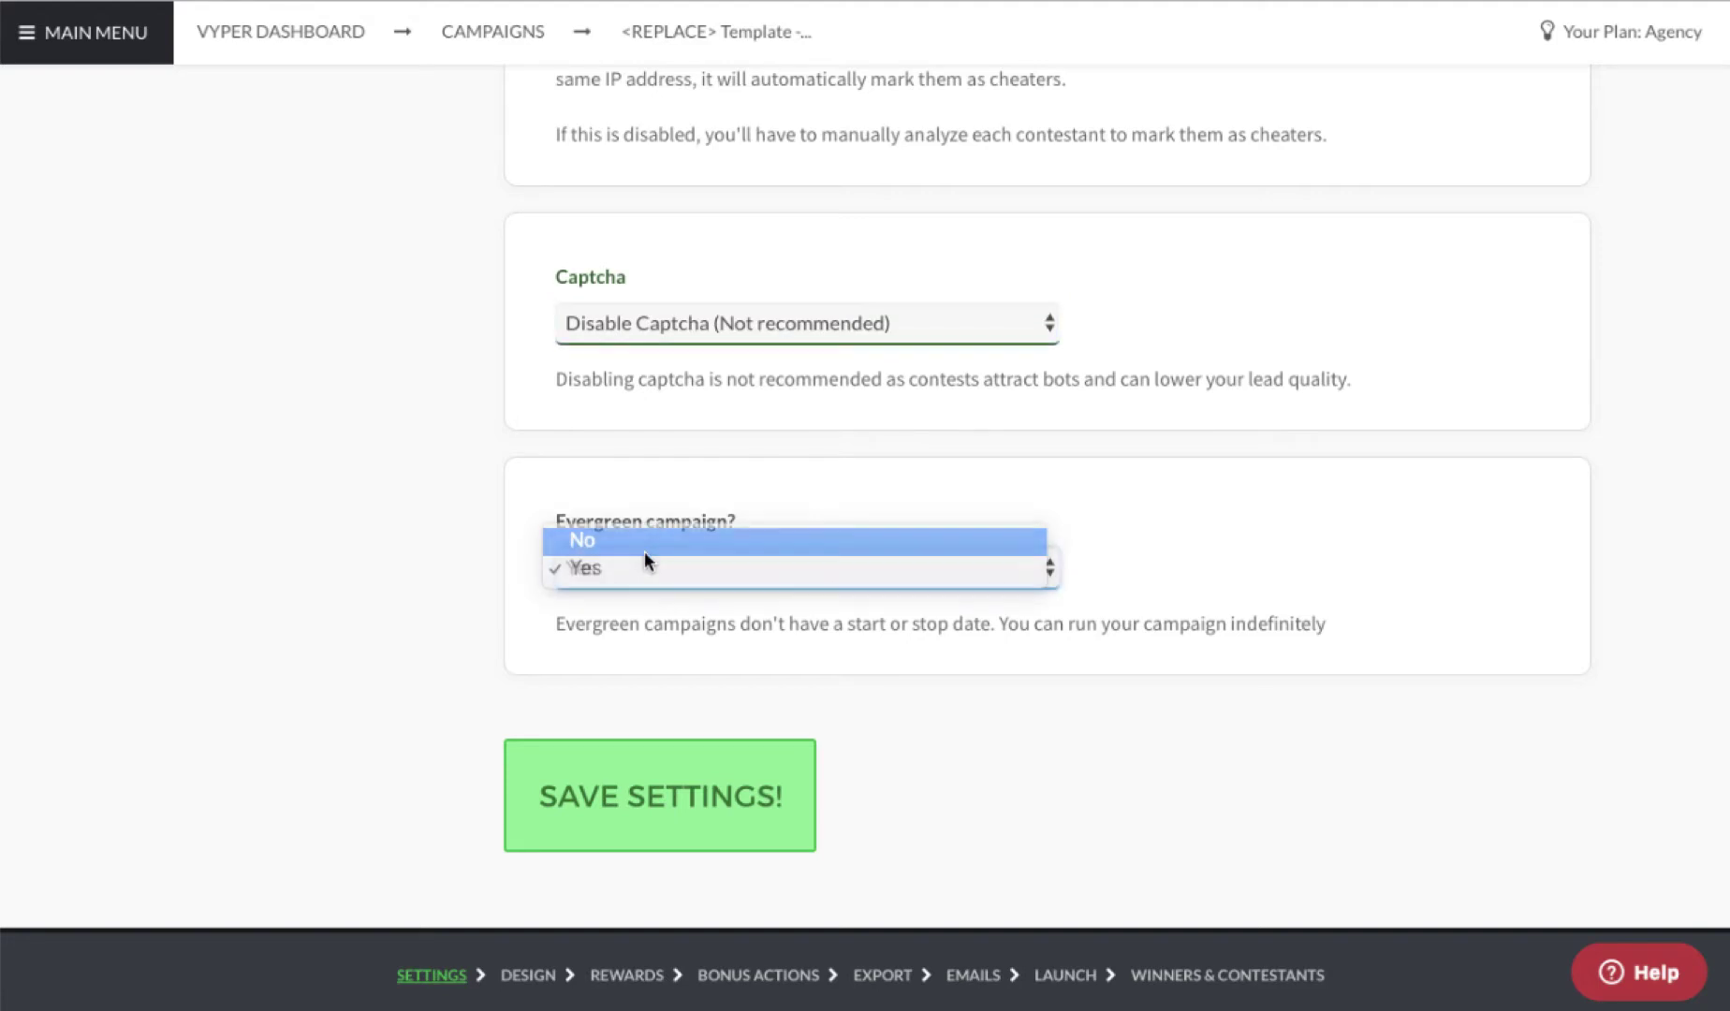
pyautogui.click(646, 541)
pyautogui.scroll(-2, 684, 567)
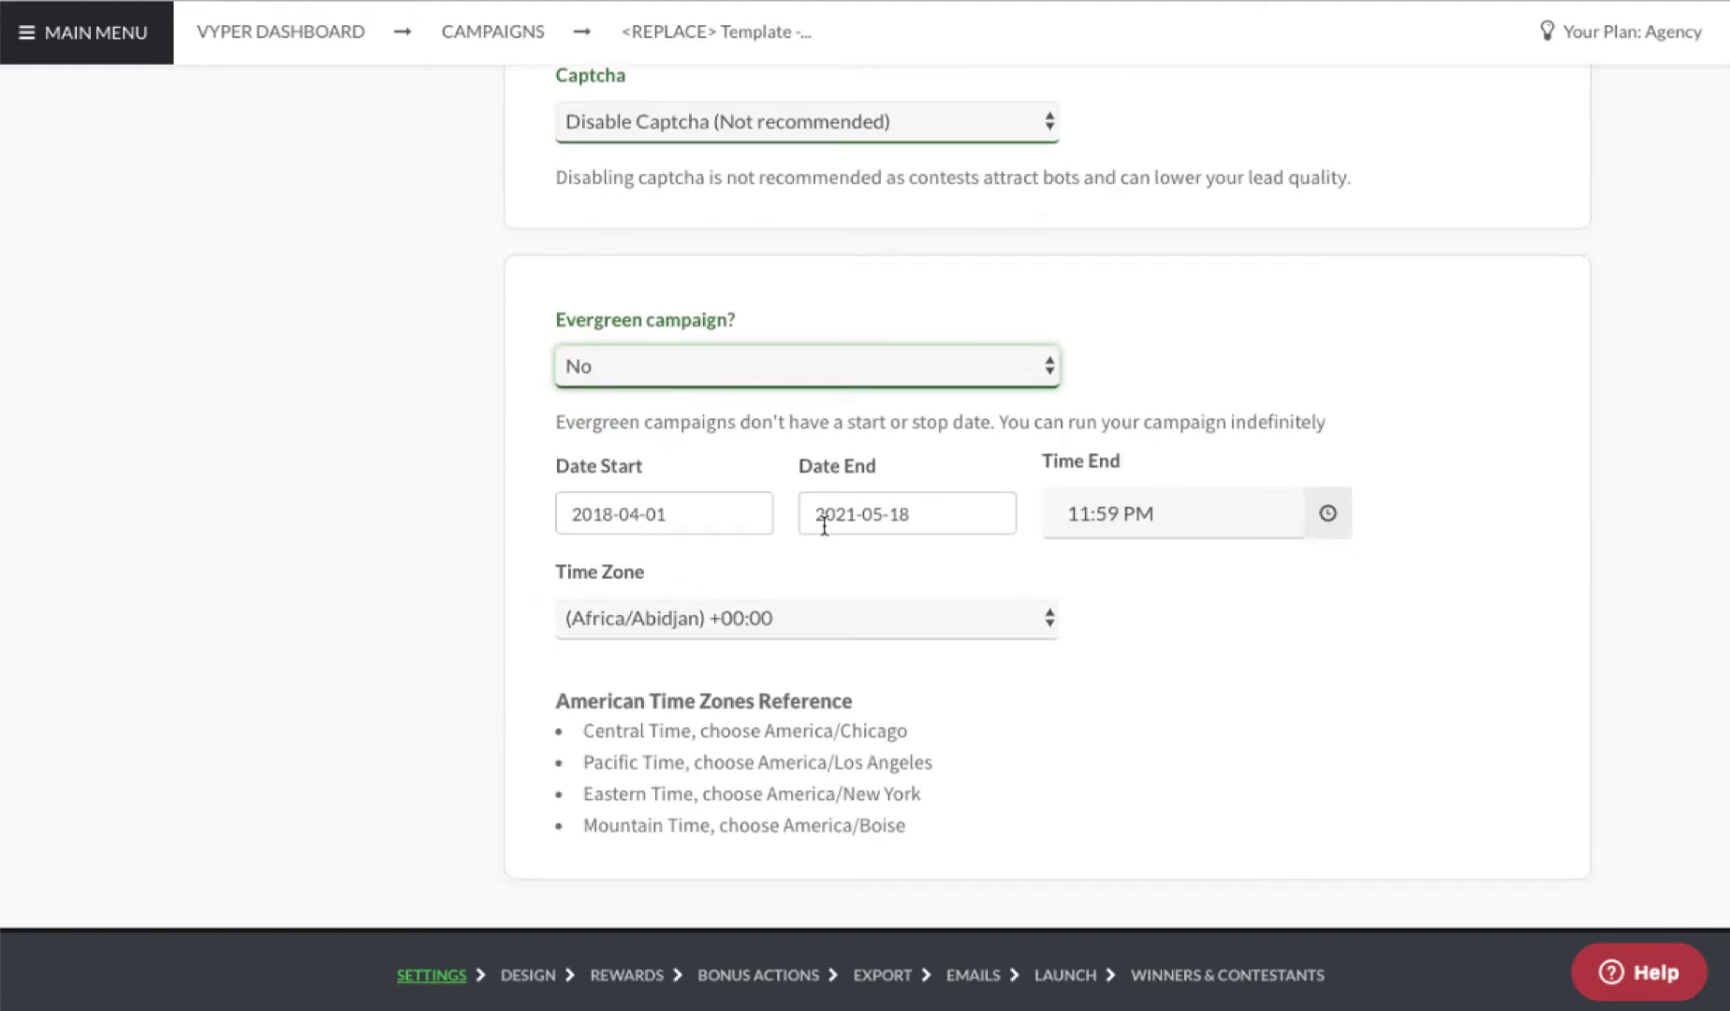
pyautogui.click(618, 372)
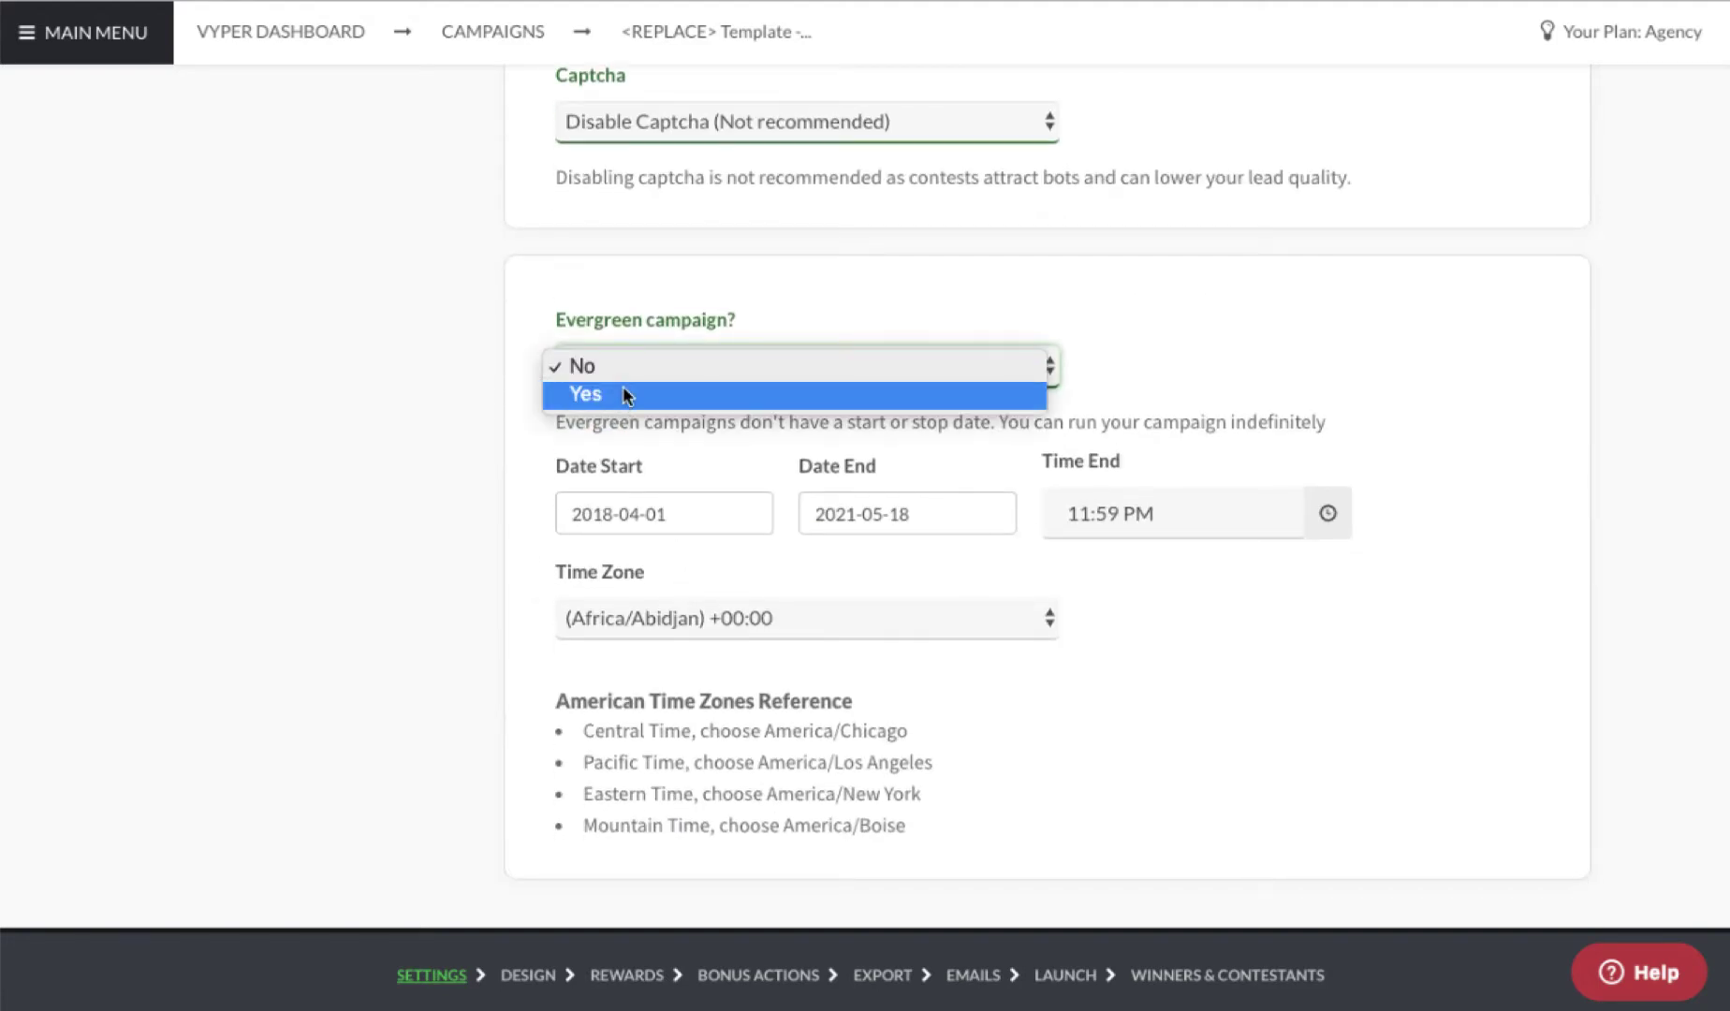
pyautogui.click(276, 526)
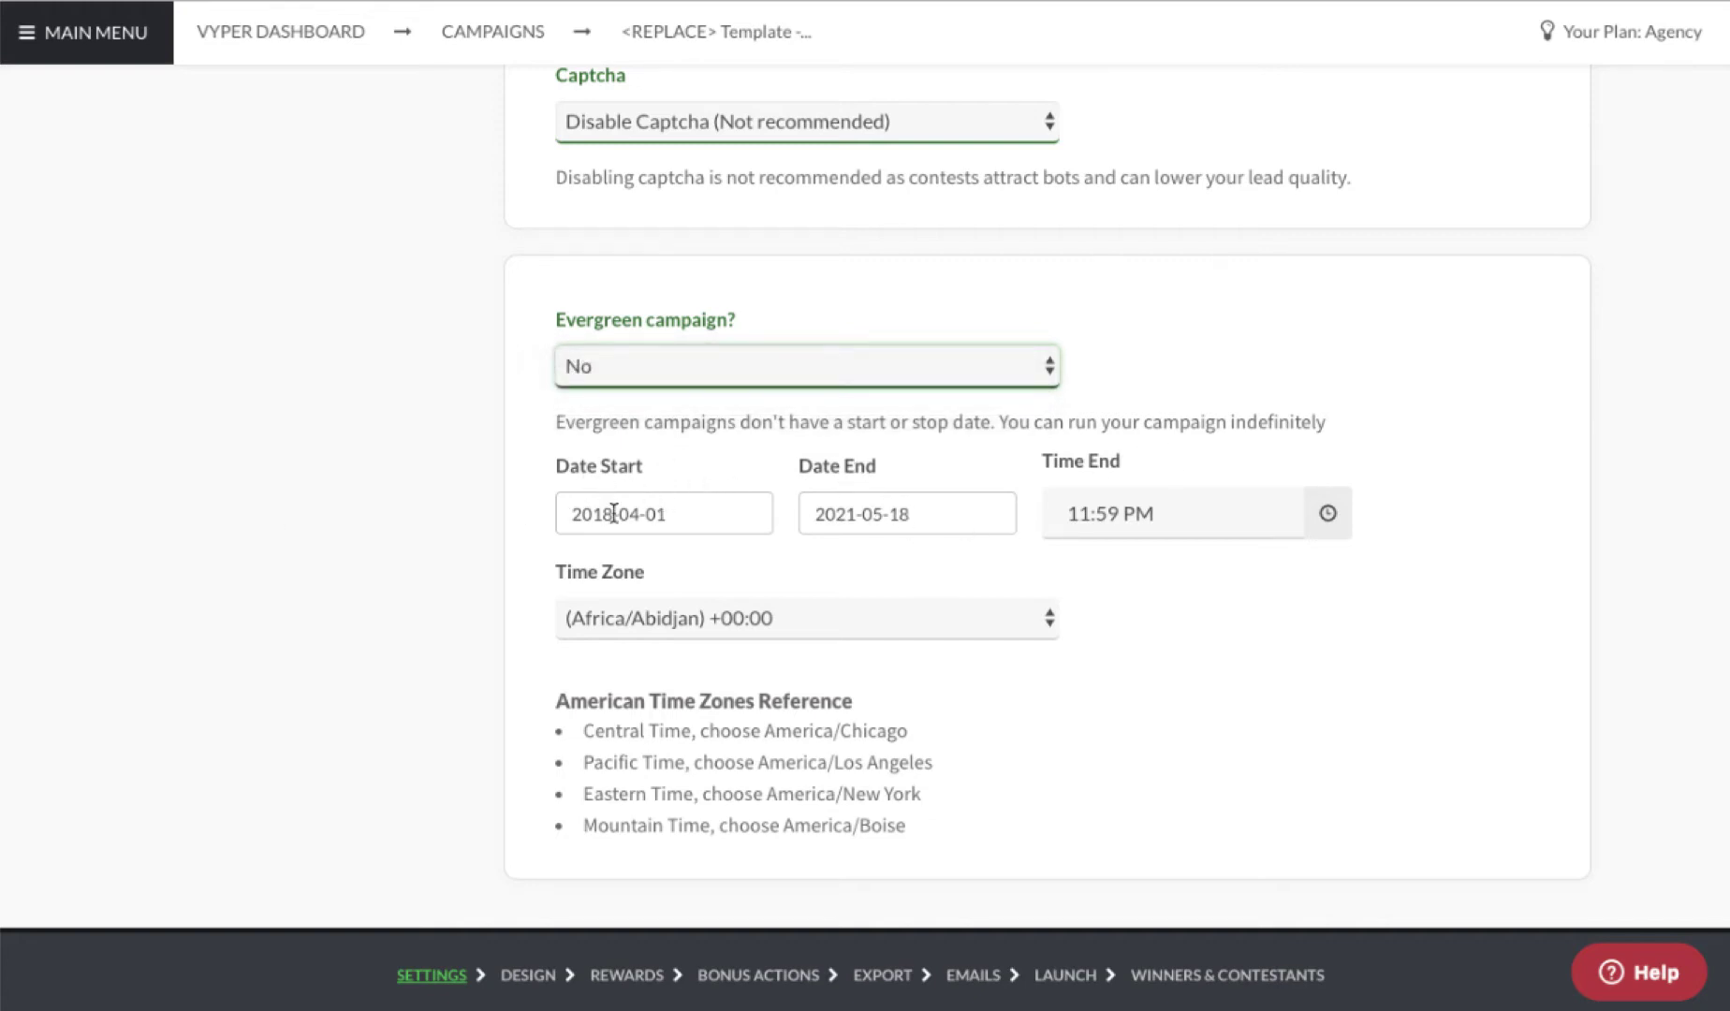
# Set the evergreen campaign option to Yes so the contest runs indefinitely, and save the settings.
pyautogui.click(672, 370)
pyautogui.click(664, 390)
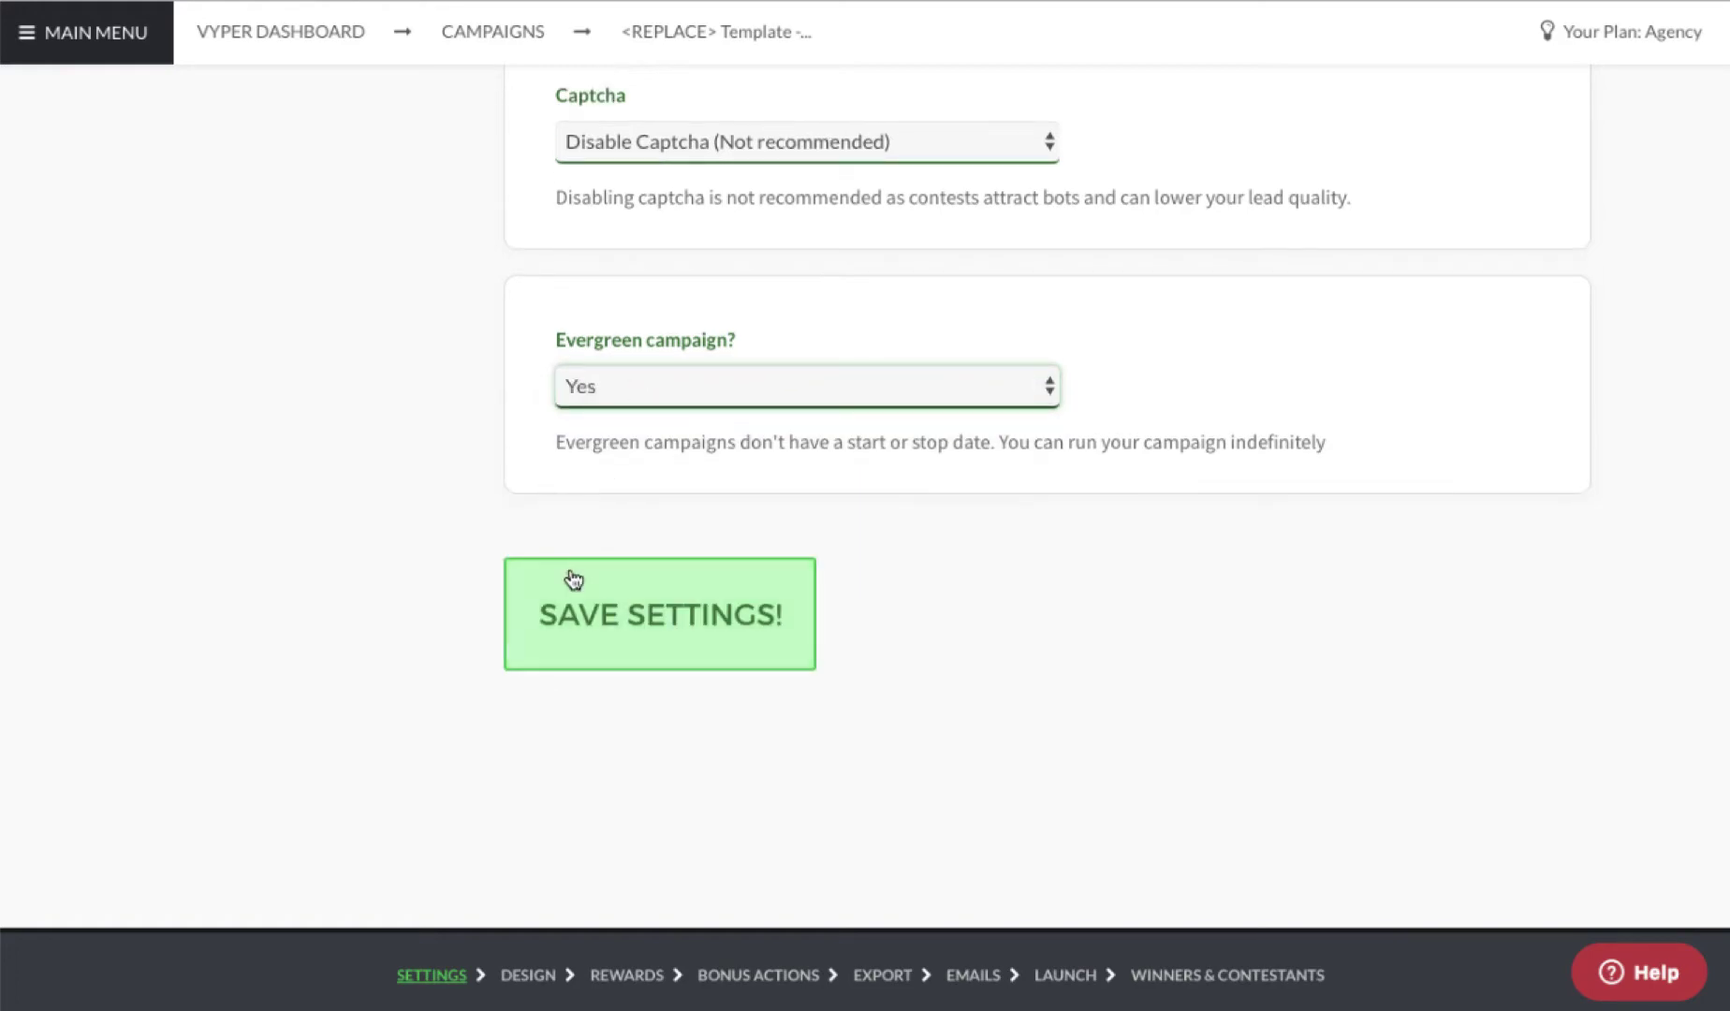
pyautogui.click(574, 581)
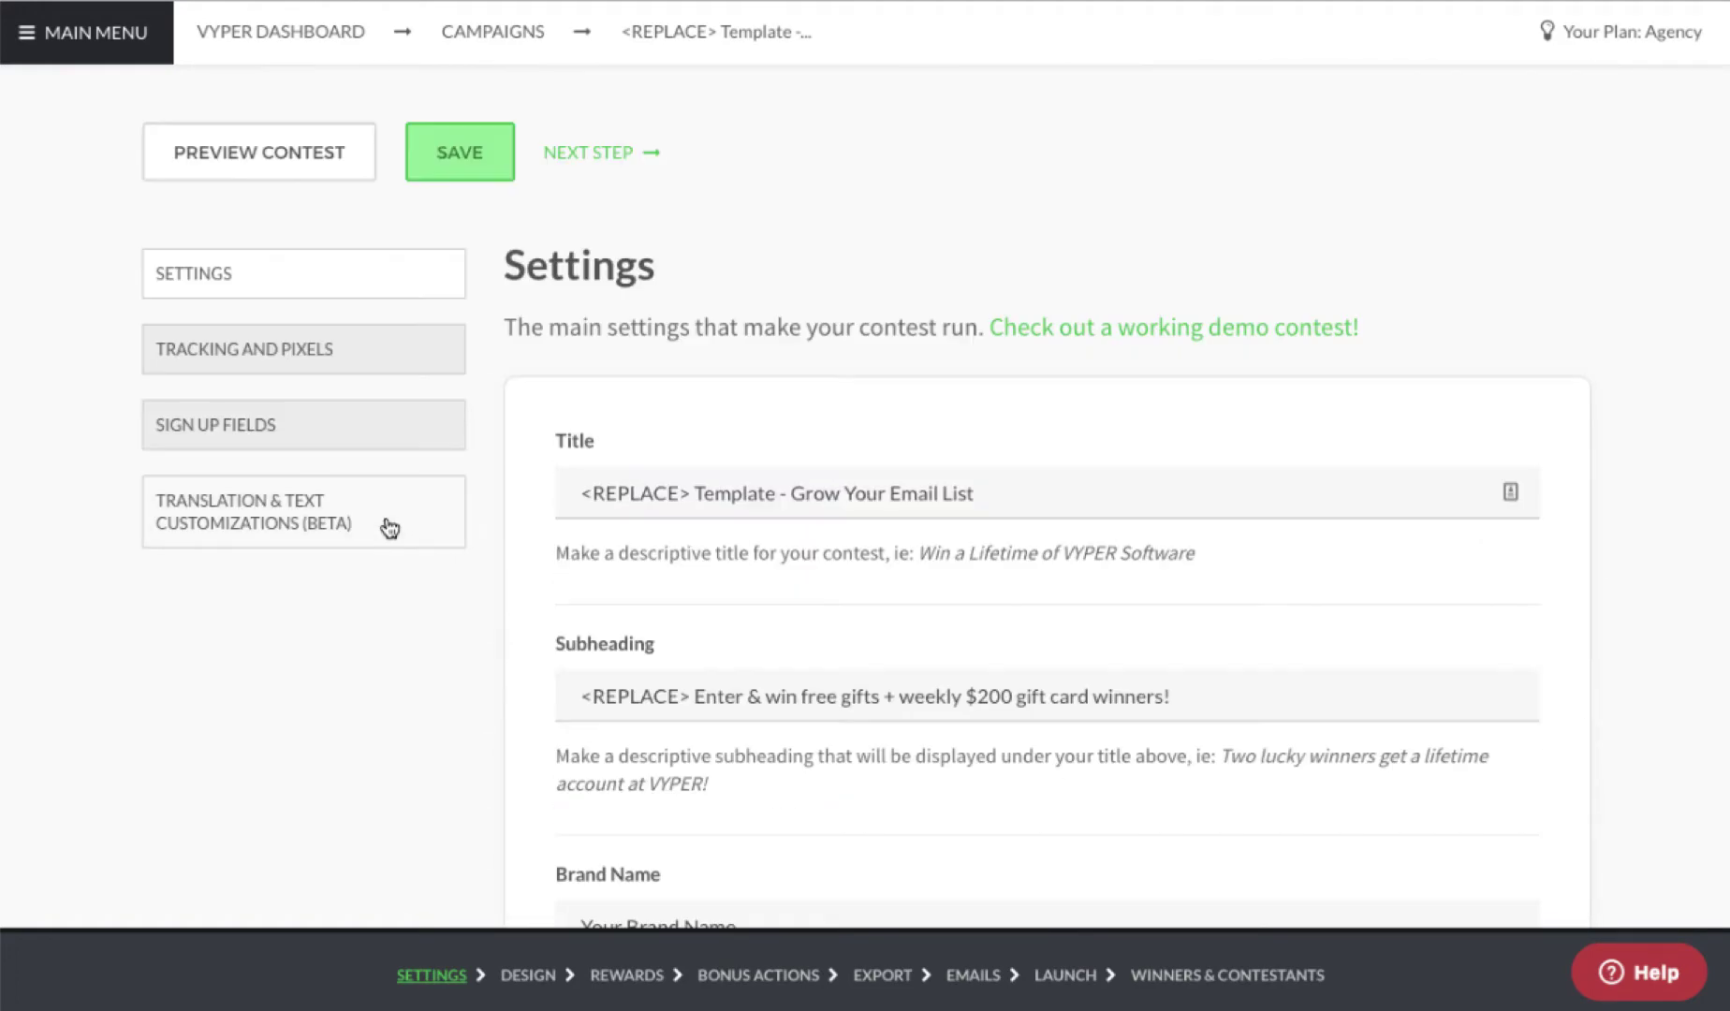
# Examine the Tracking and Pixels settings: the Facebook pixel ID, the tracking tags for all pages and the thank-you page tag.
pyautogui.click(245, 346)
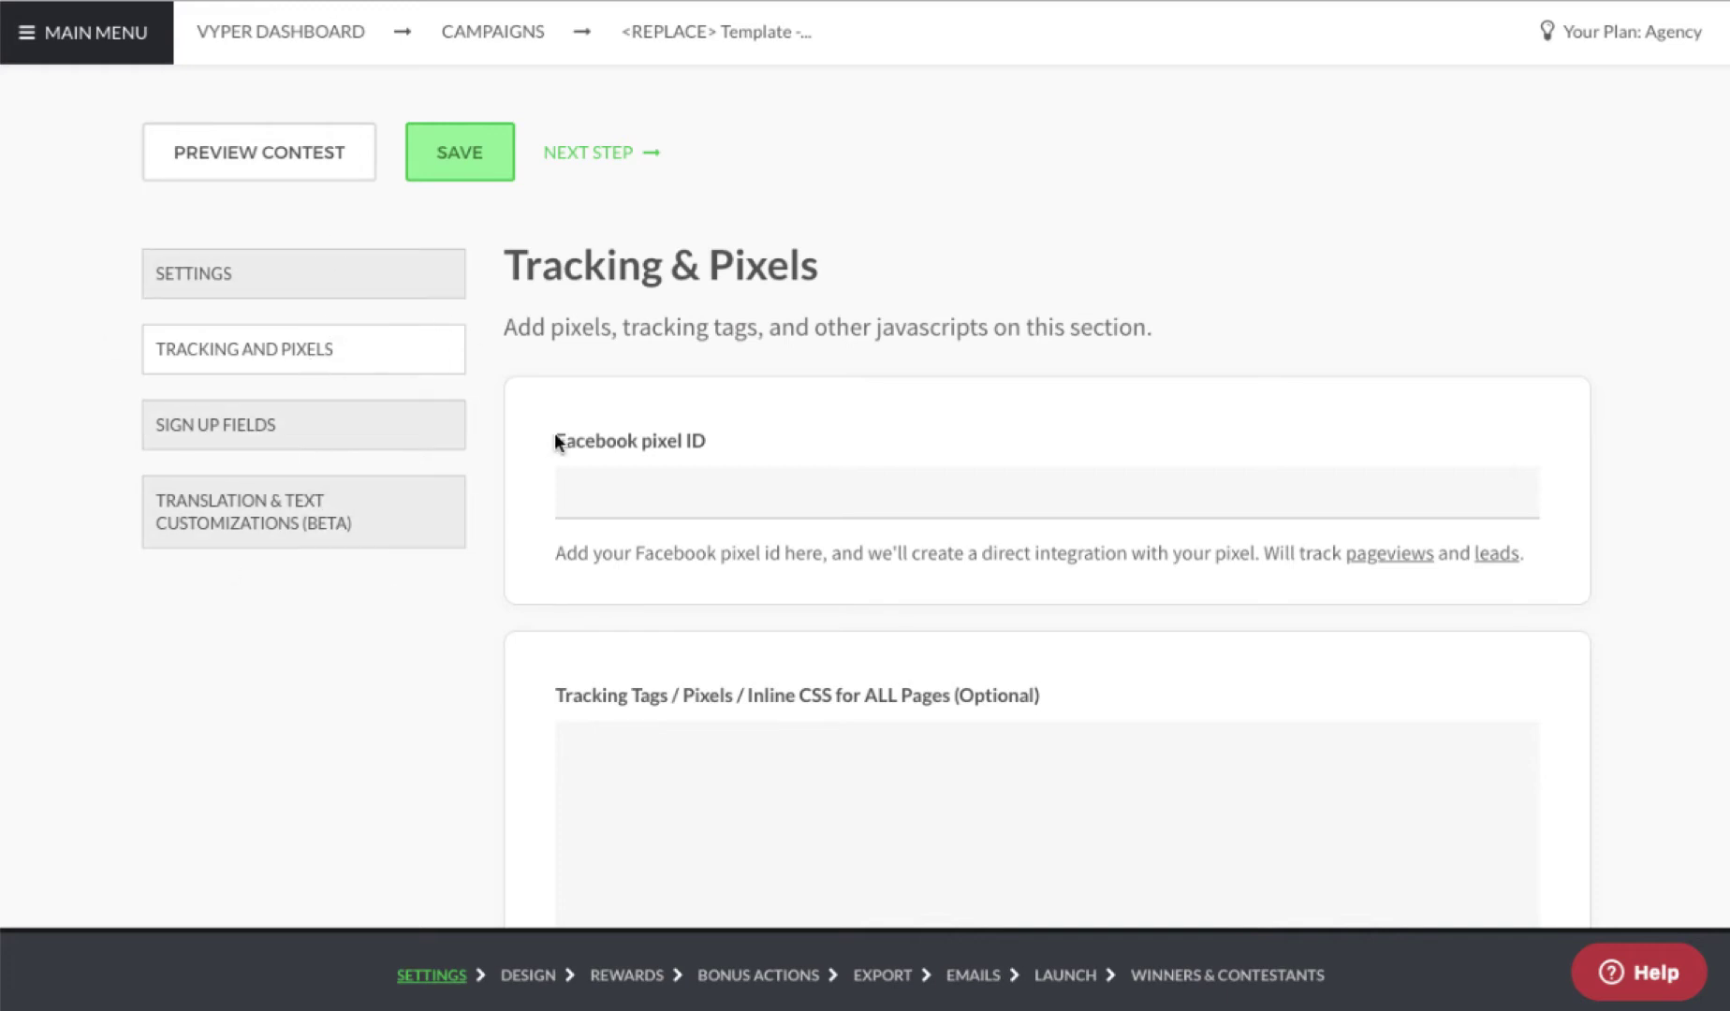
pyautogui.scroll(-1, 749, 447)
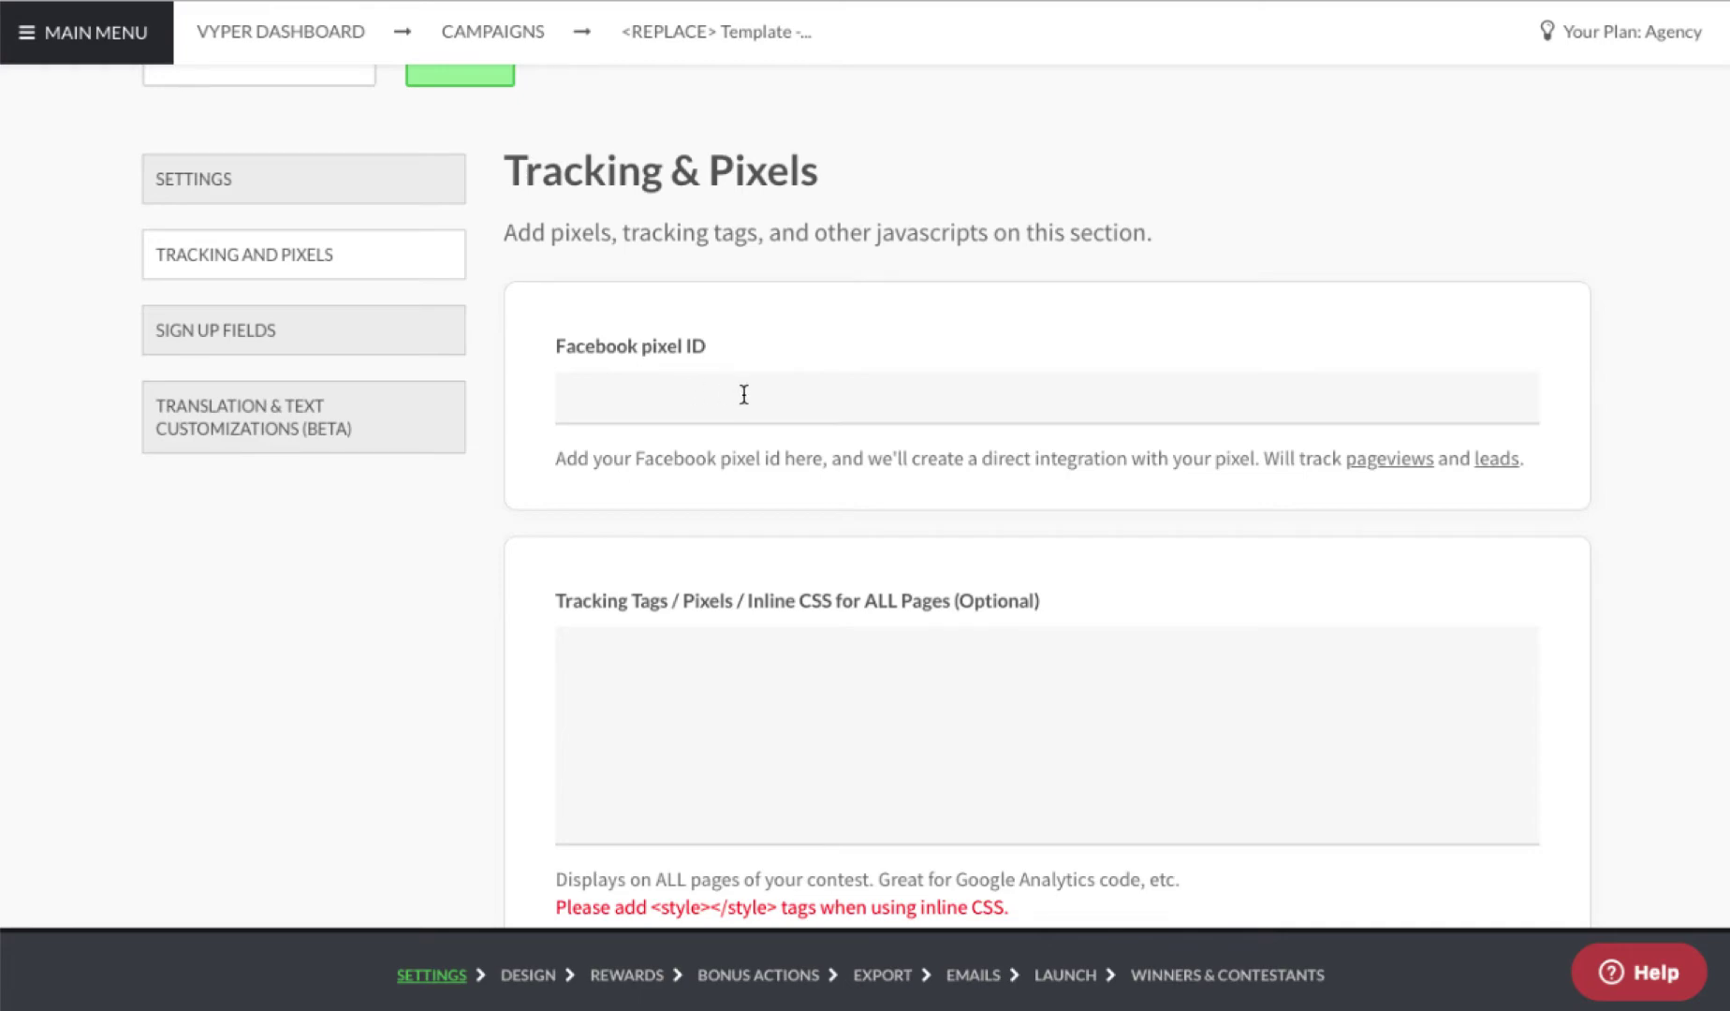
pyautogui.scroll(-1, 739, 403)
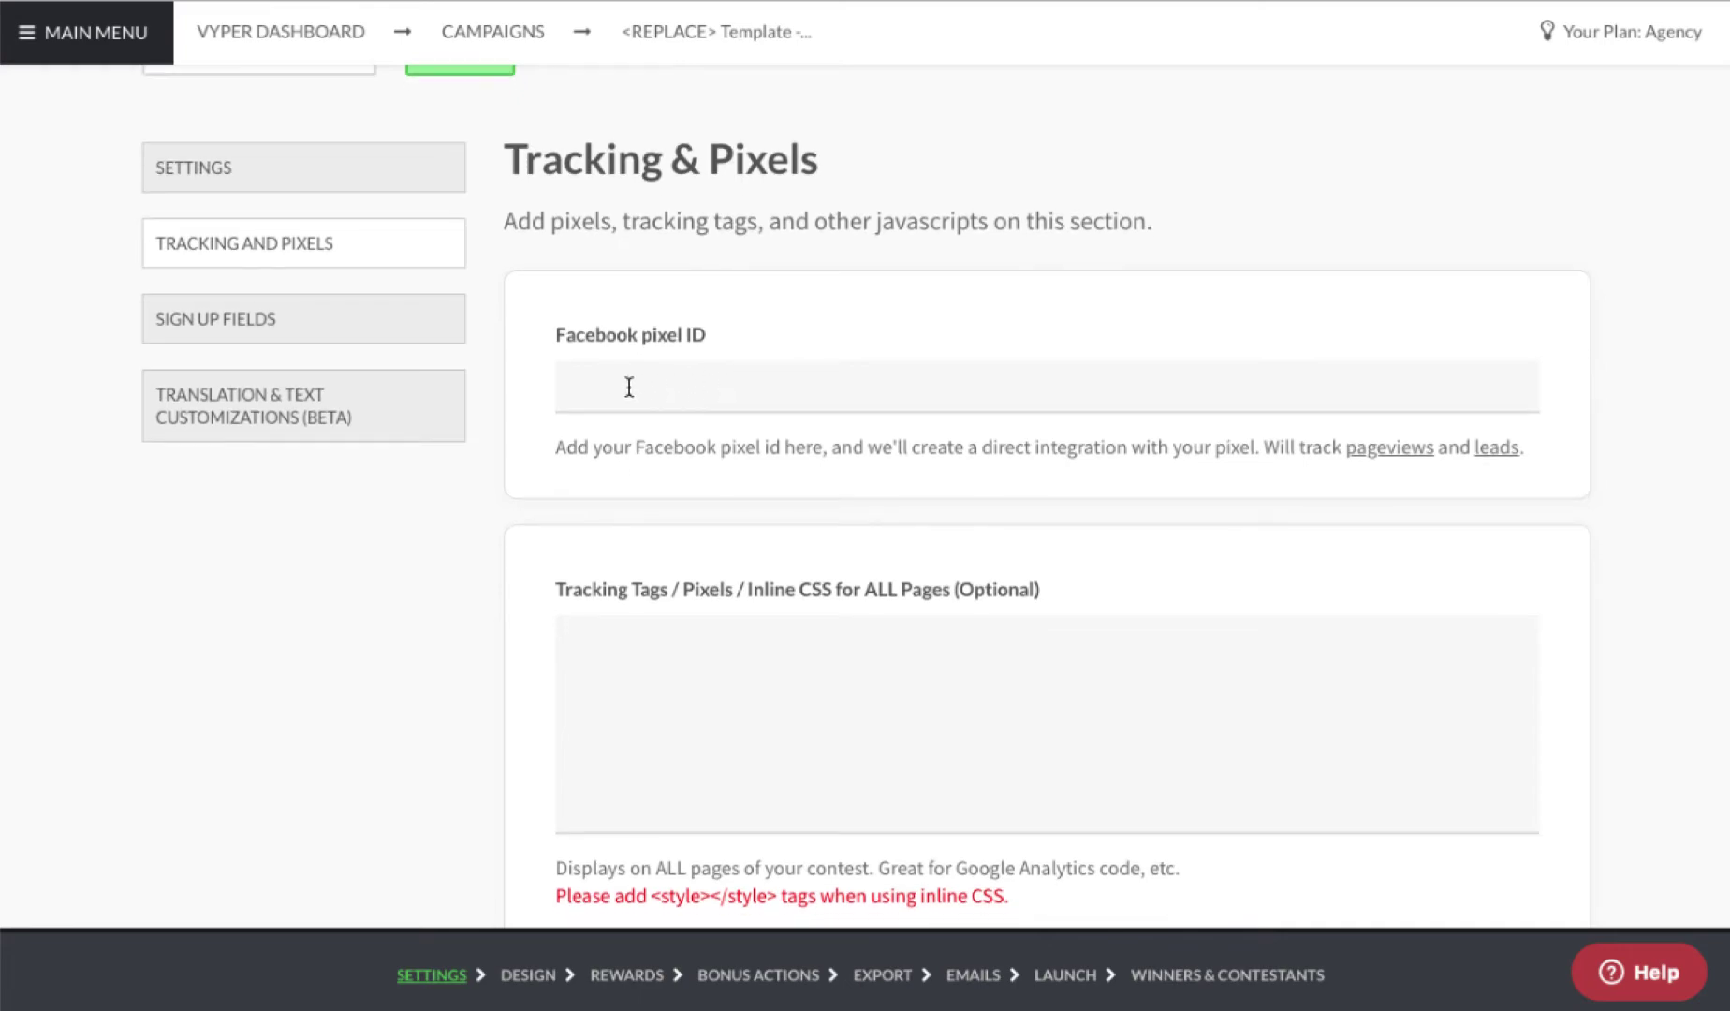
pyautogui.scroll(-1, 800, 384)
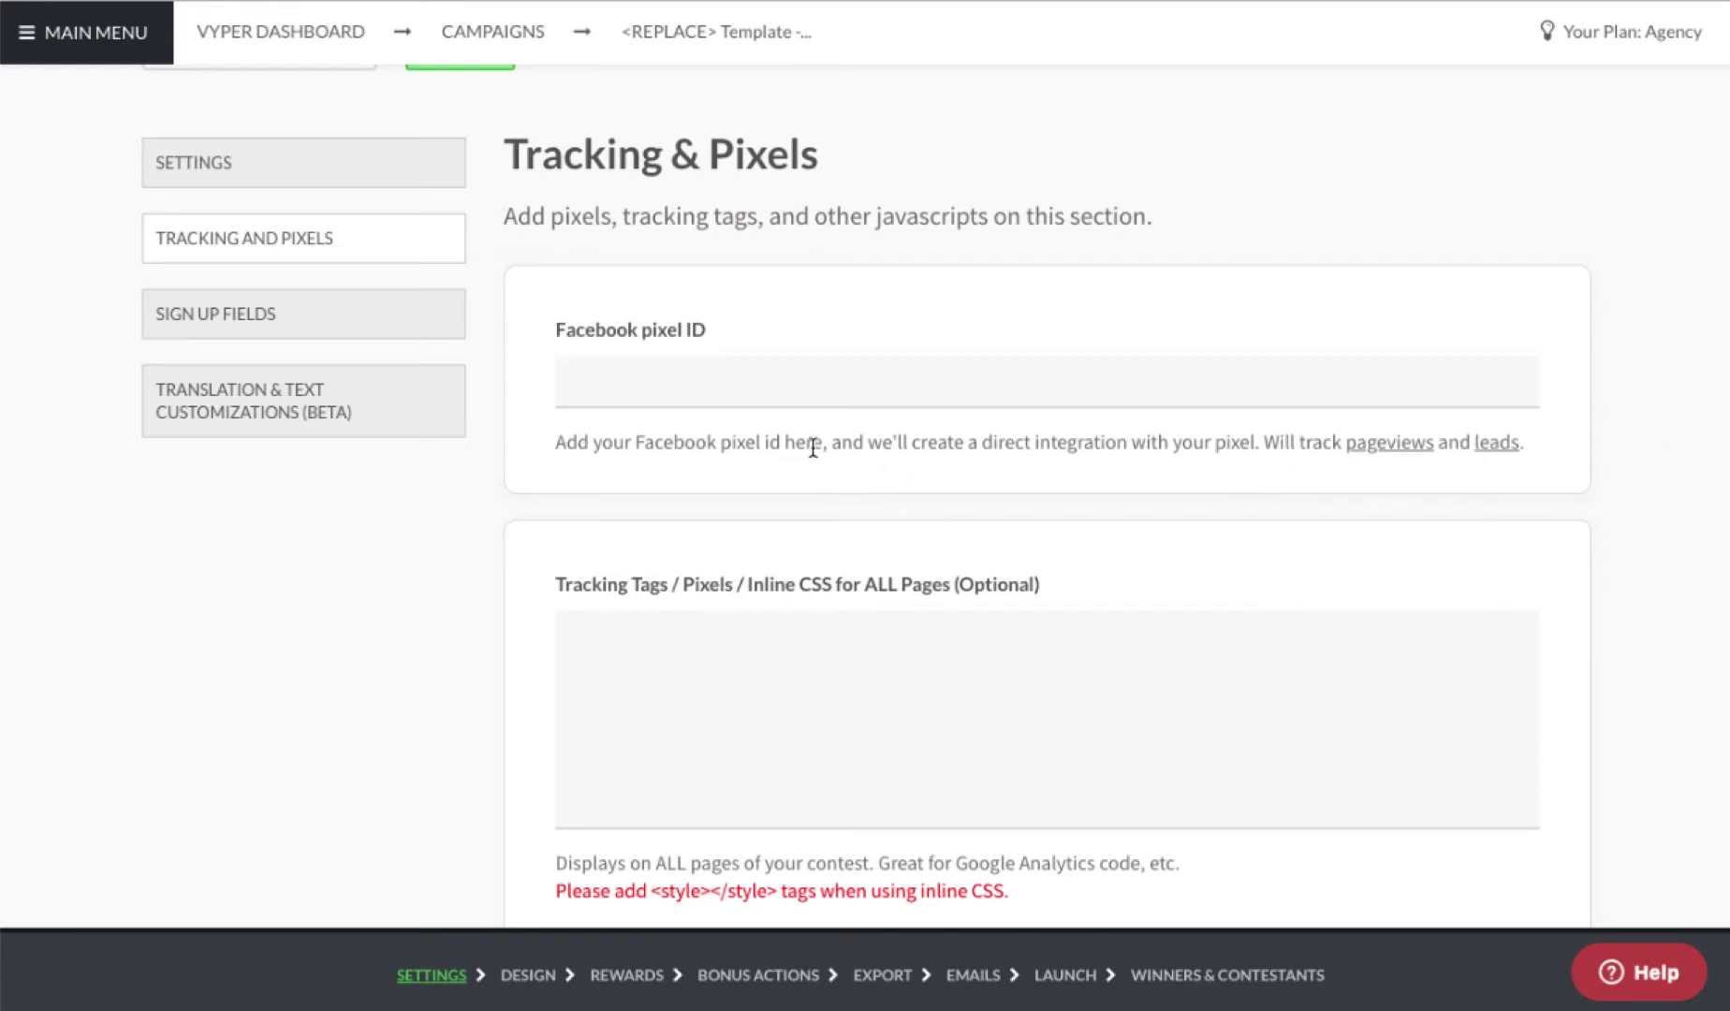
pyautogui.scroll(-1, 686, 436)
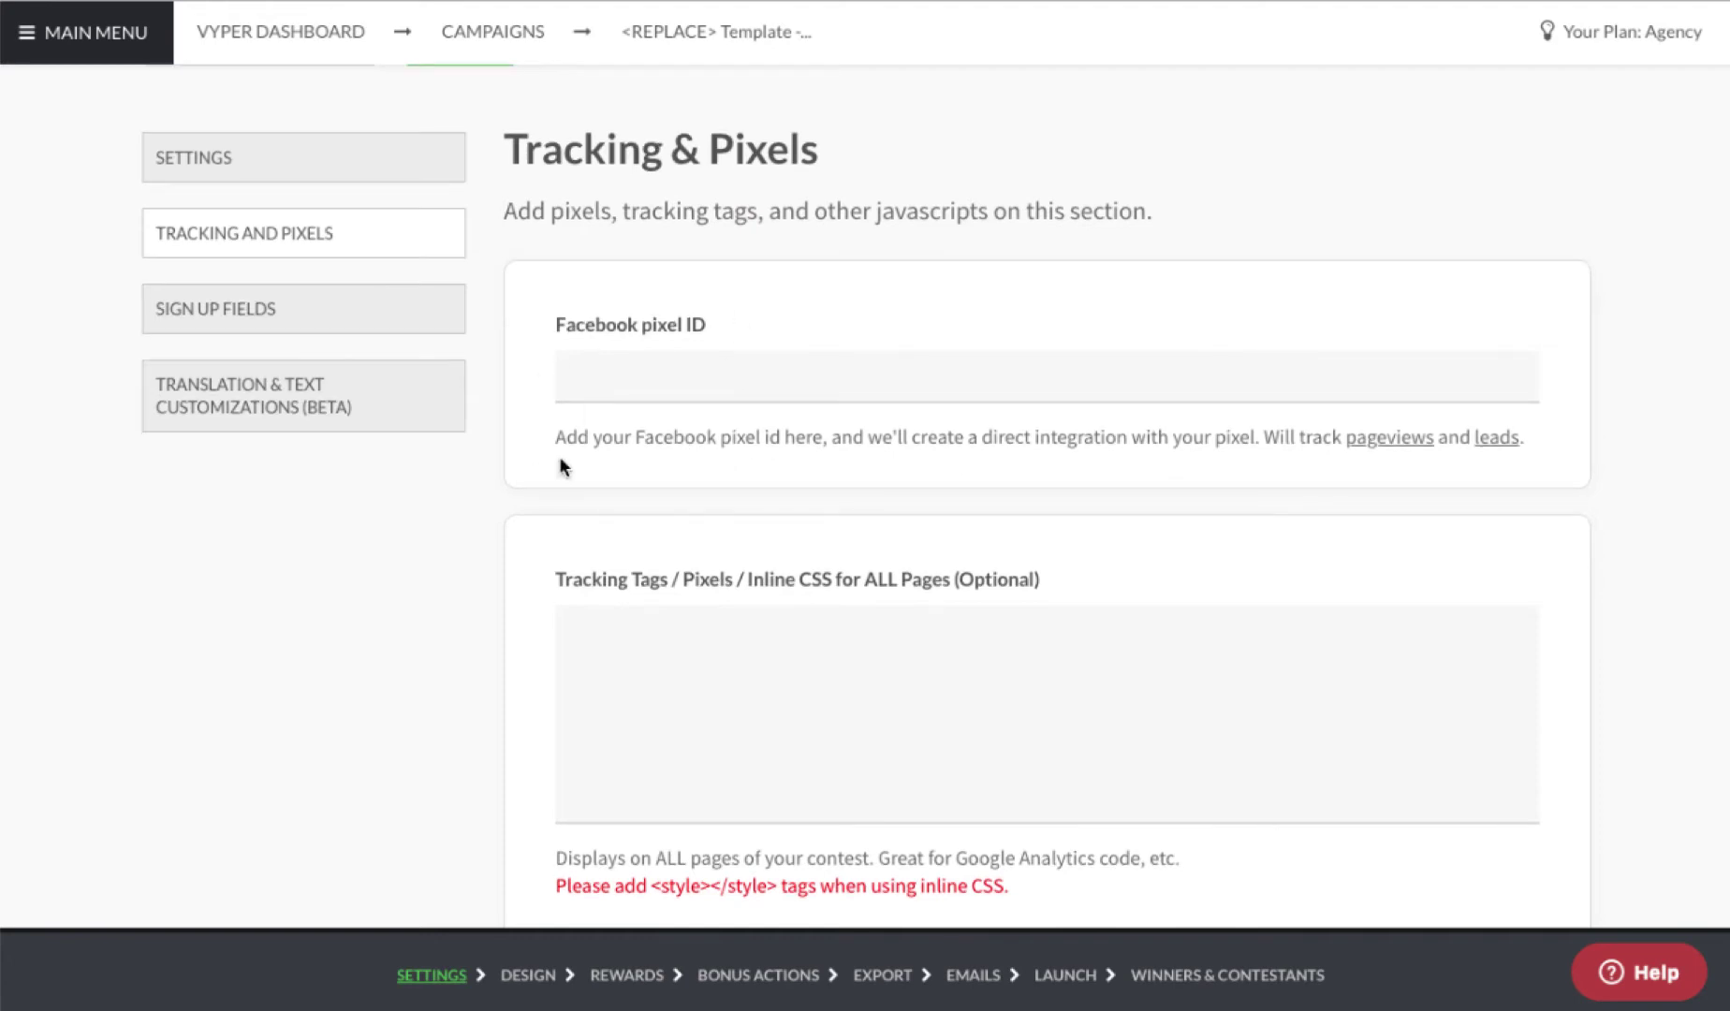
pyautogui.scroll(-3, 609, 445)
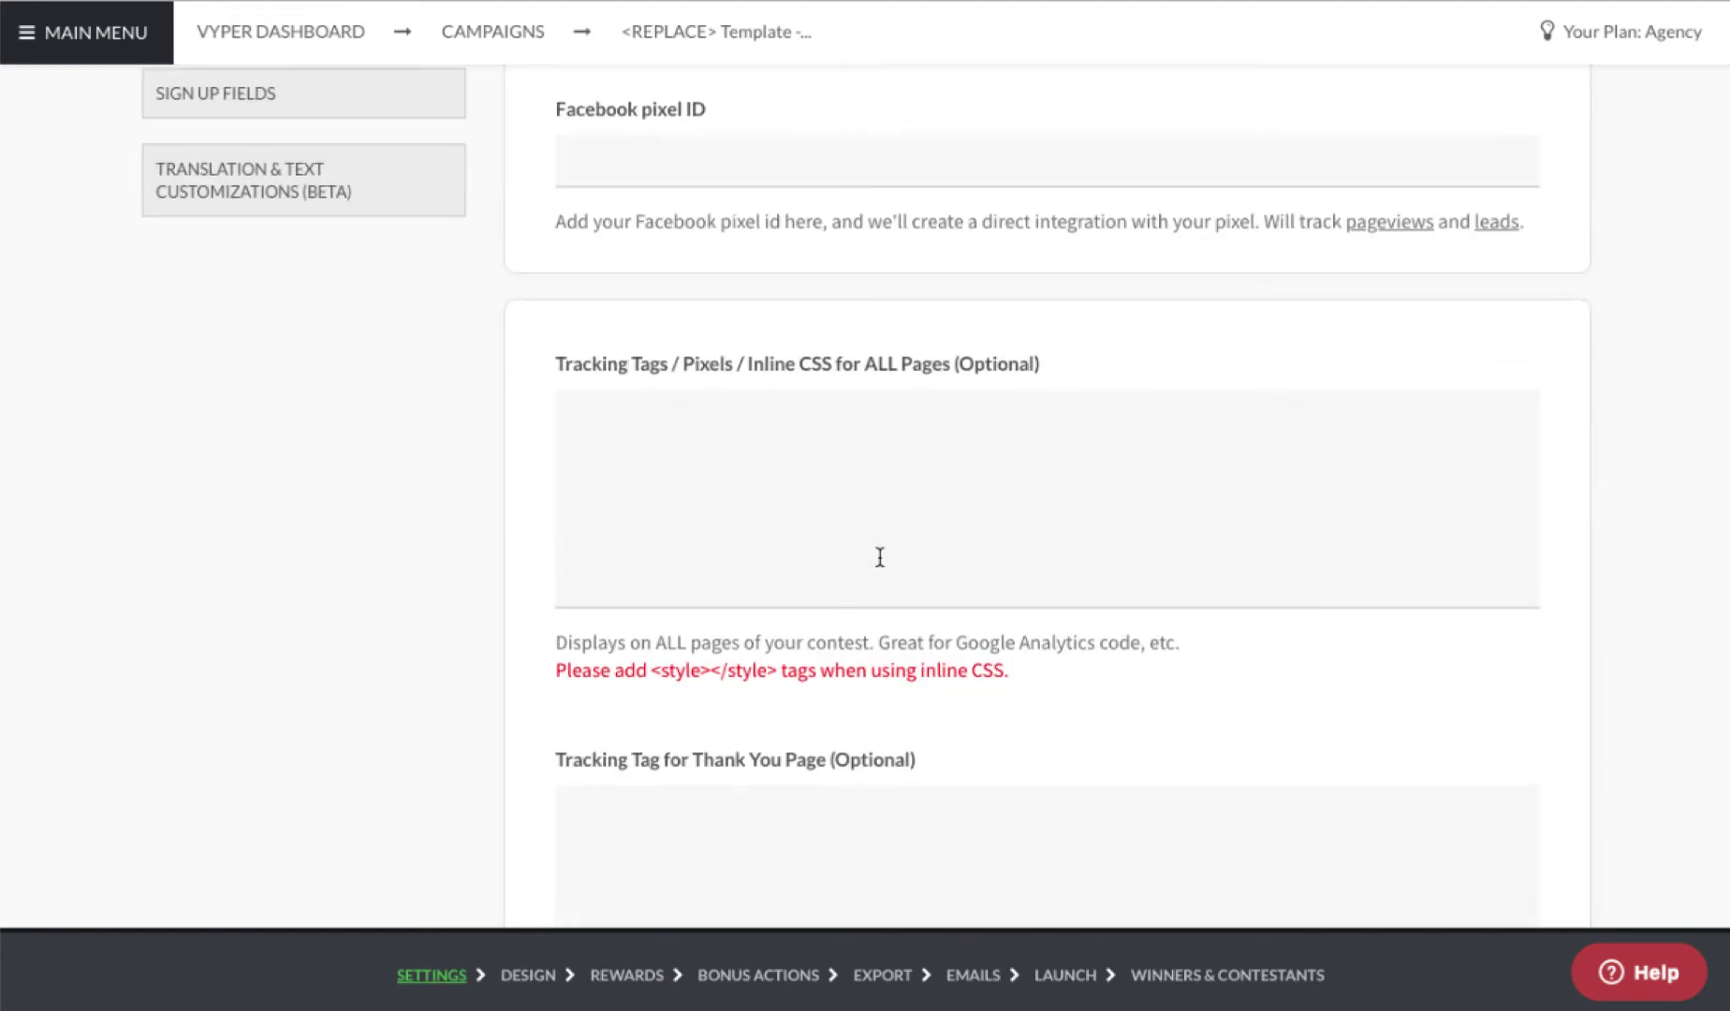
pyautogui.click(716, 426)
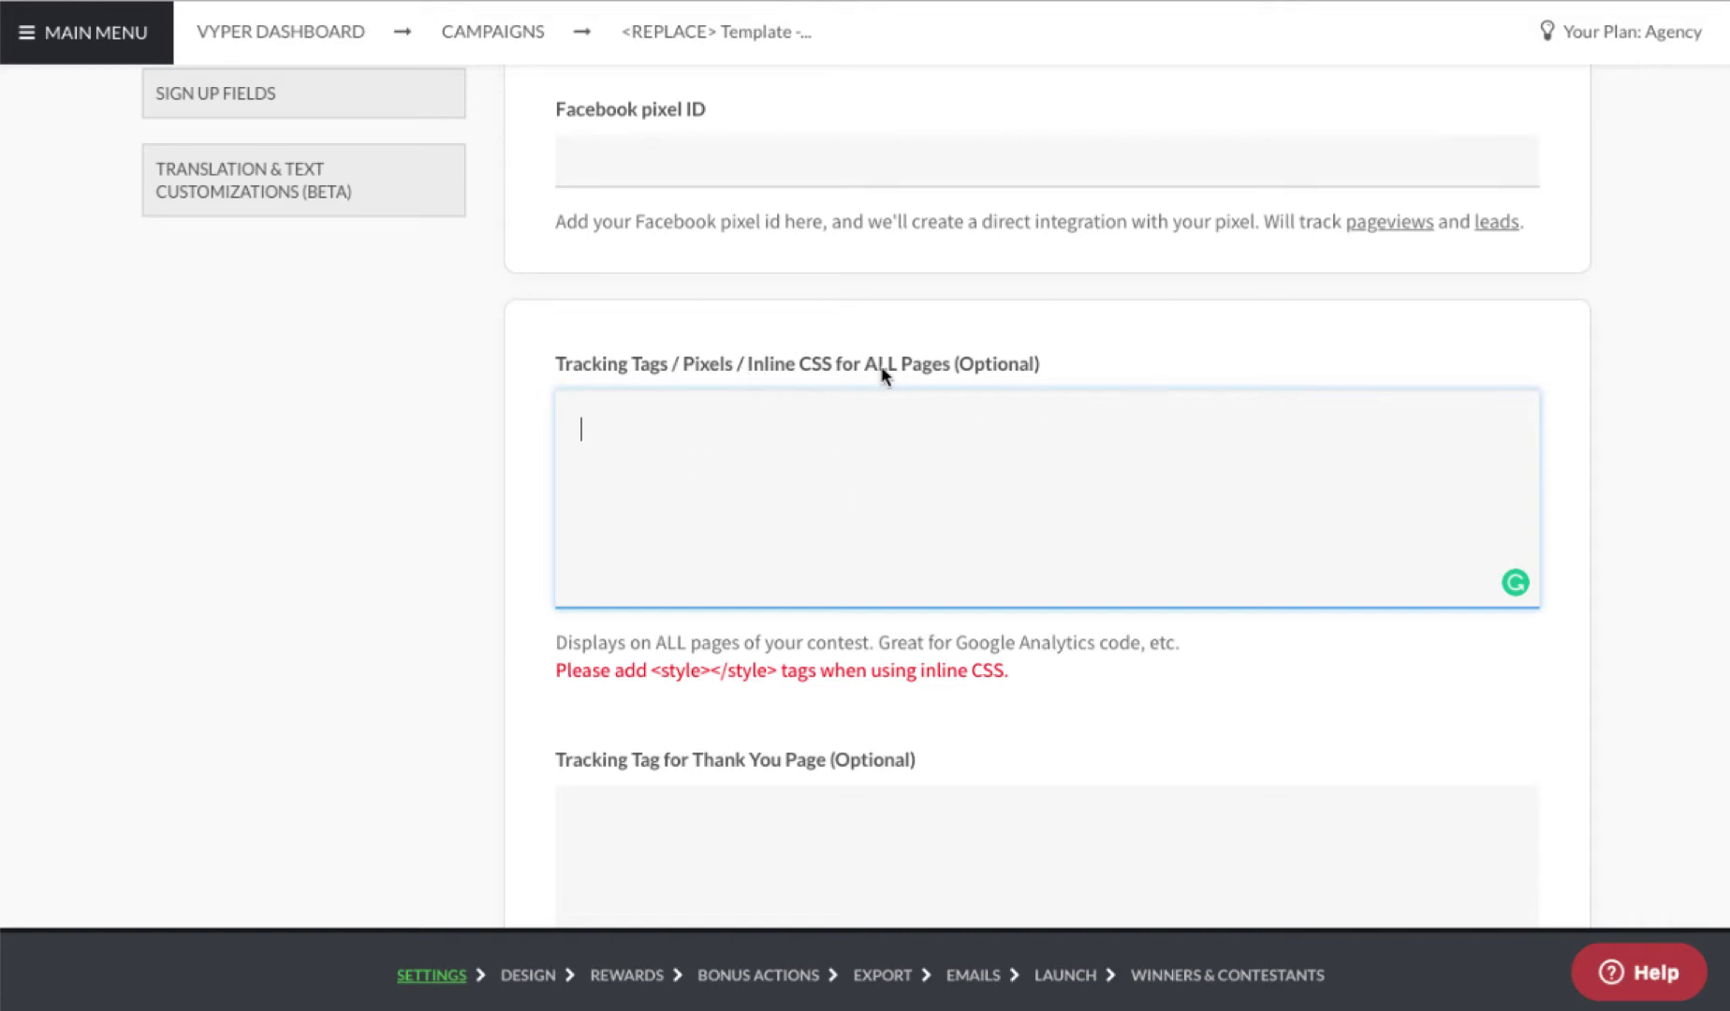
pyautogui.scroll(-3, 702, 558)
pyautogui.scroll(-1, 704, 566)
pyautogui.click(630, 563)
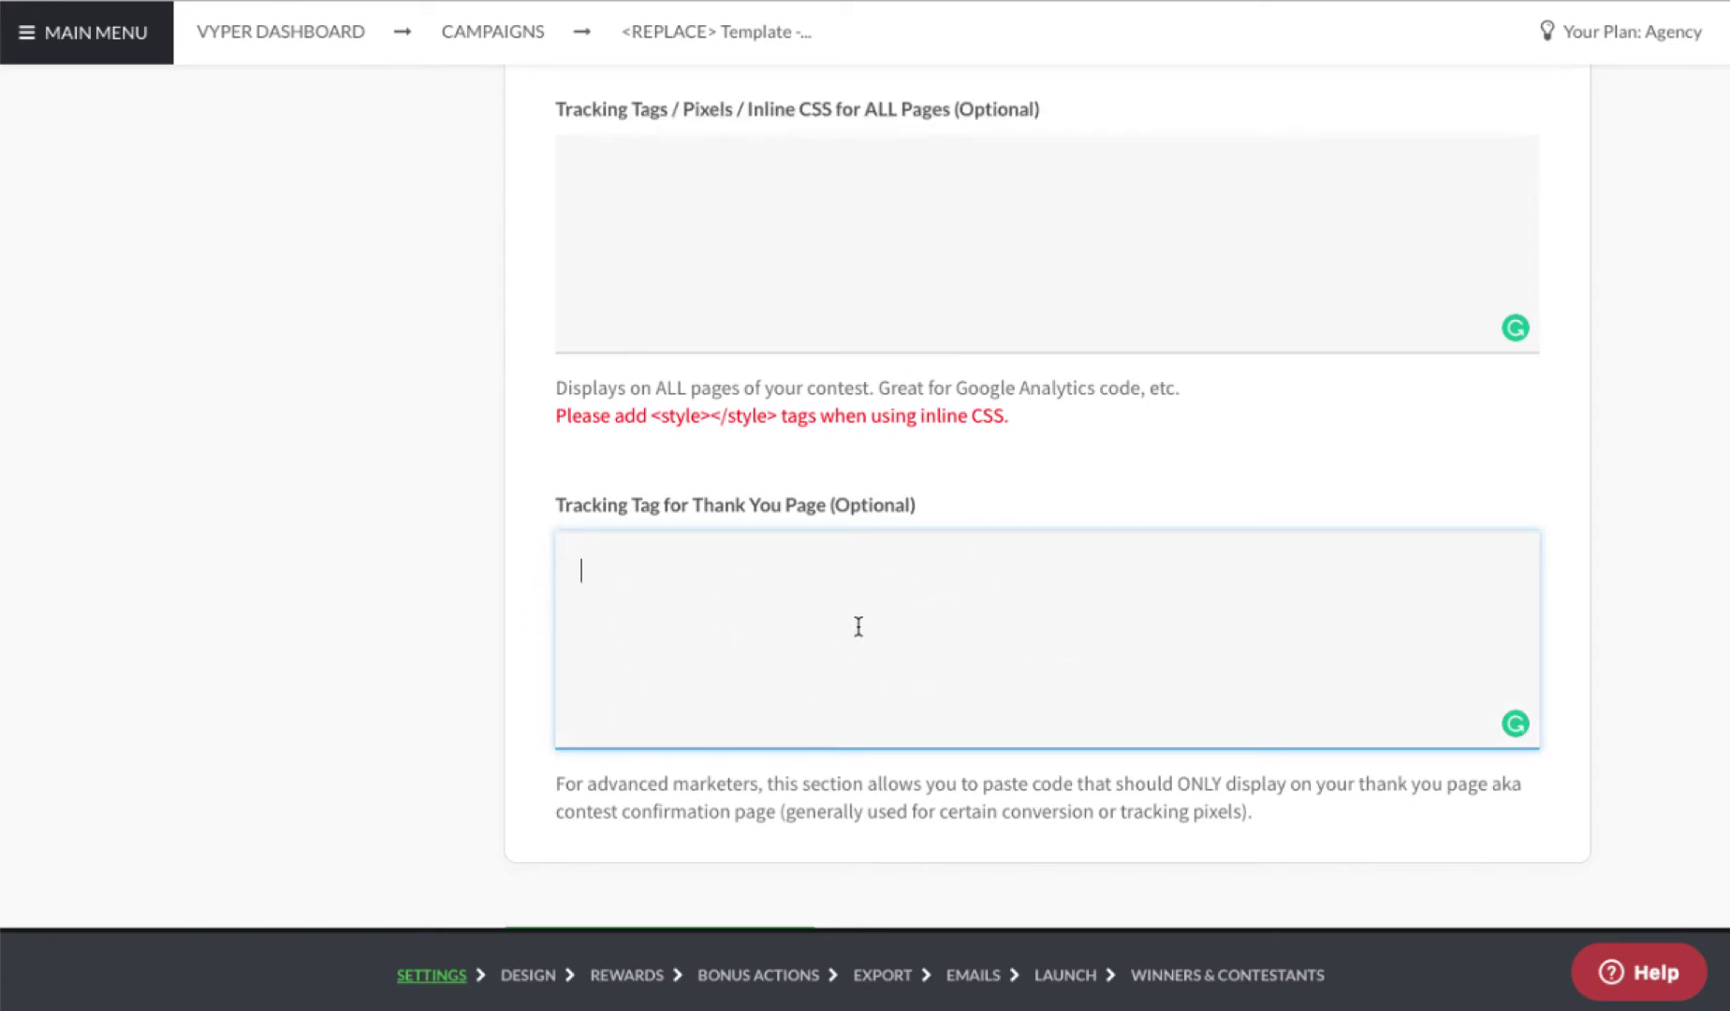
# Examine the sign-up fields: the name placeholder text, the option to hide the name field and the three additional fields.
pyautogui.scroll(1, 394, 645)
pyautogui.scroll(7, 562, 656)
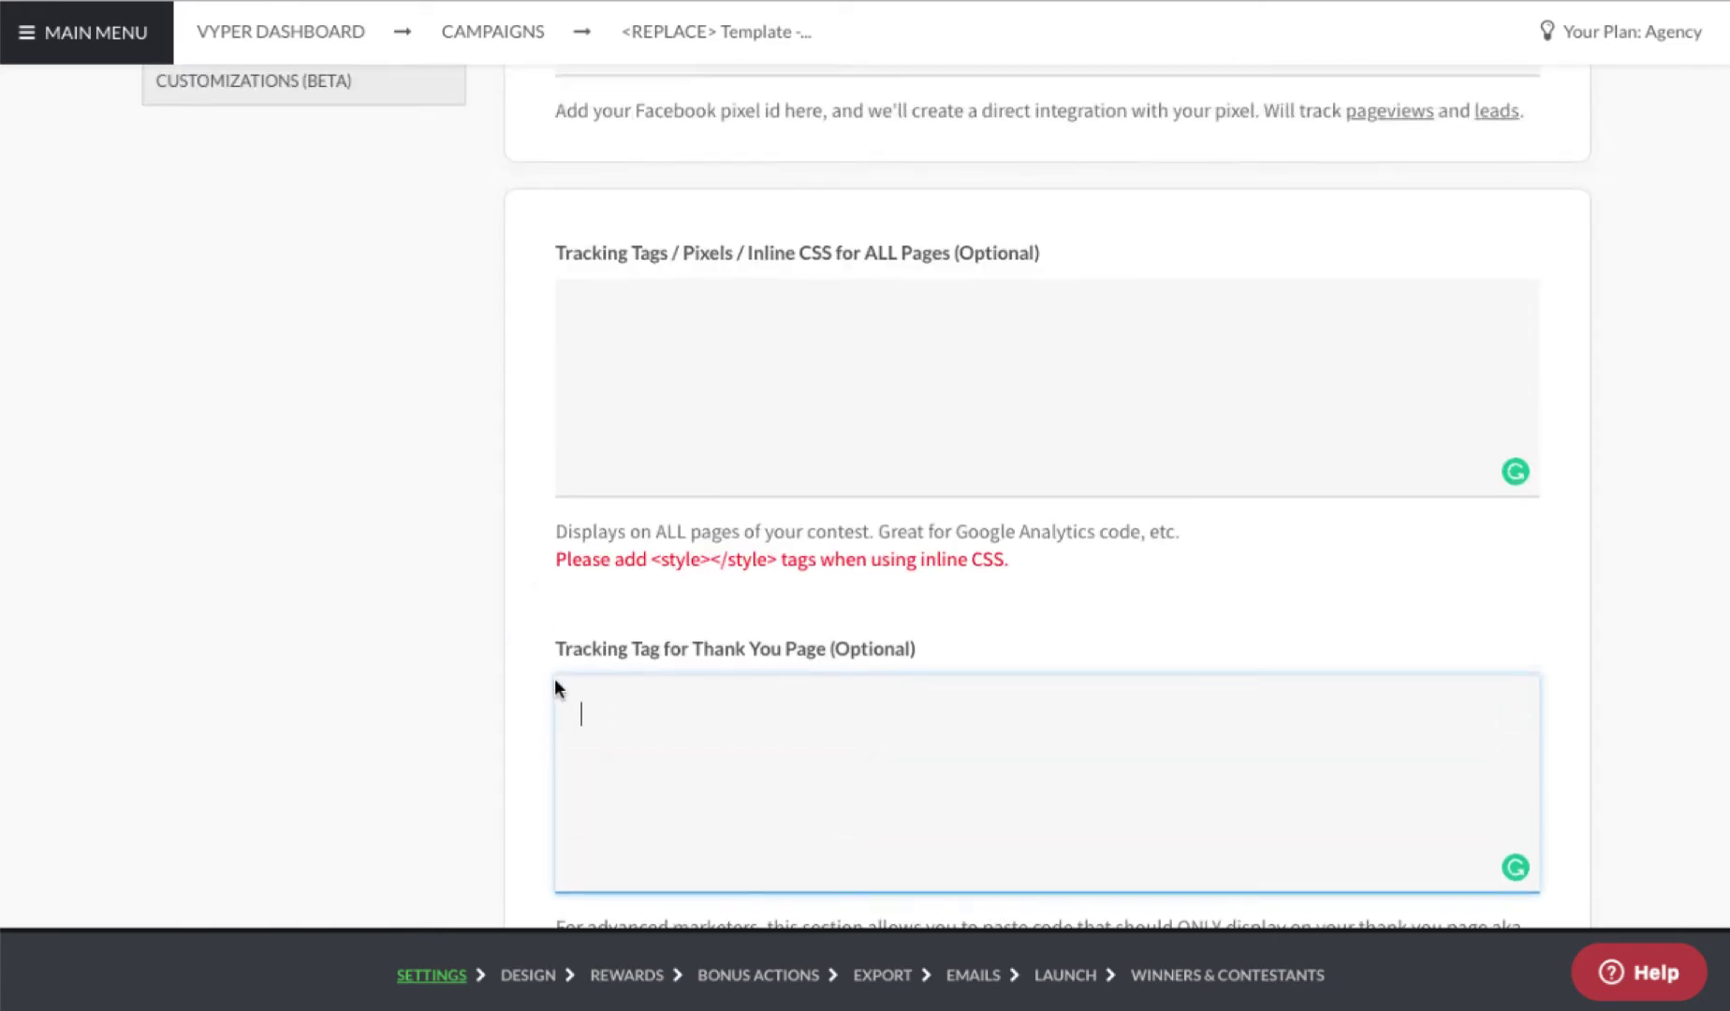
pyautogui.click(291, 442)
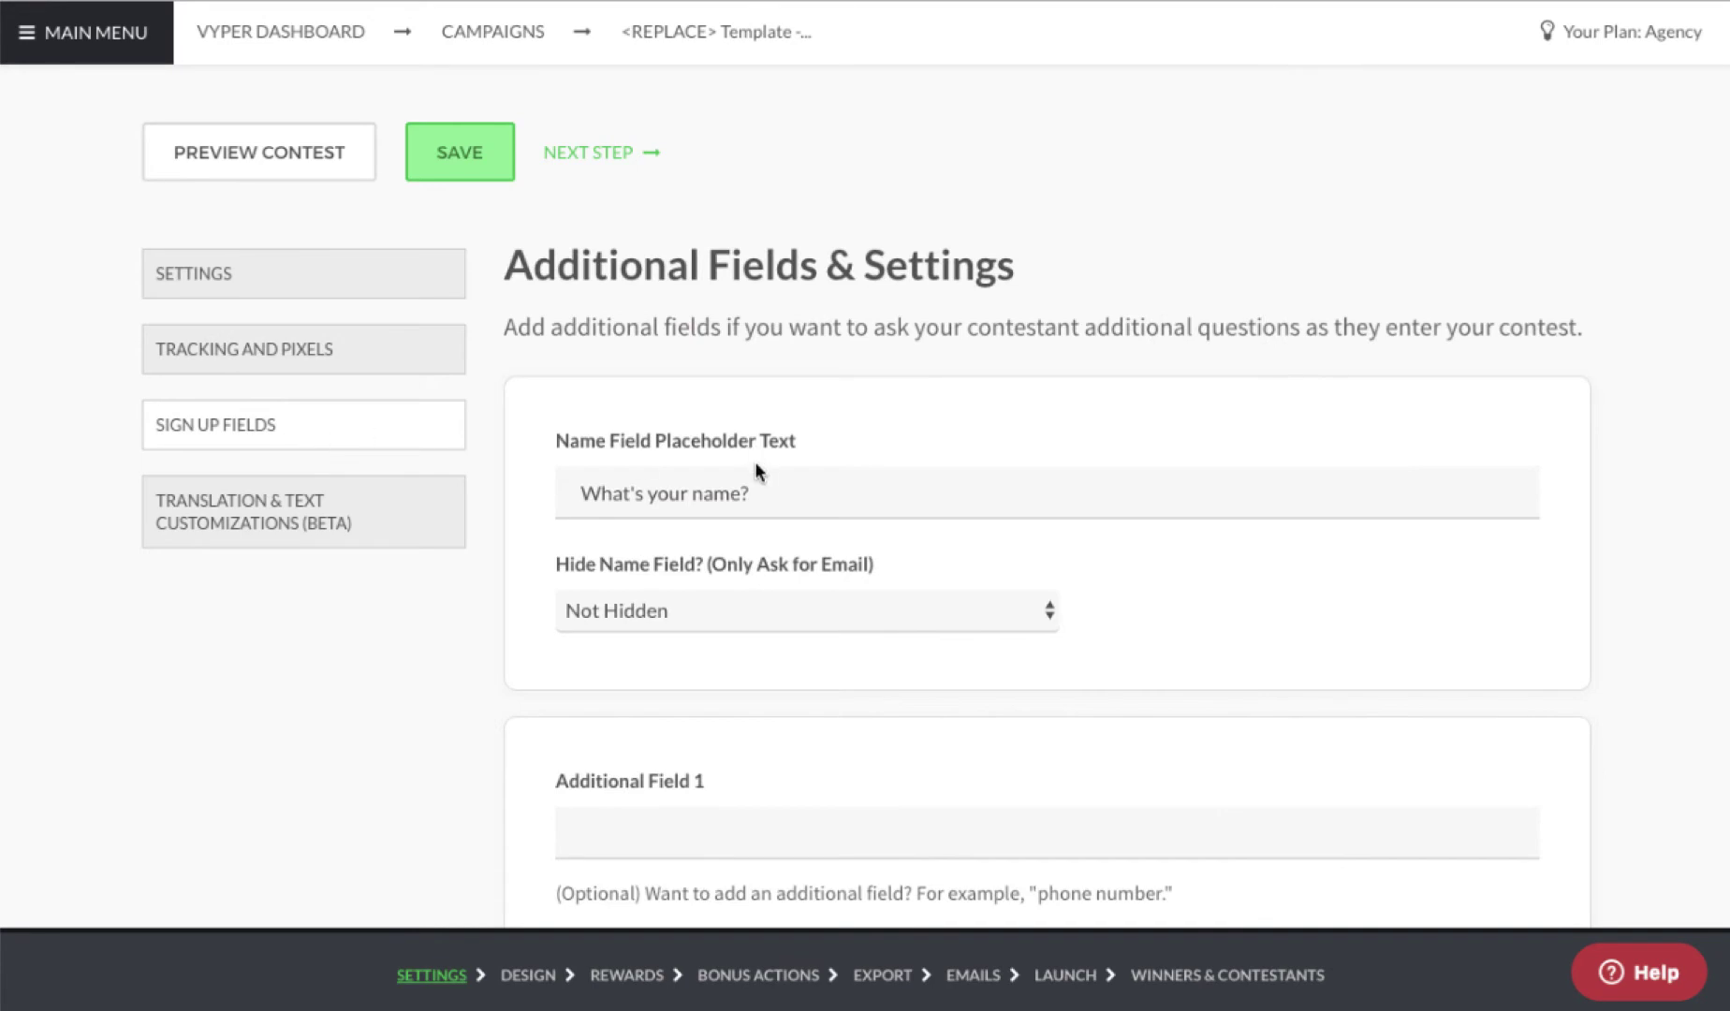
pyautogui.scroll(-2, 749, 468)
pyautogui.scroll(-1, 674, 403)
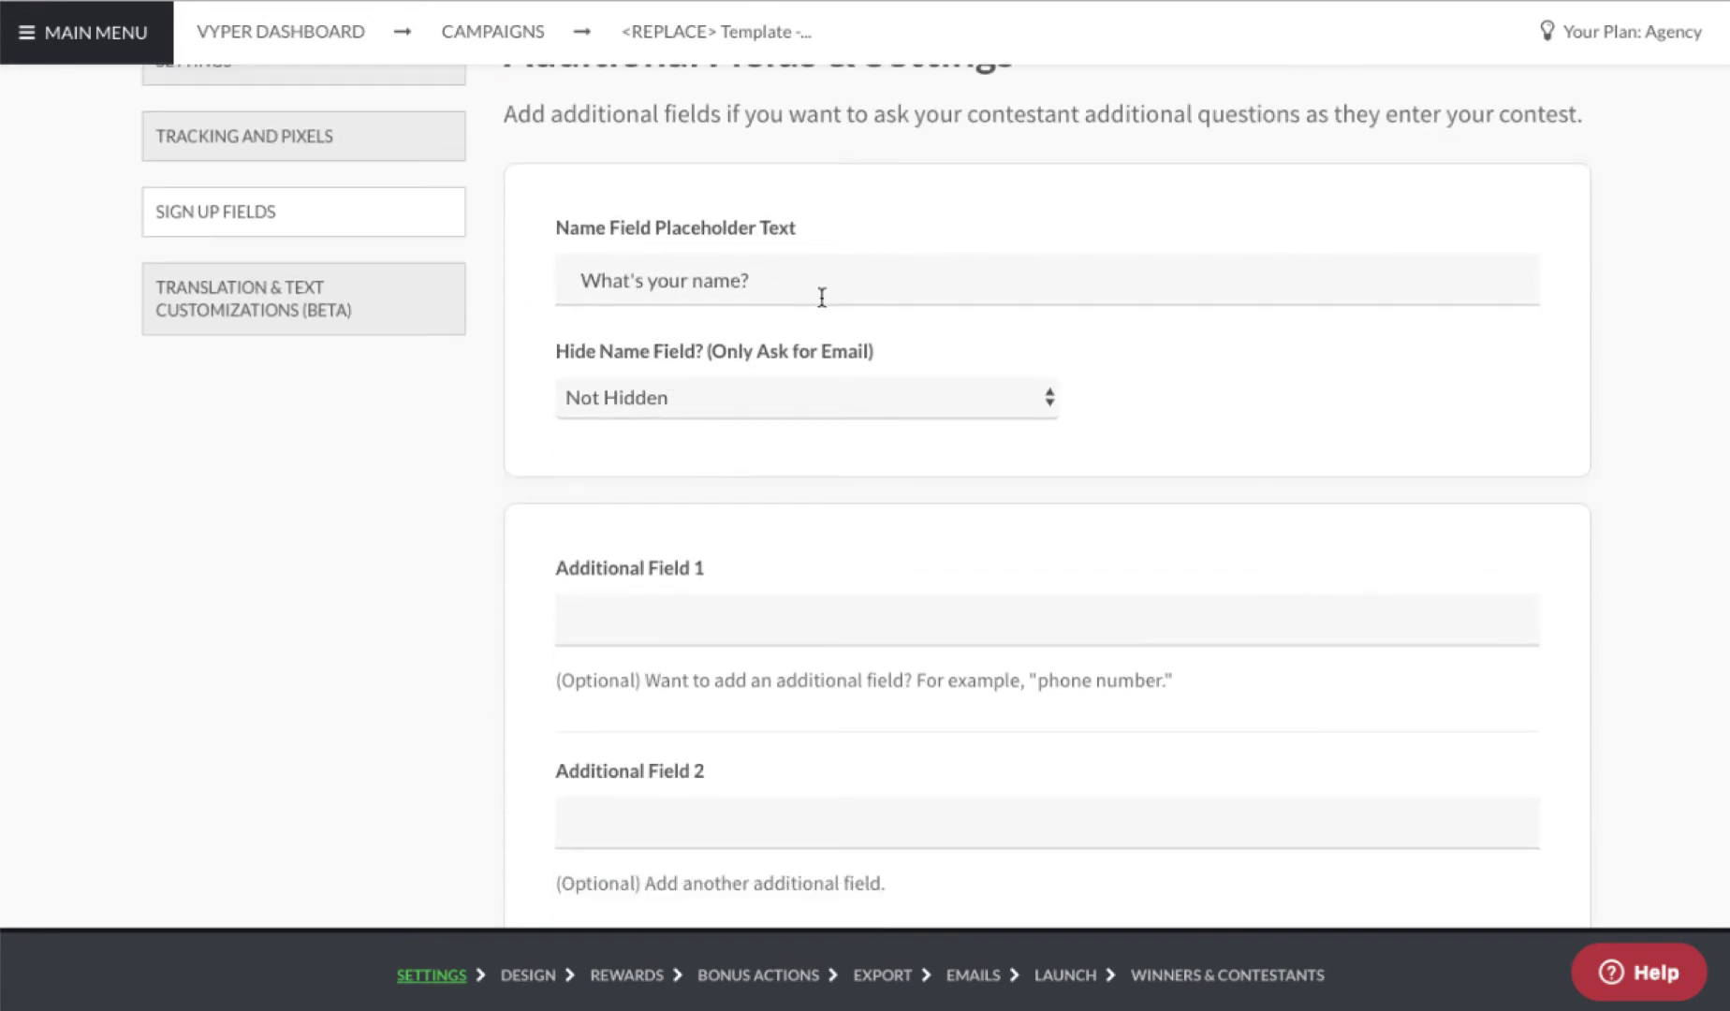
pyautogui.scroll(-3, 728, 395)
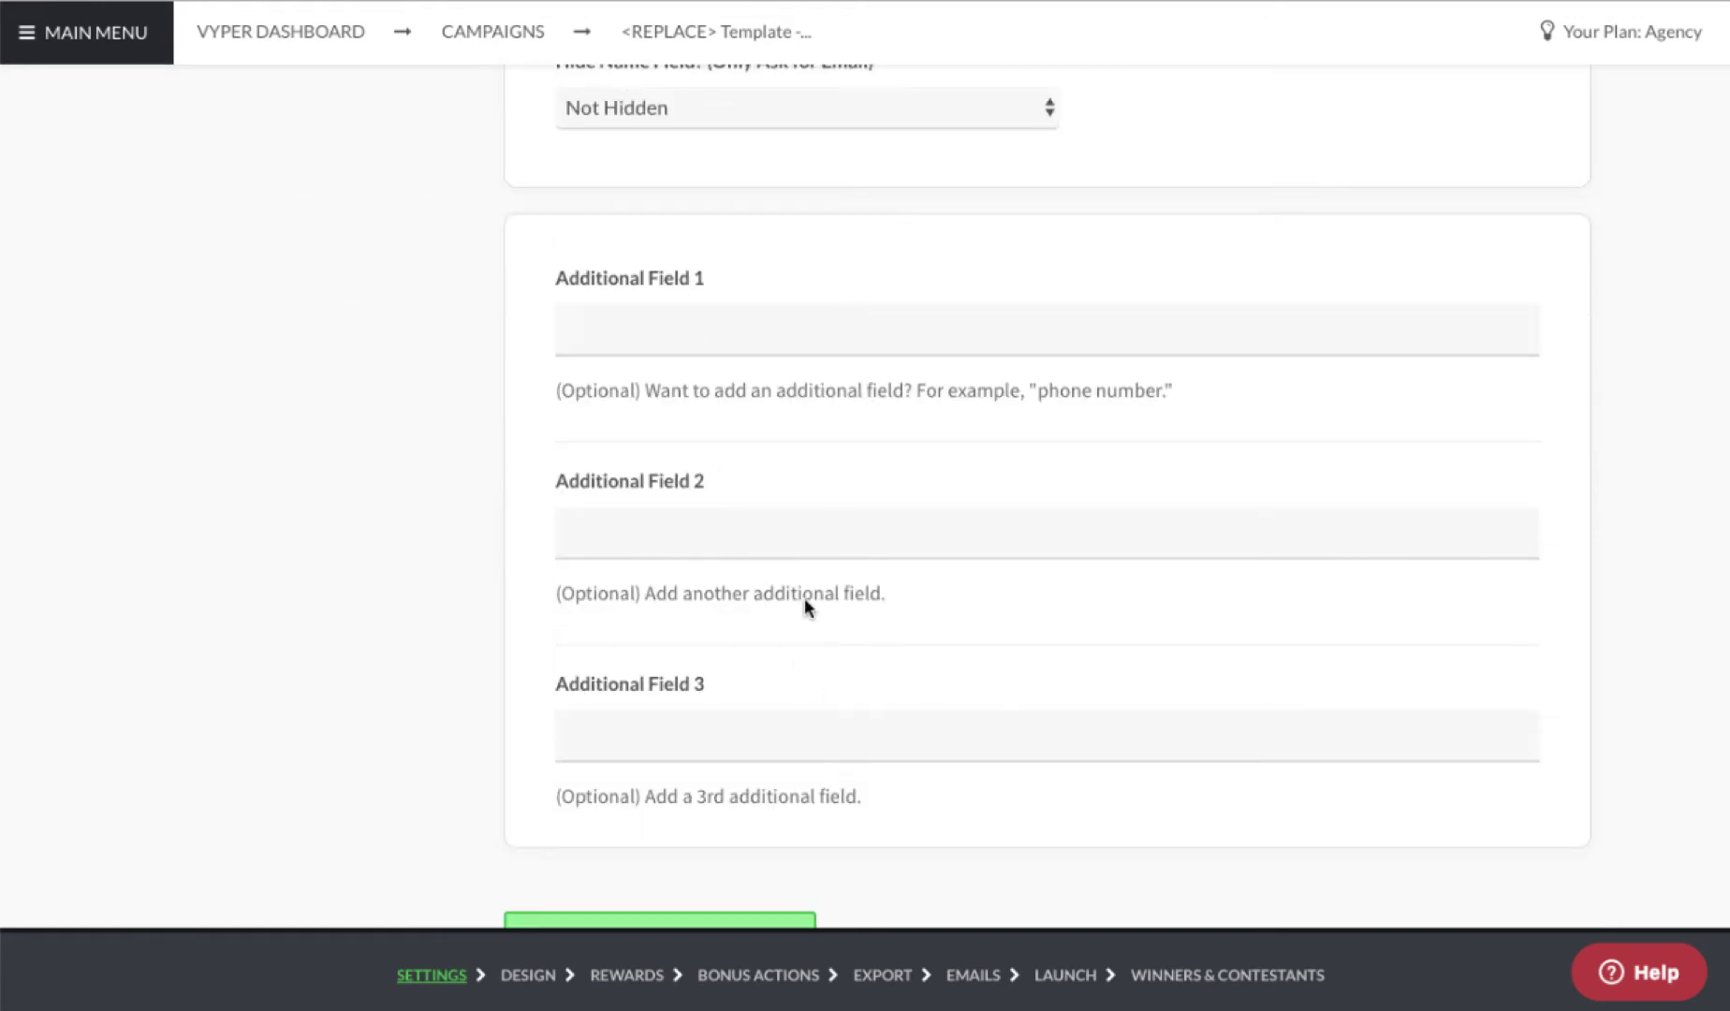
pyautogui.scroll(2, 637, 618)
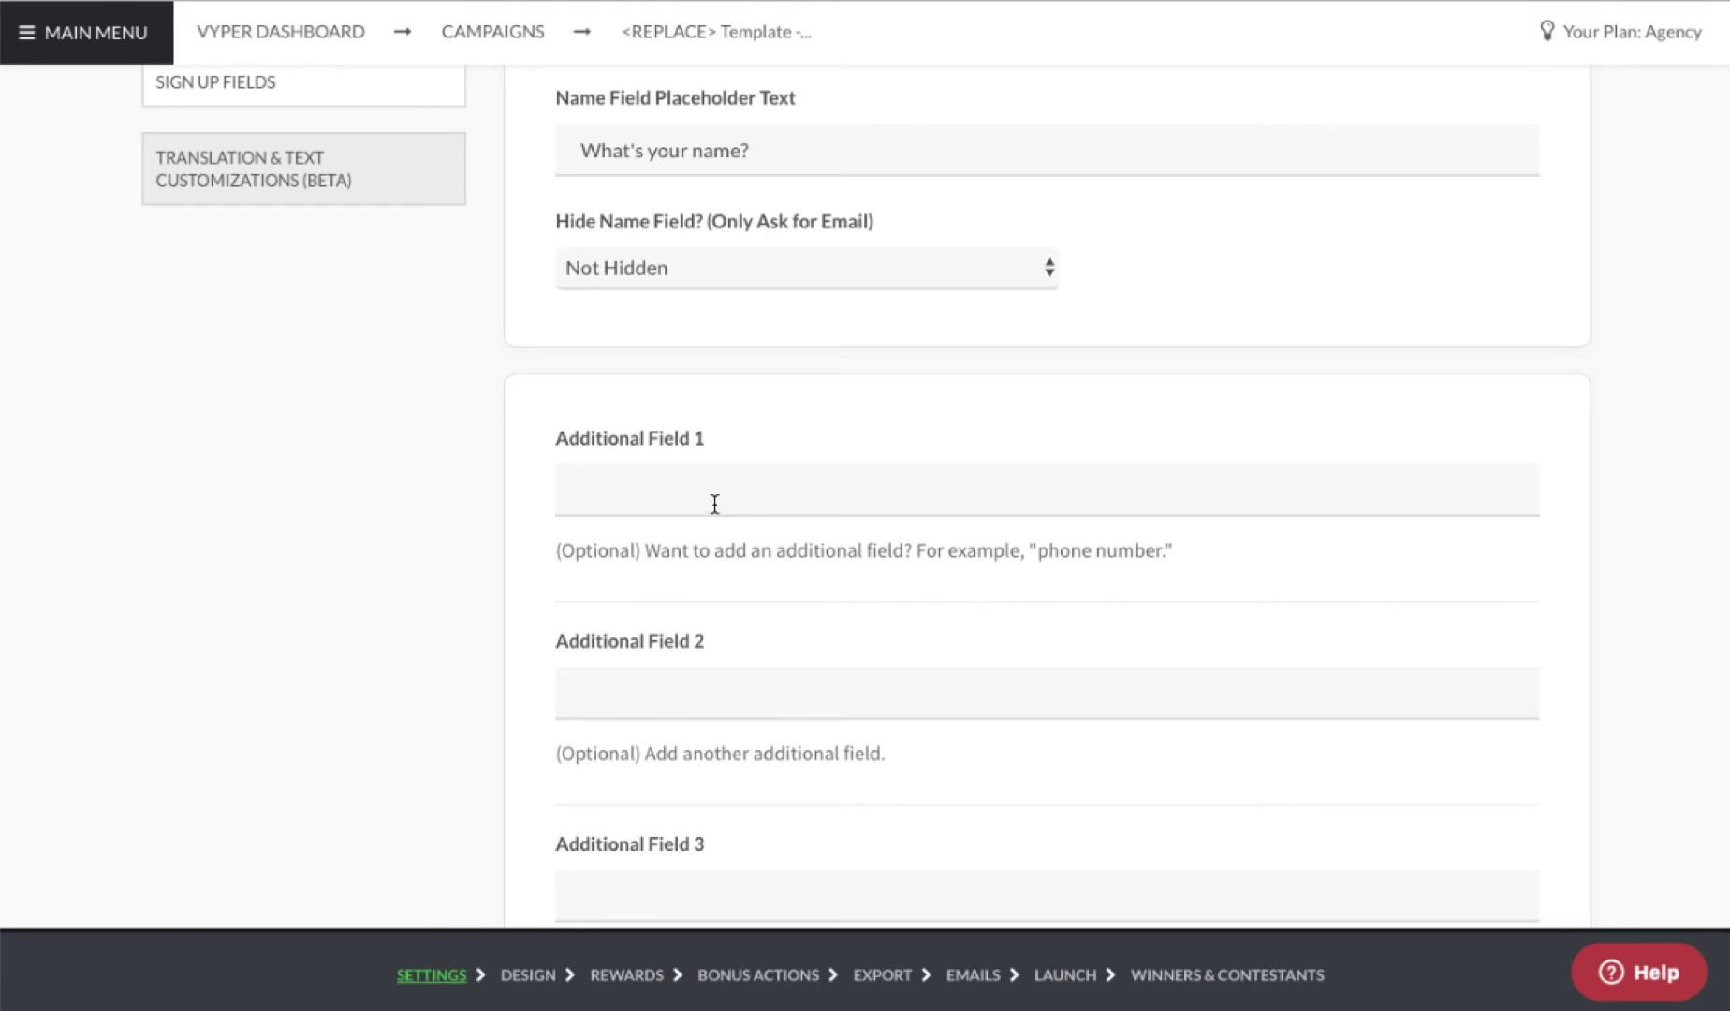
pyautogui.scroll(-1, 698, 684)
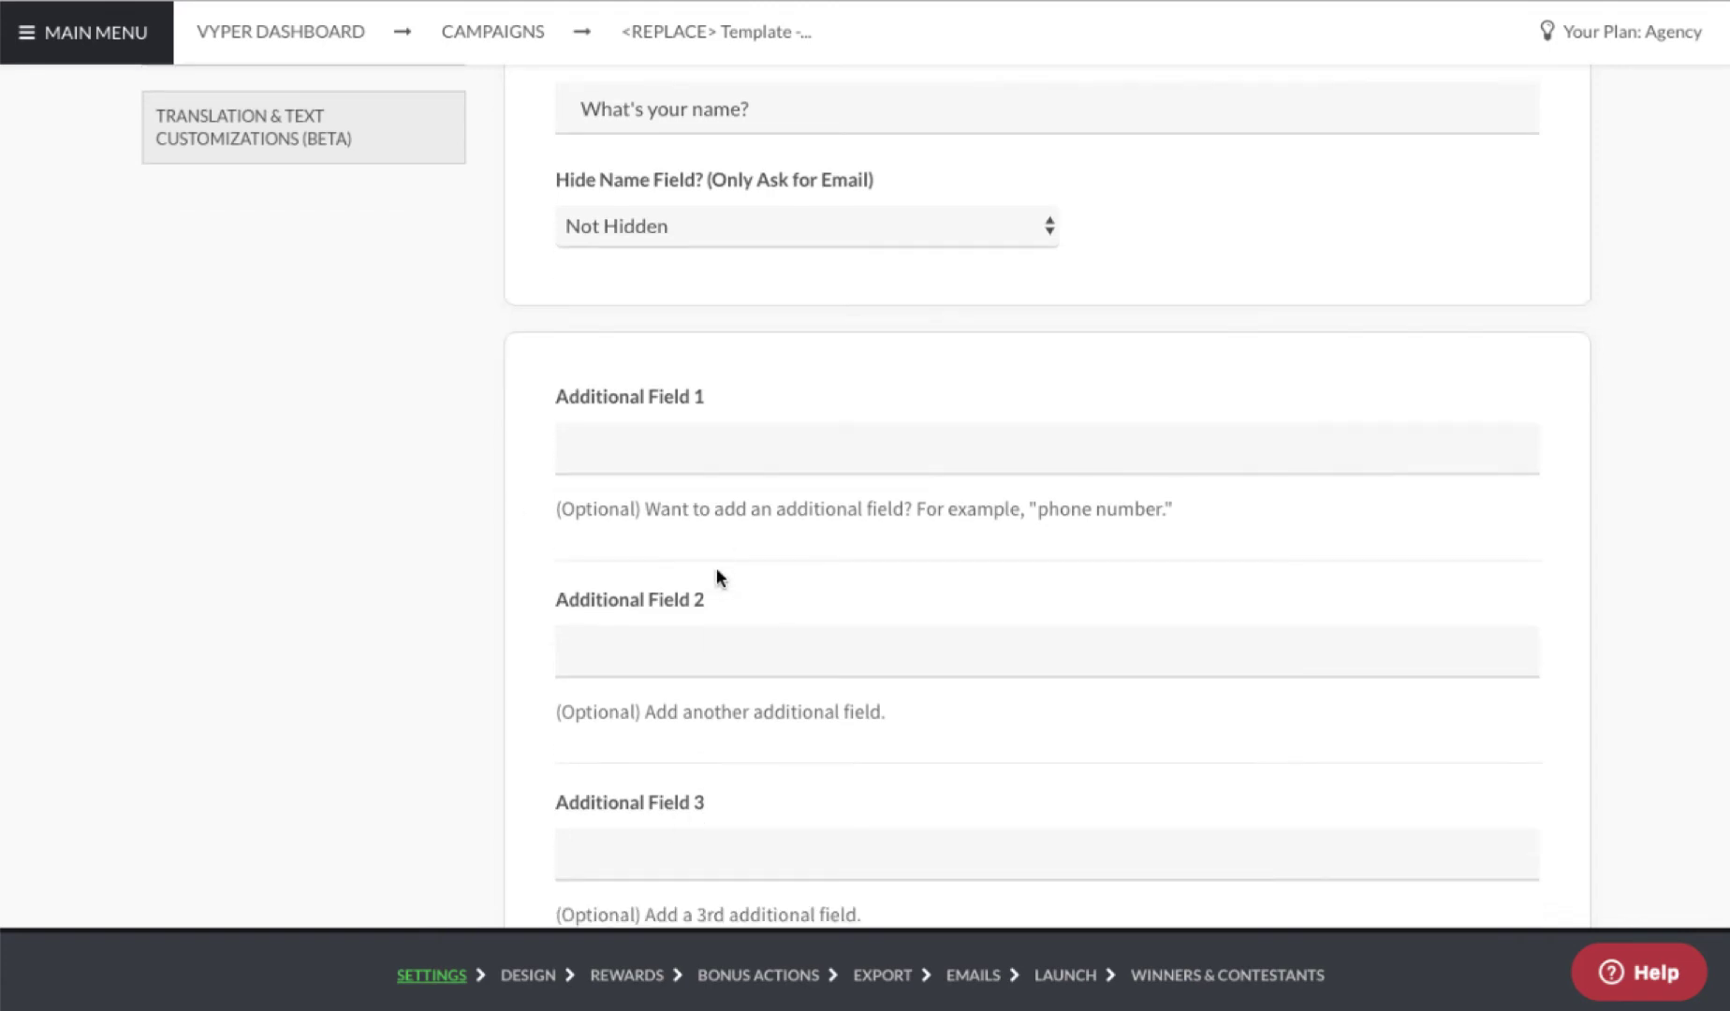
pyautogui.scroll(3, 618, 672)
pyautogui.scroll(1, 580, 455)
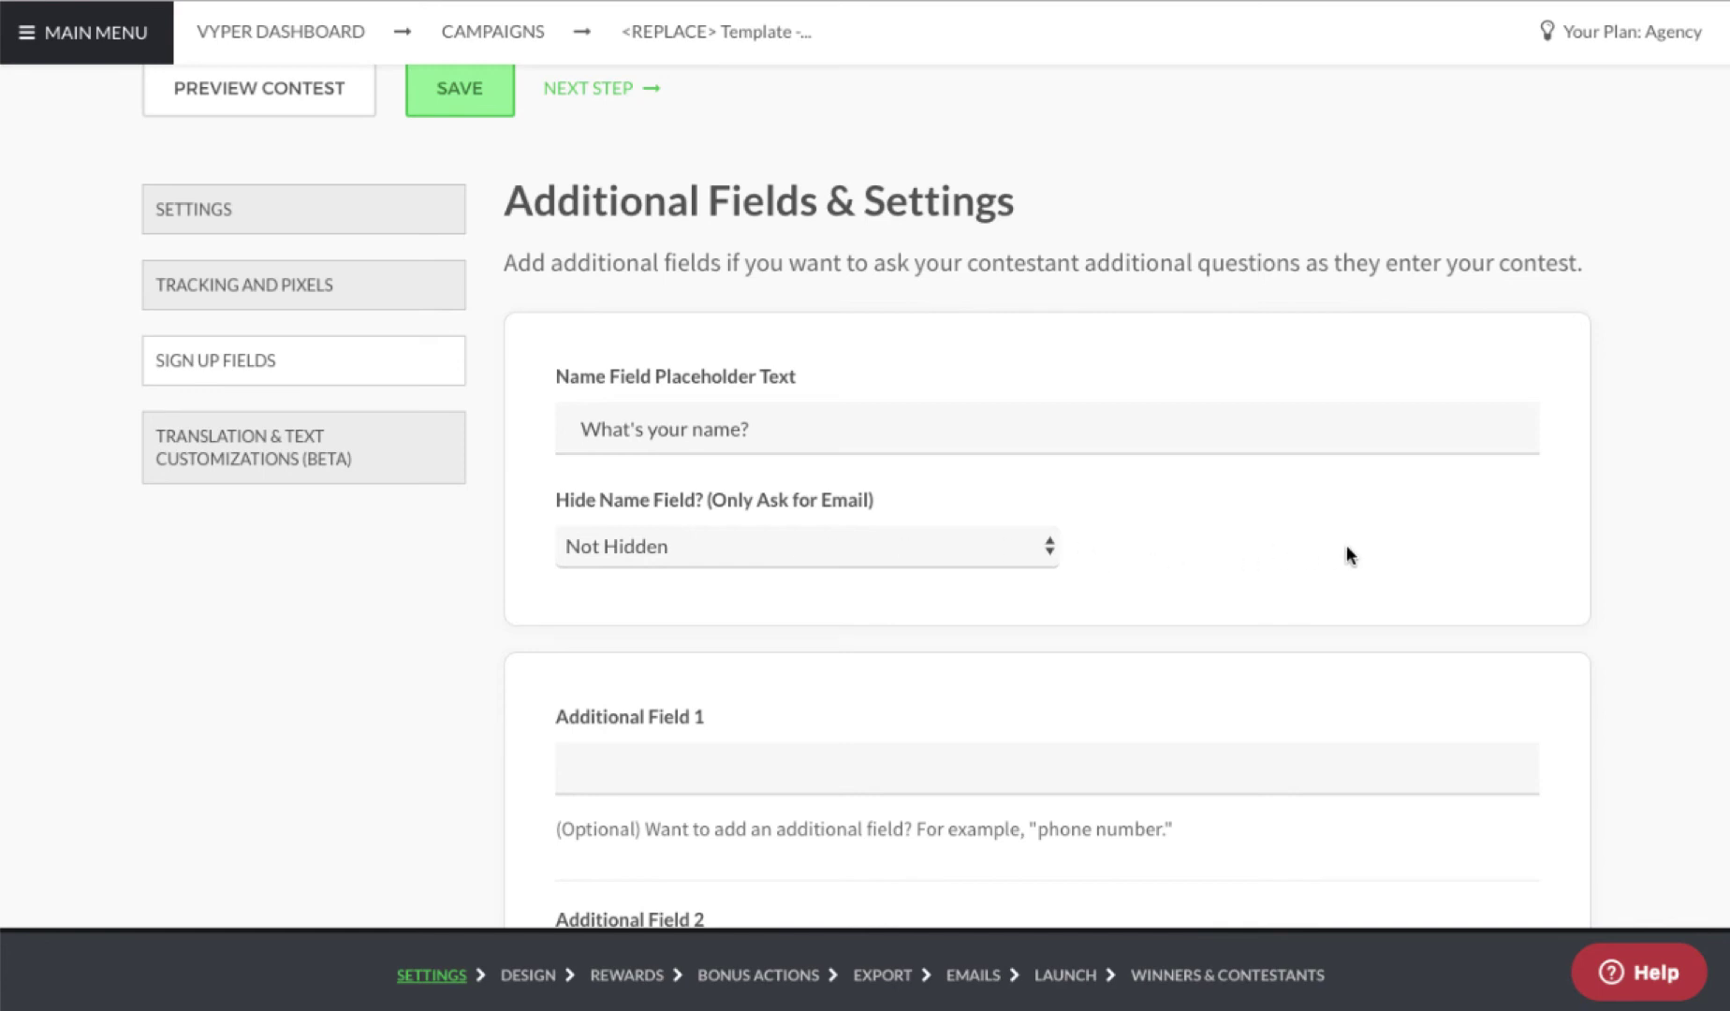
# Open the contest translation page and look through the available languages and the customizable contest frontend texts.
pyautogui.click(245, 456)
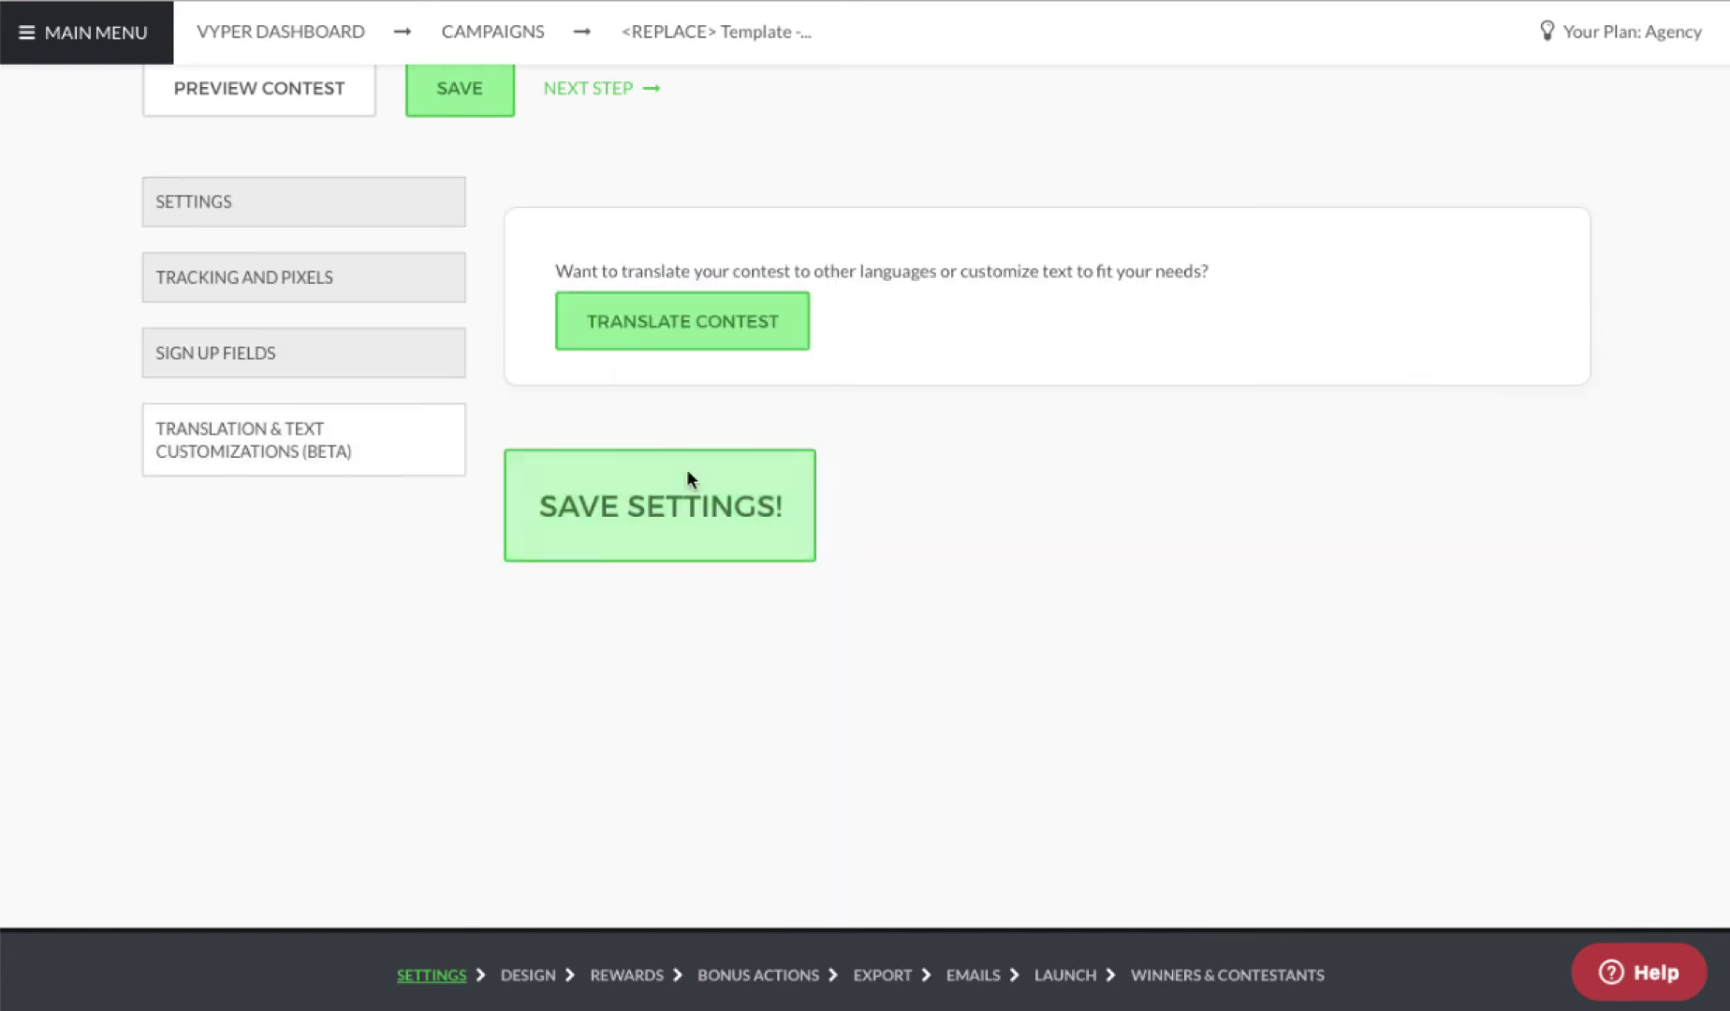
pyautogui.click(675, 325)
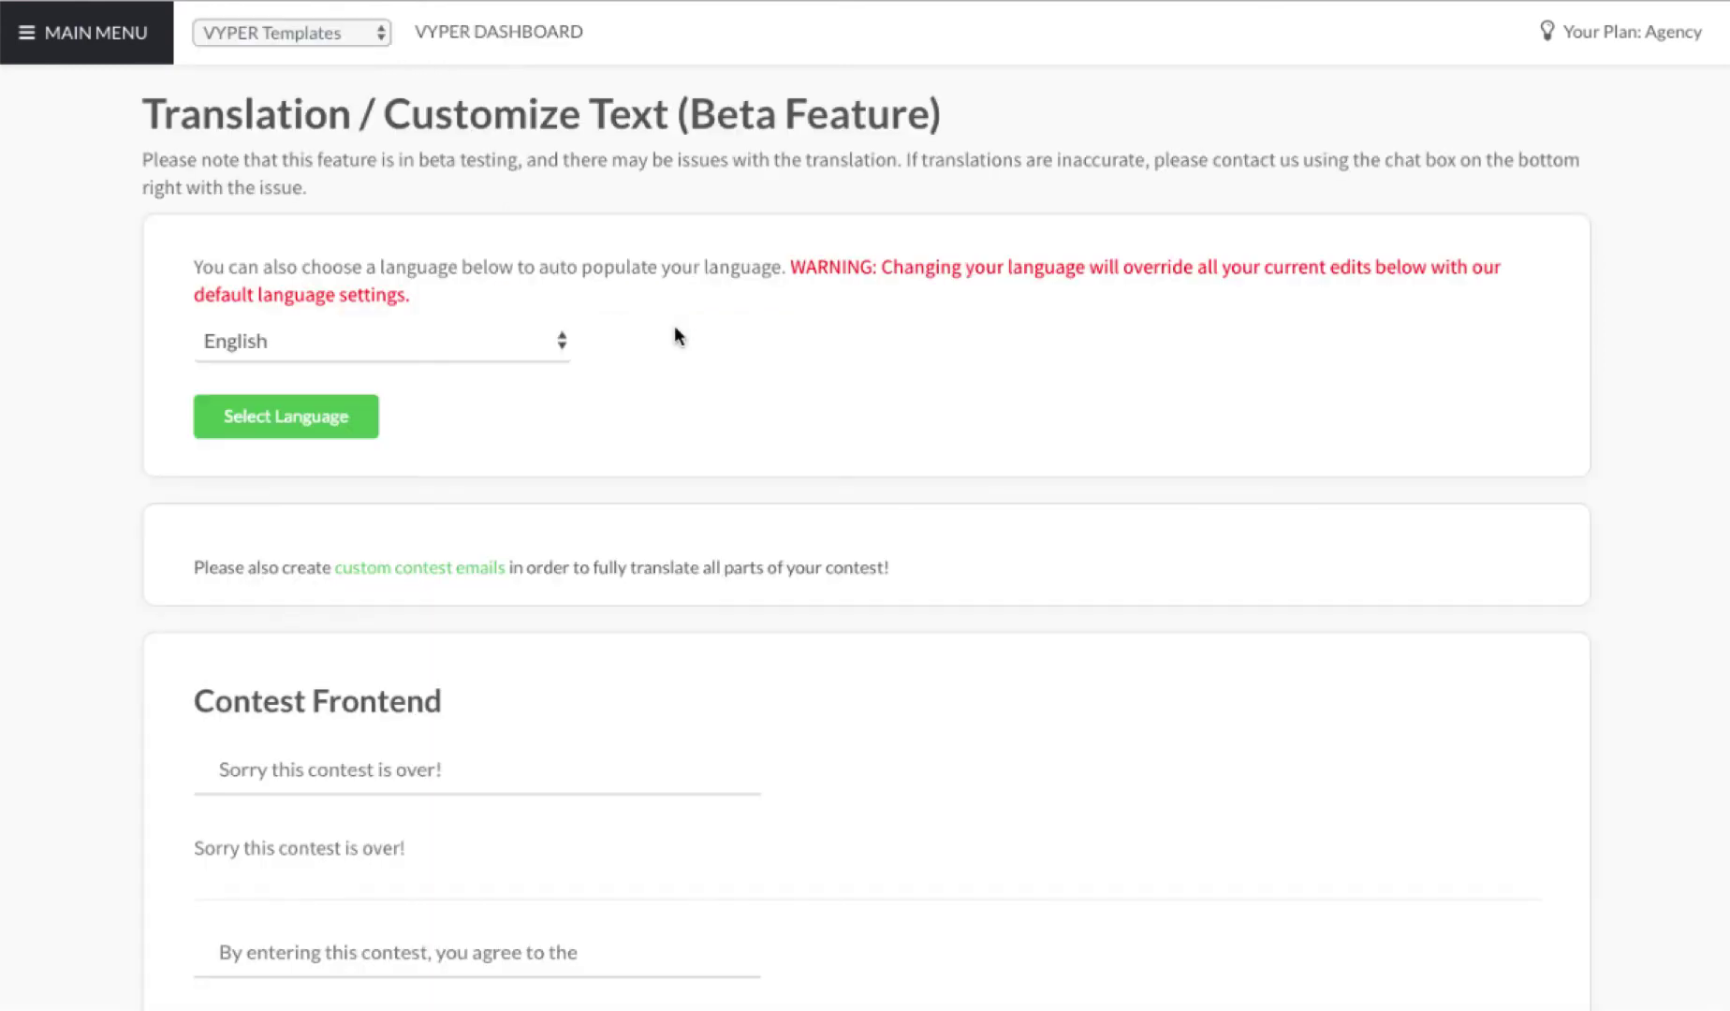
pyautogui.click(420, 339)
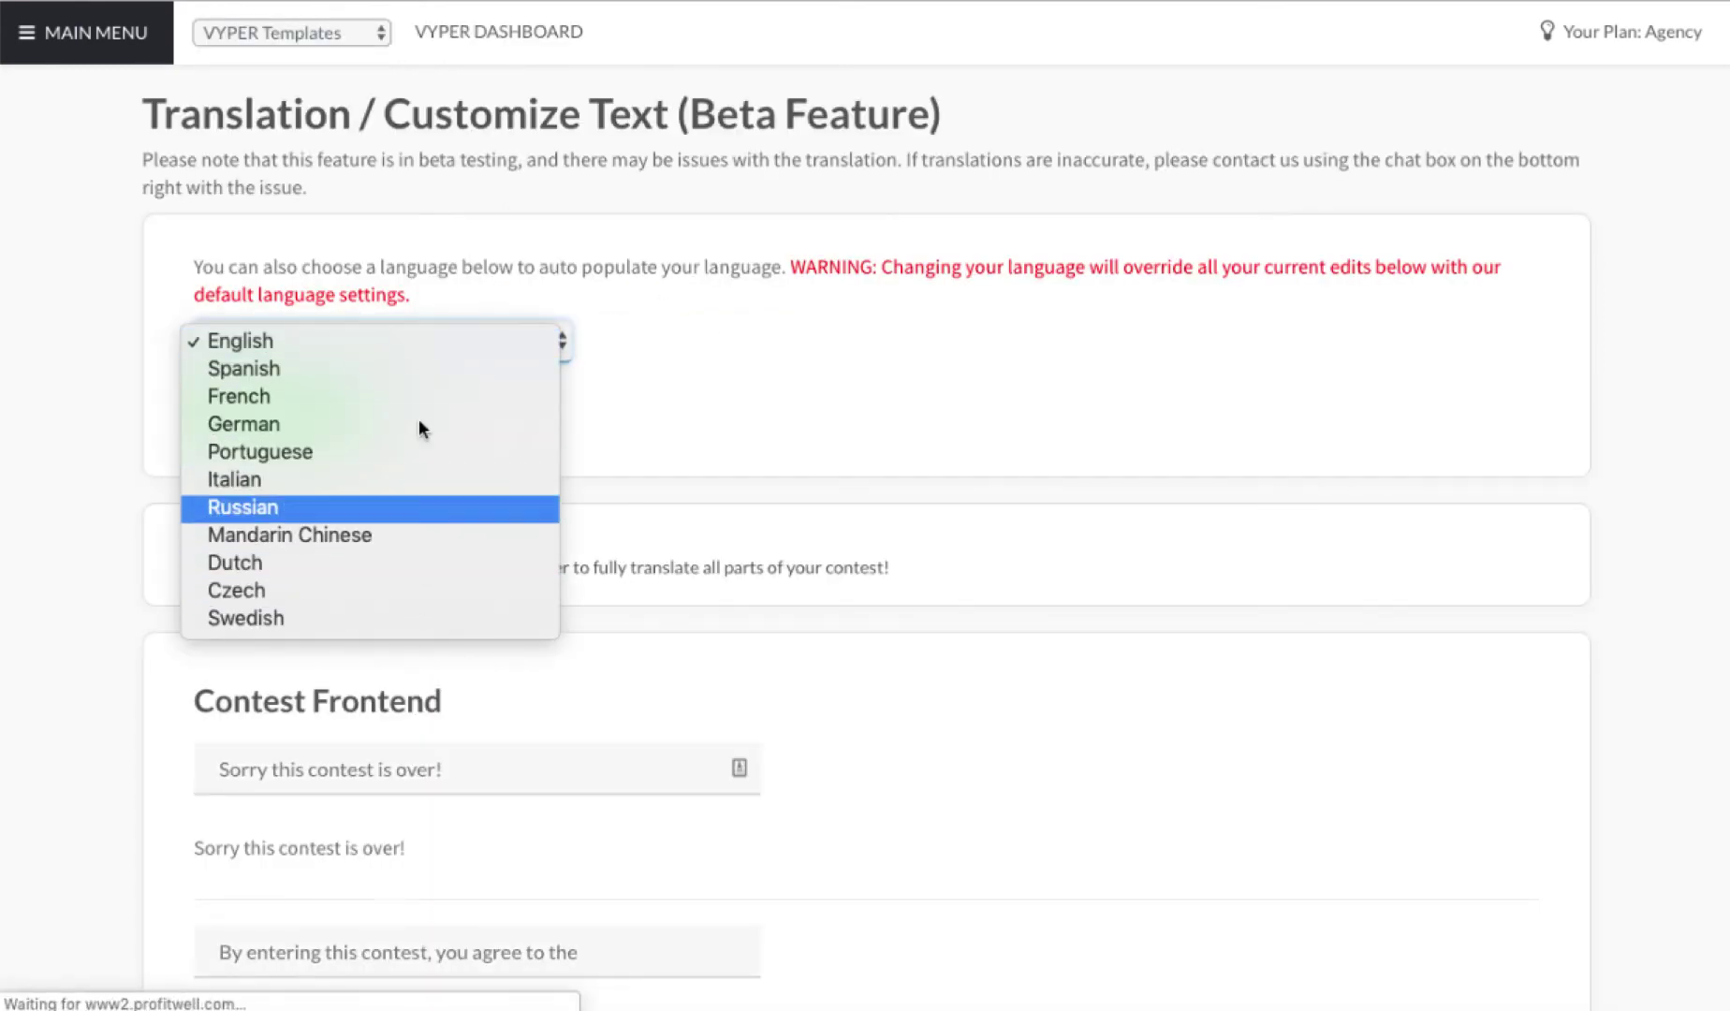
pyautogui.click(764, 434)
pyautogui.scroll(-3, 764, 434)
pyautogui.scroll(-20, 765, 431)
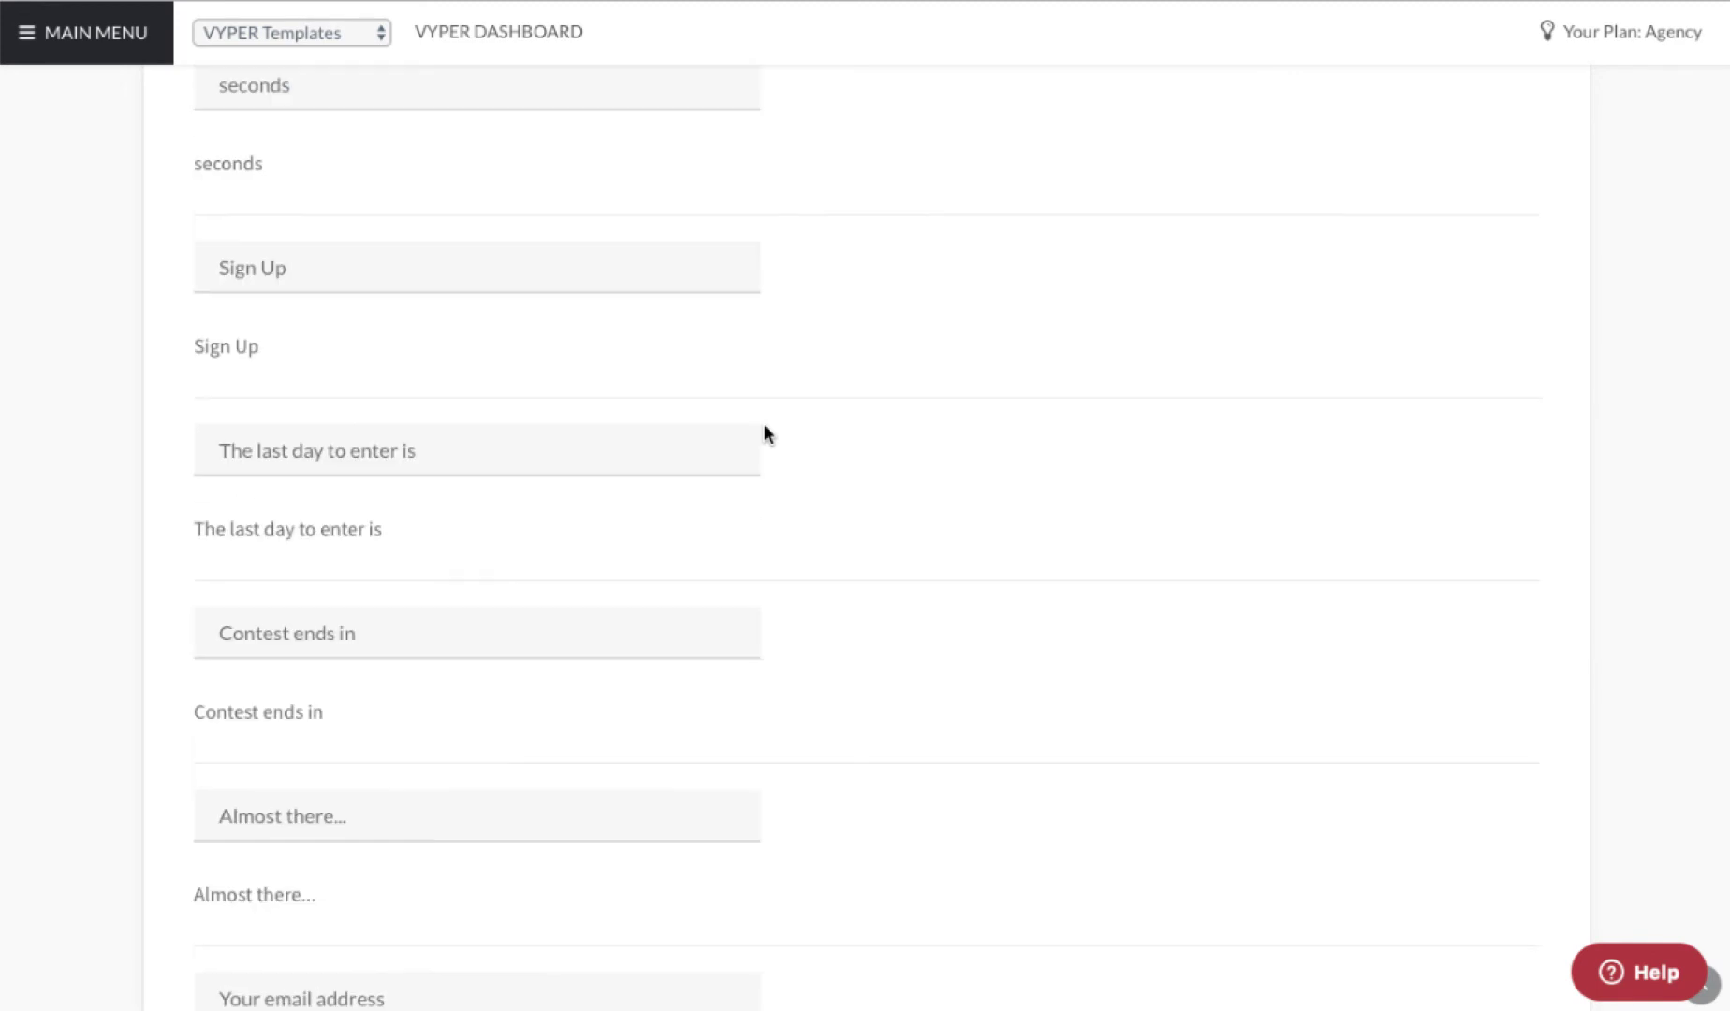
pyautogui.scroll(20, 765, 432)
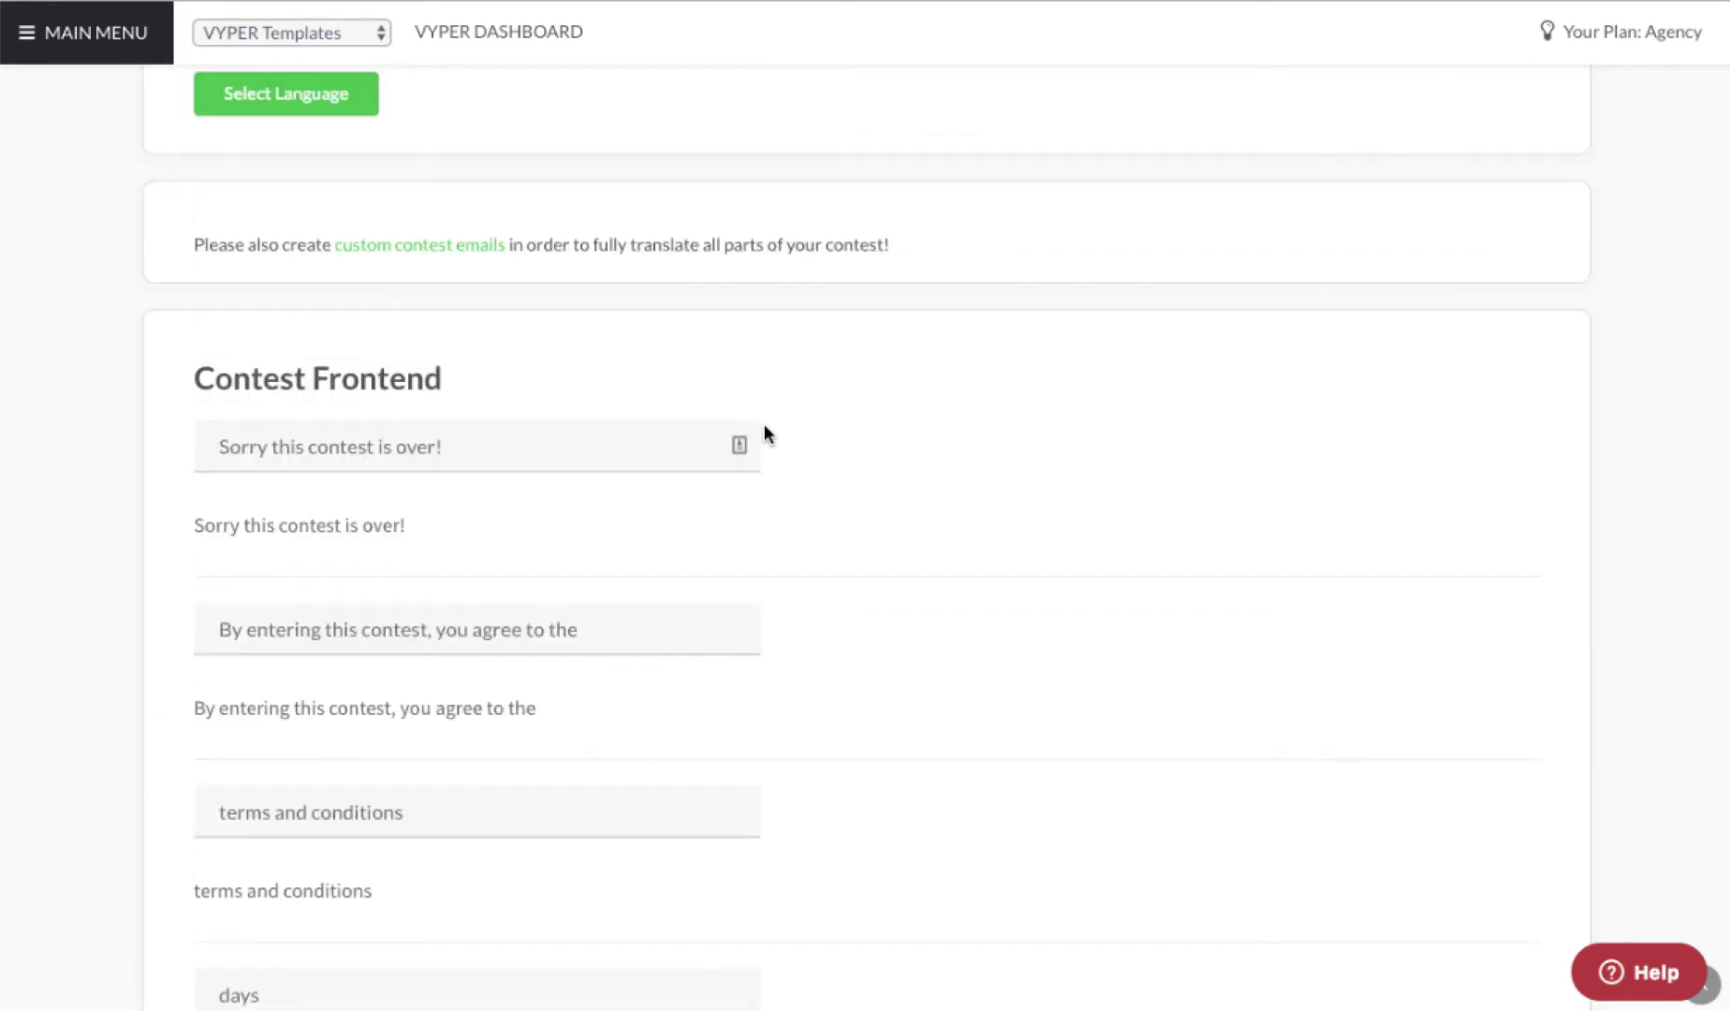
# Return to the contest's main settings and save them.
pyautogui.hotkey('alt', 'Left')
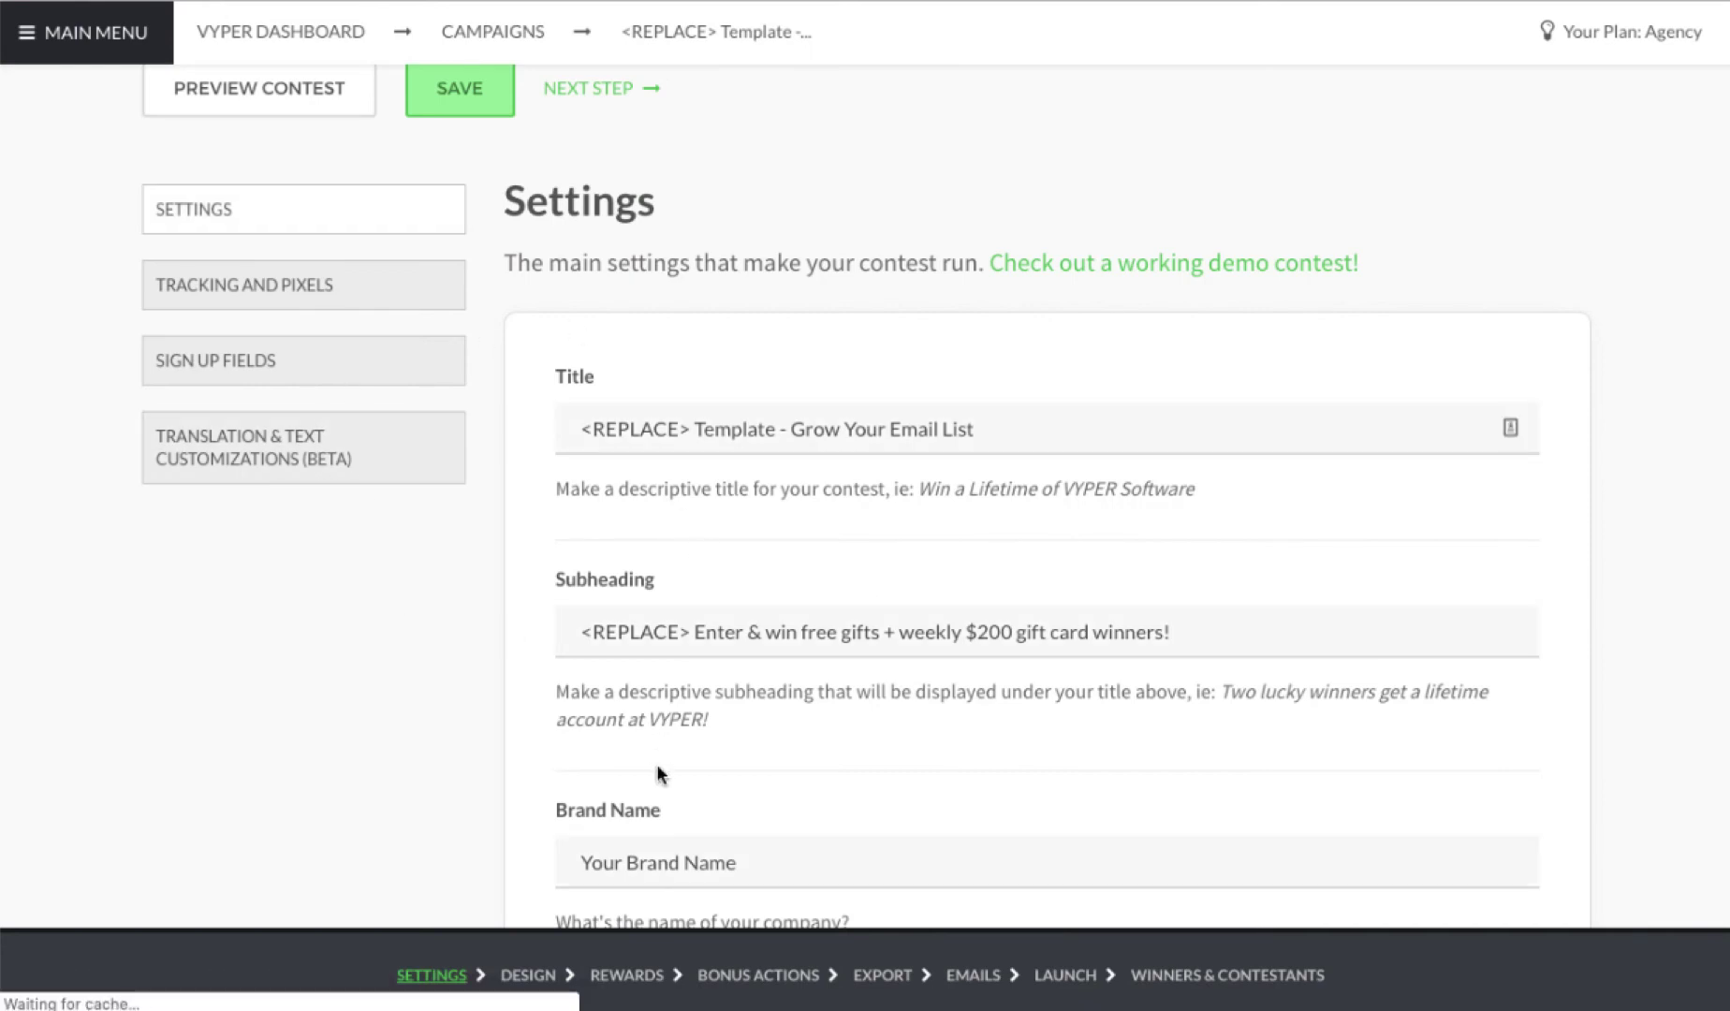
pyautogui.scroll(1, 658, 656)
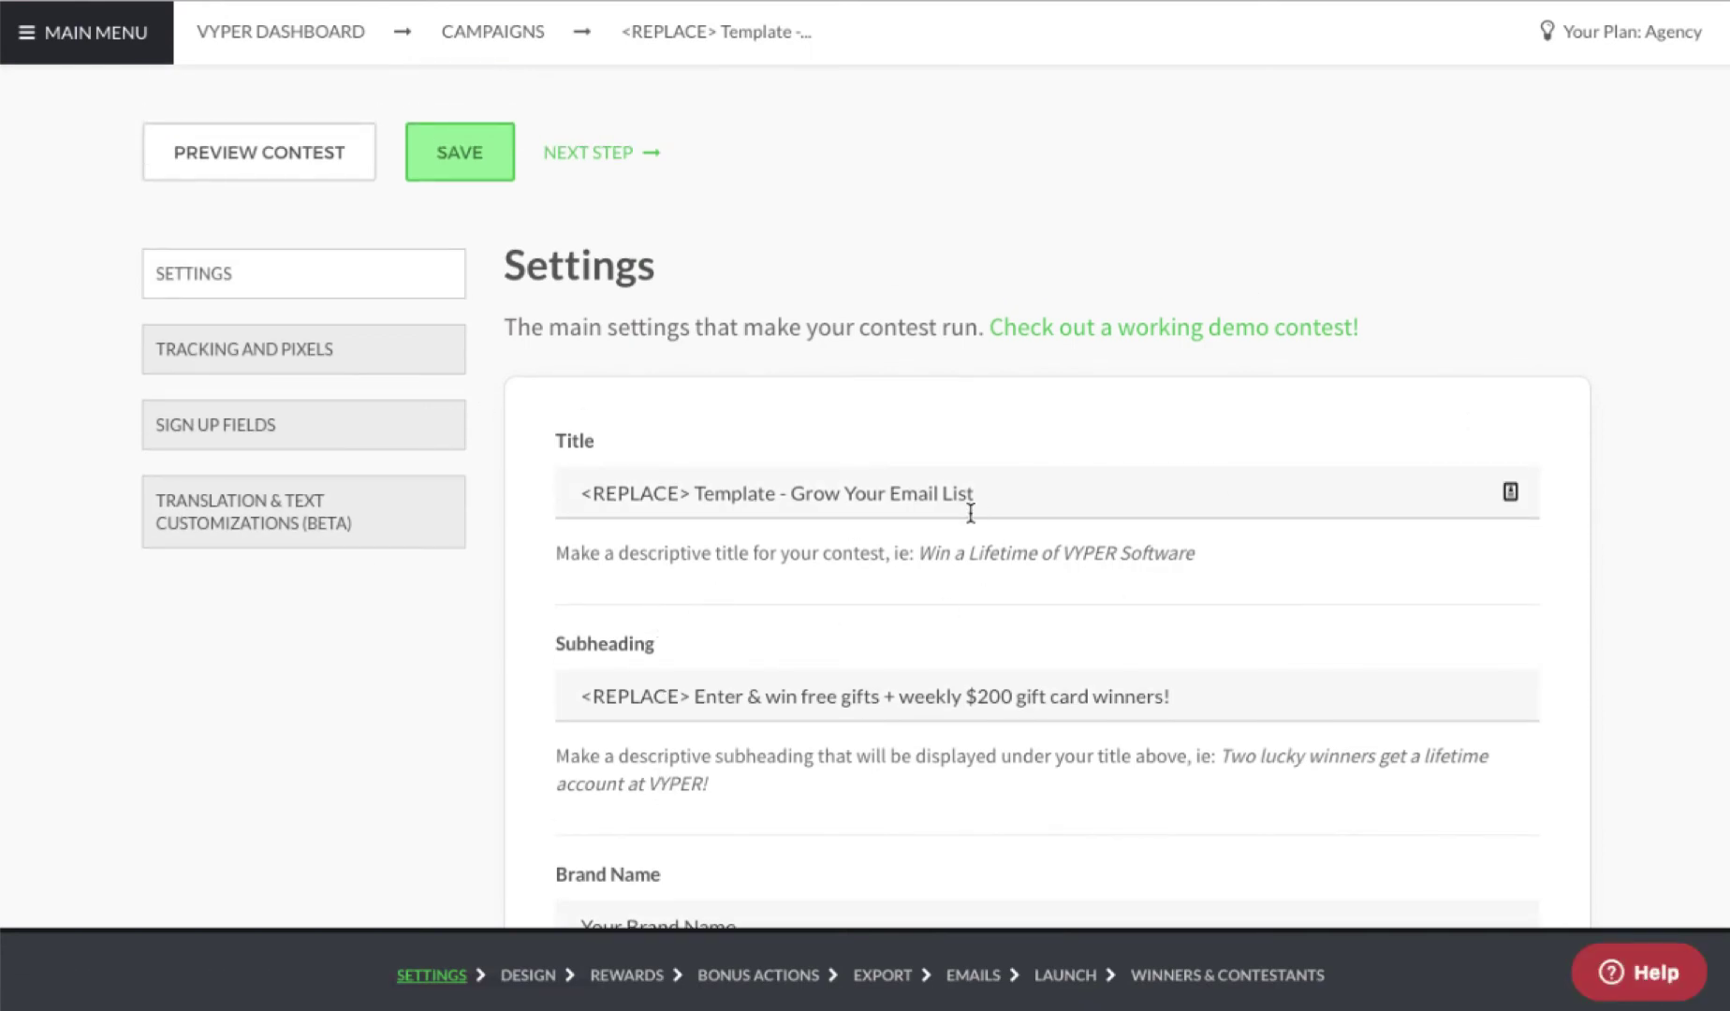
pyautogui.click(450, 172)
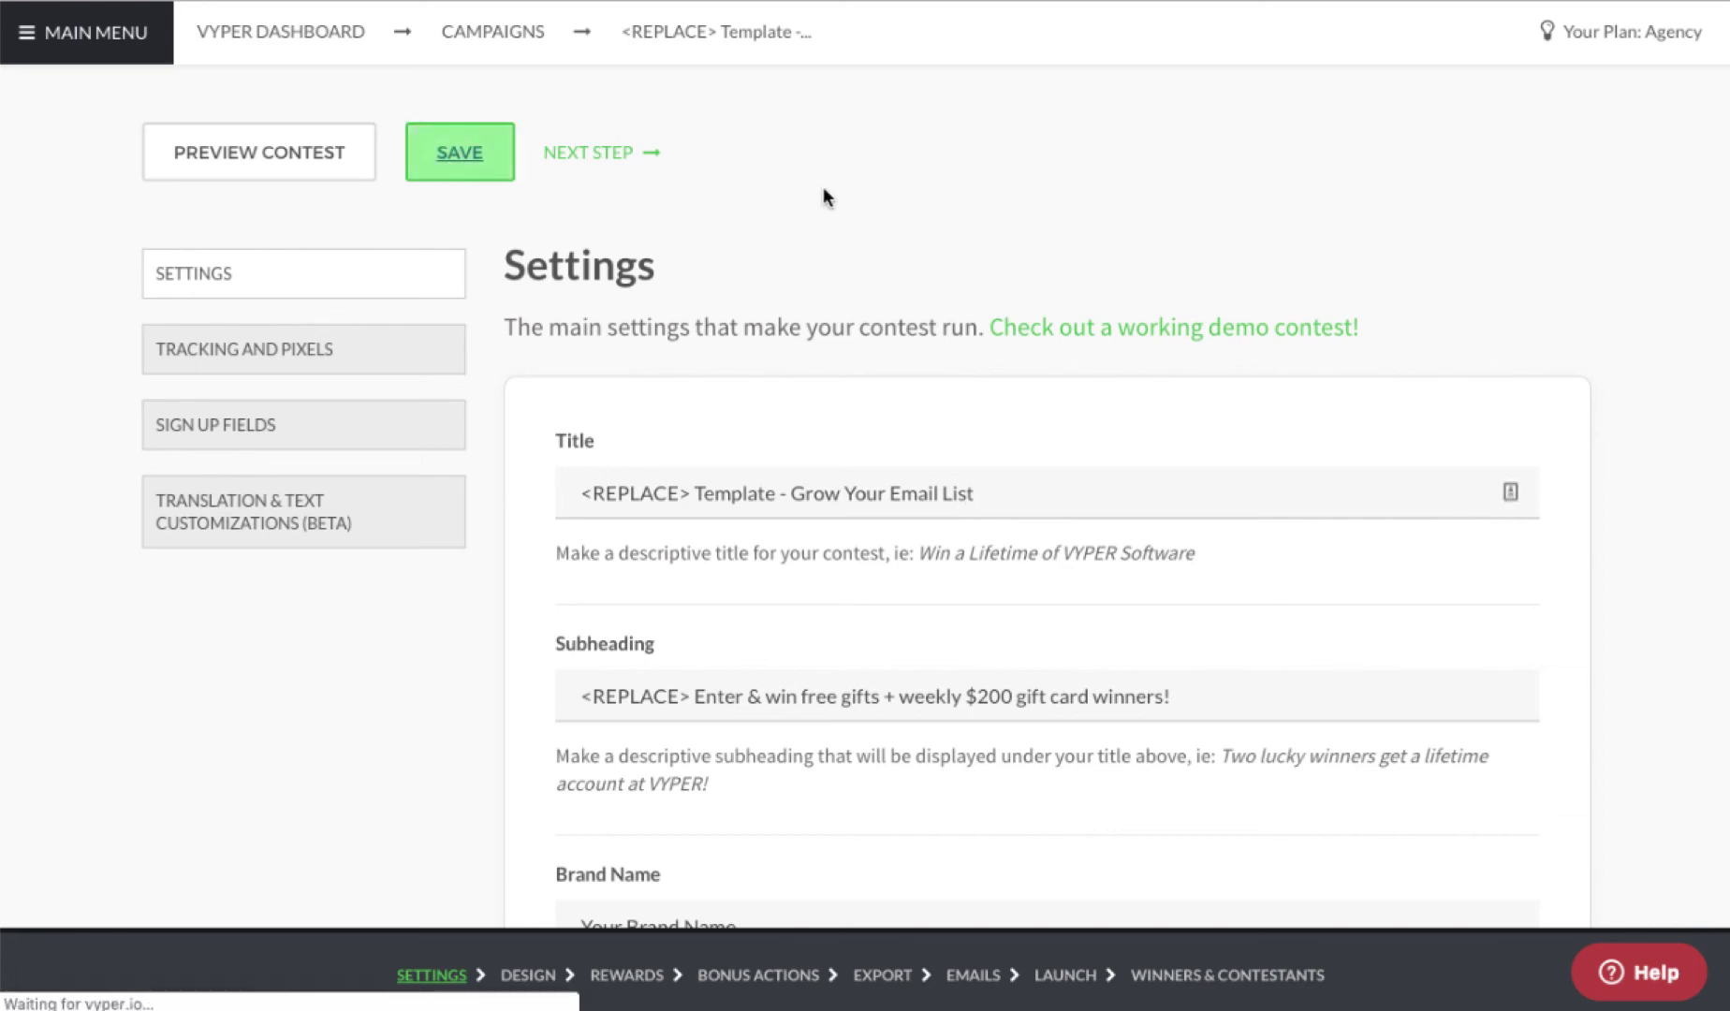